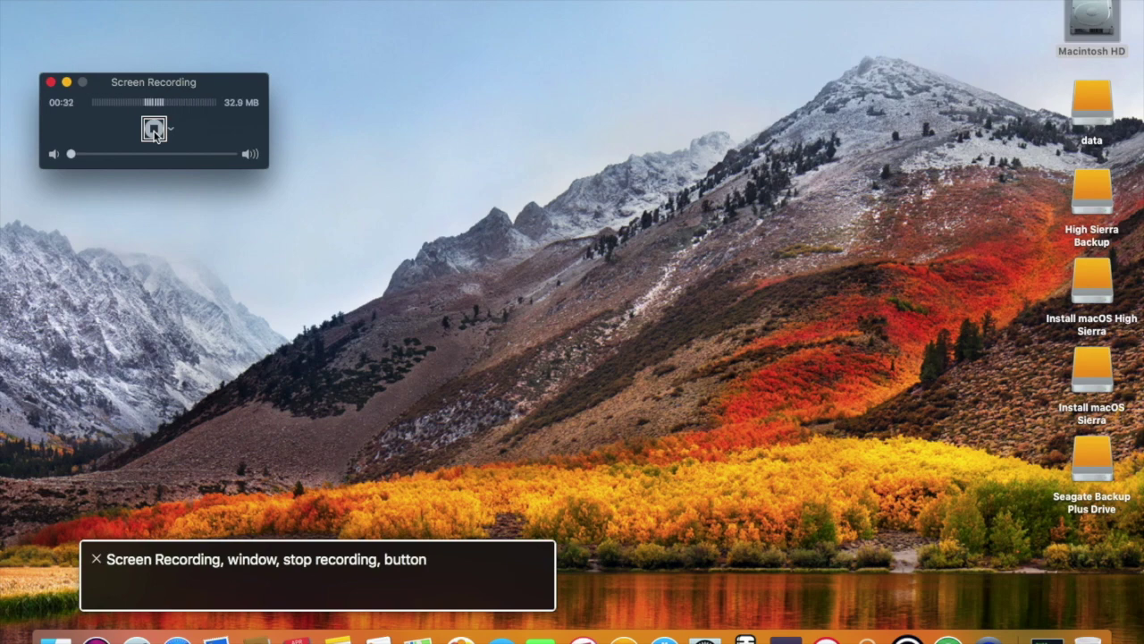
# Focus the macOS desktop and call up the Alfred launcher with Alt+Space.
pyautogui.click(1092, 27)
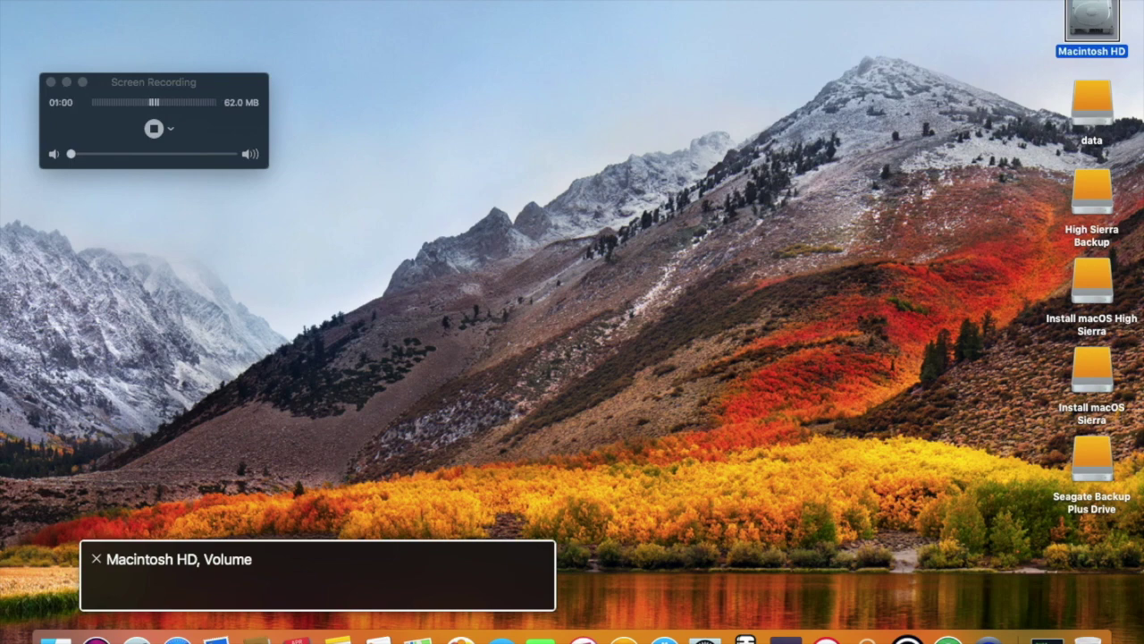
pyautogui.hotkey('alt', 'space')
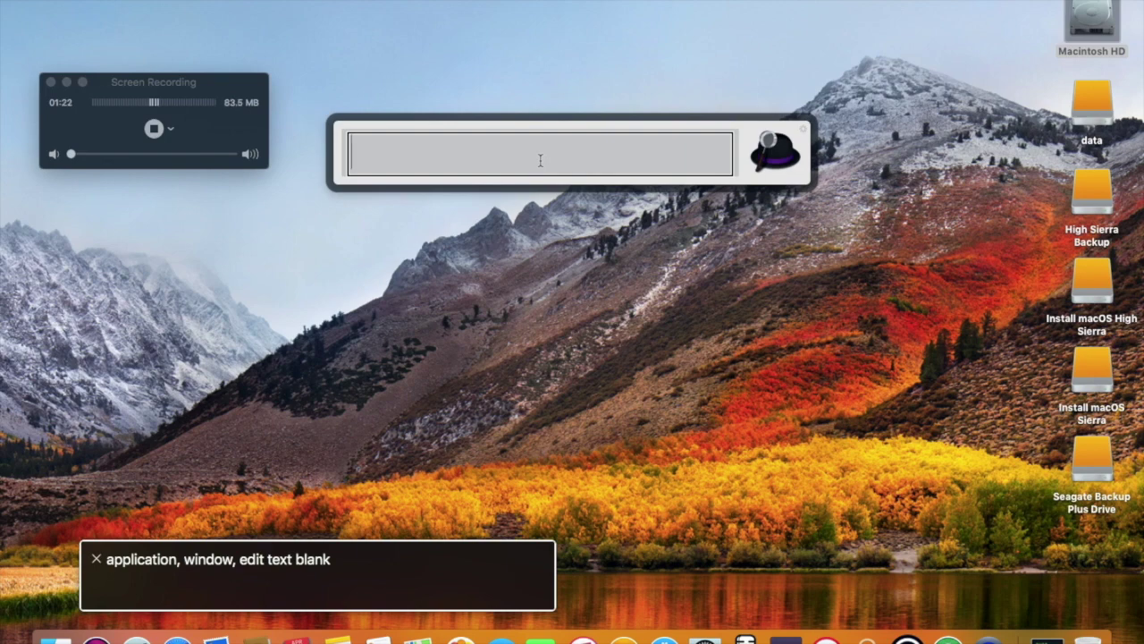
# Enter pqrs.org in Alfred and open it as a web address in Safari.
pyautogui.write('pqrs')
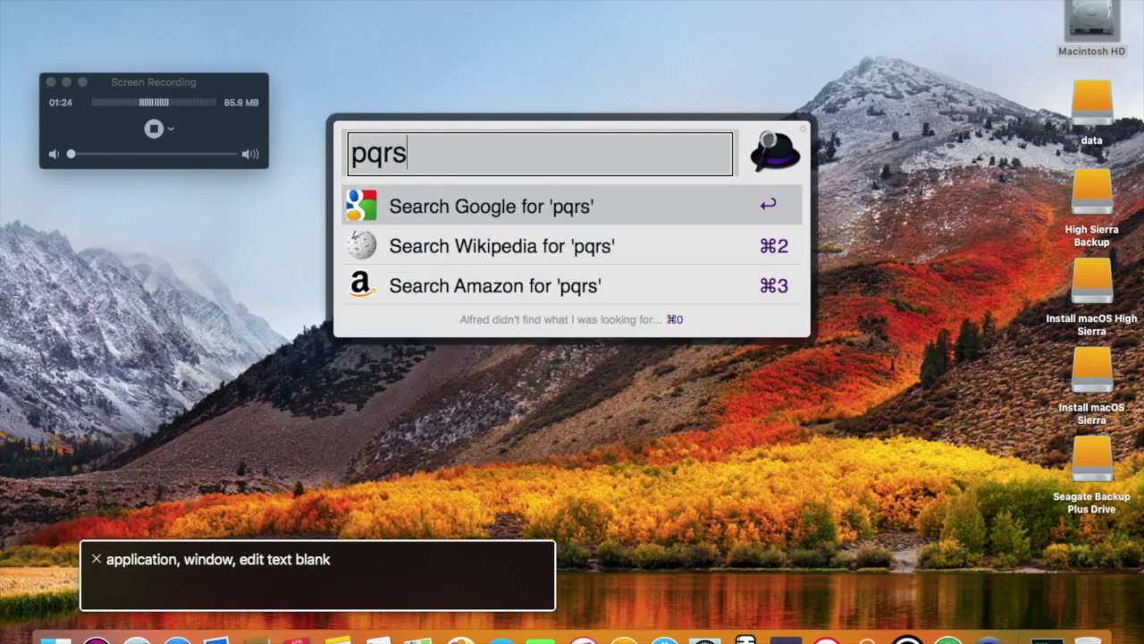
pyautogui.write('.org')
pyautogui.click(1092, 27)
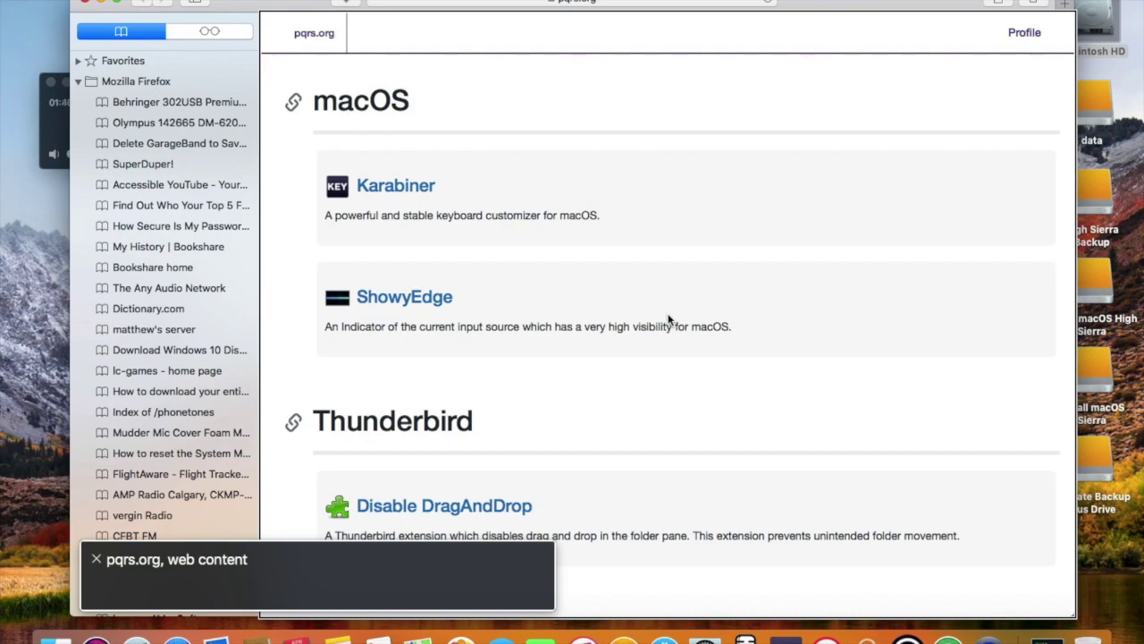
# Open the Karabiner page on pqrs.org, download Karabiner-Elements-12.0.0, then quit Safari.
pyautogui.hotkey('ctrl', 'alt', 'shift', 'Down')
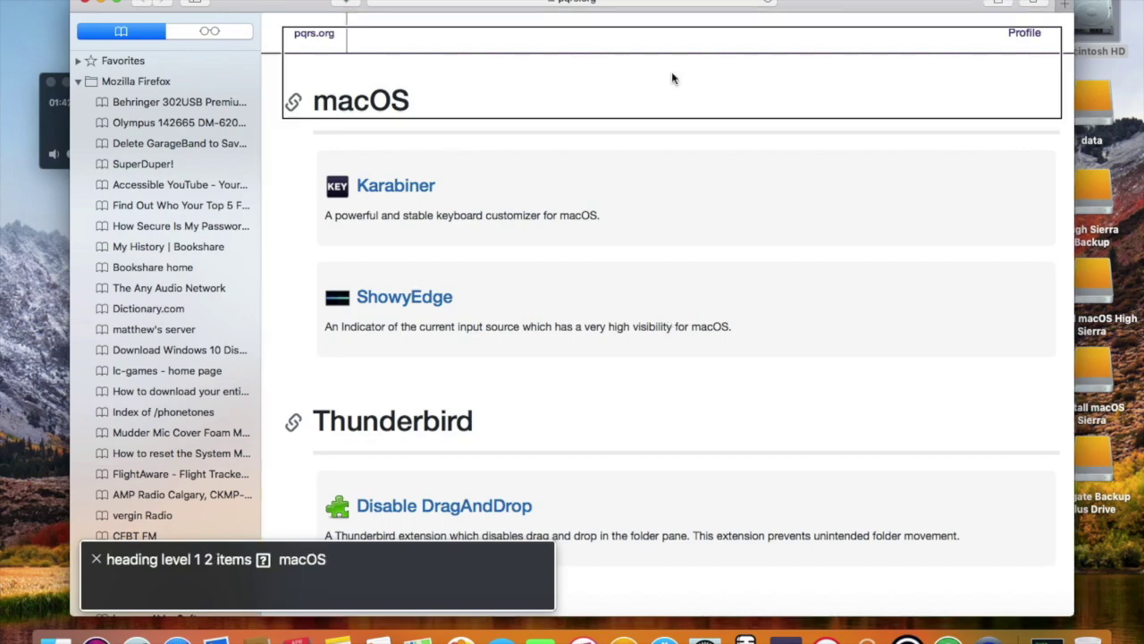
pyautogui.hotkey('ctrl', 'alt', 'Right')
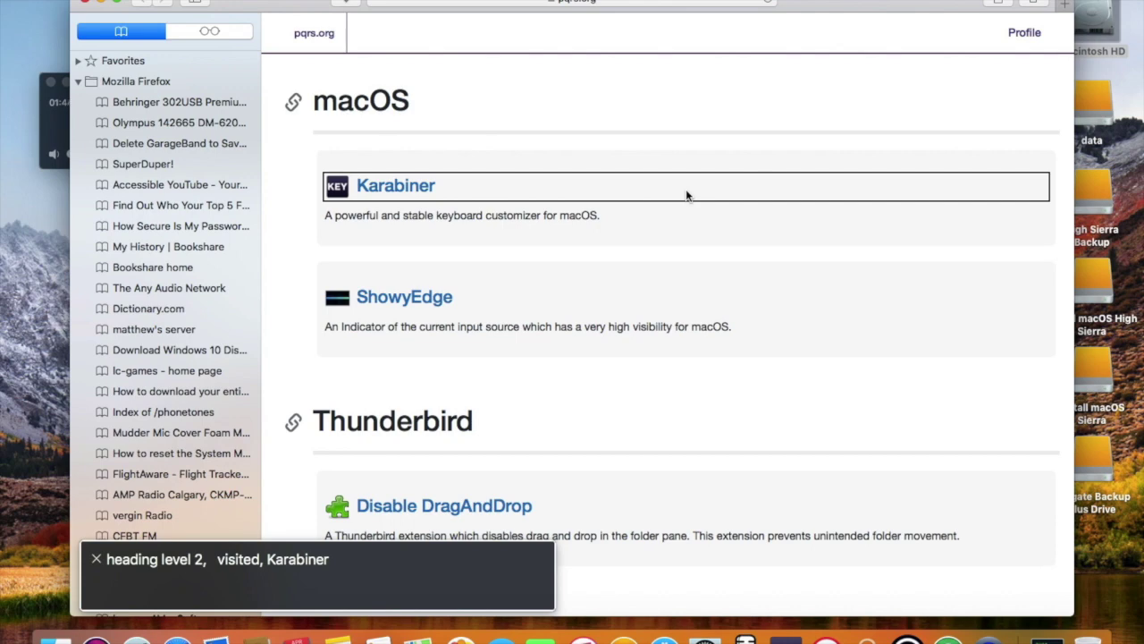
pyautogui.hotkey('ctrl', 'alt', 'space')
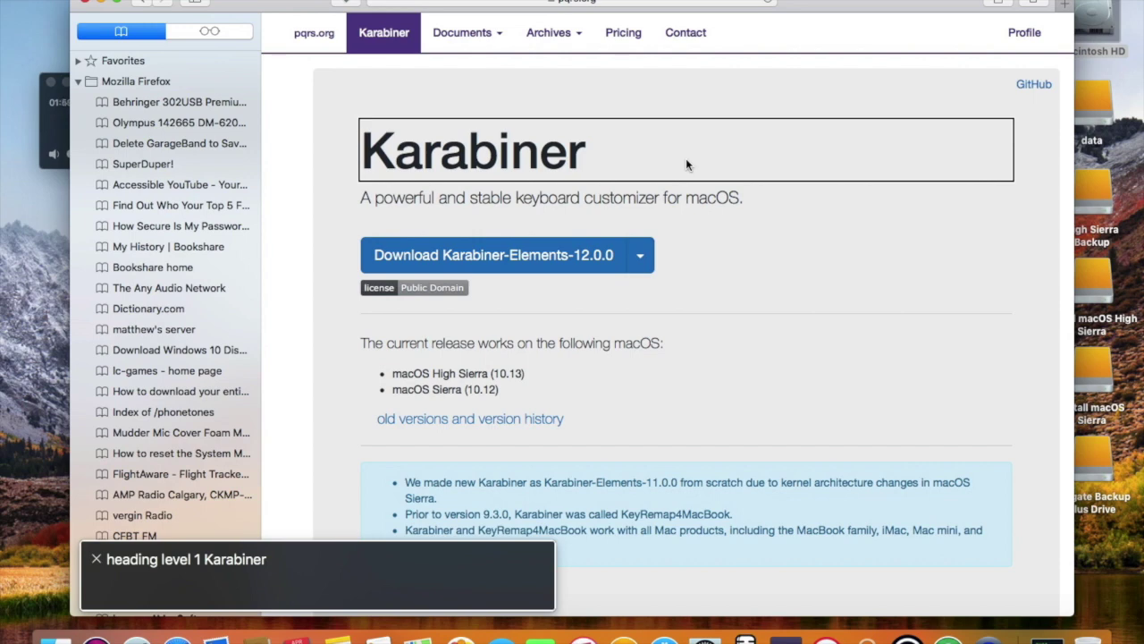
pyautogui.hotkey('ctrl', 'alt', 'Right')
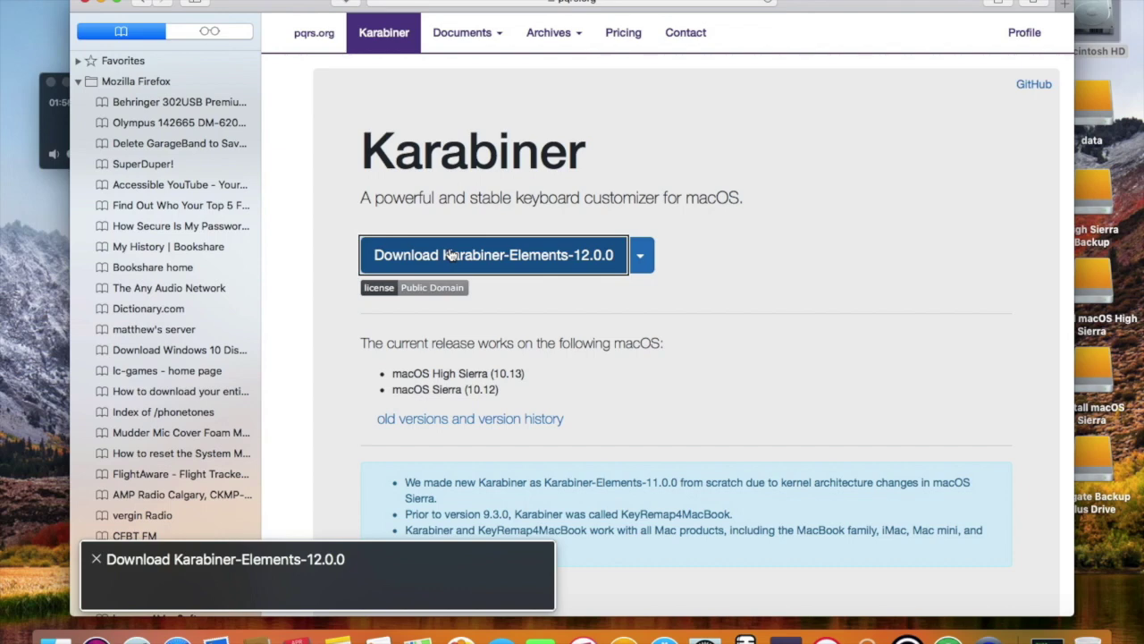
pyautogui.hotkey('ctrl', 'alt', 'space')
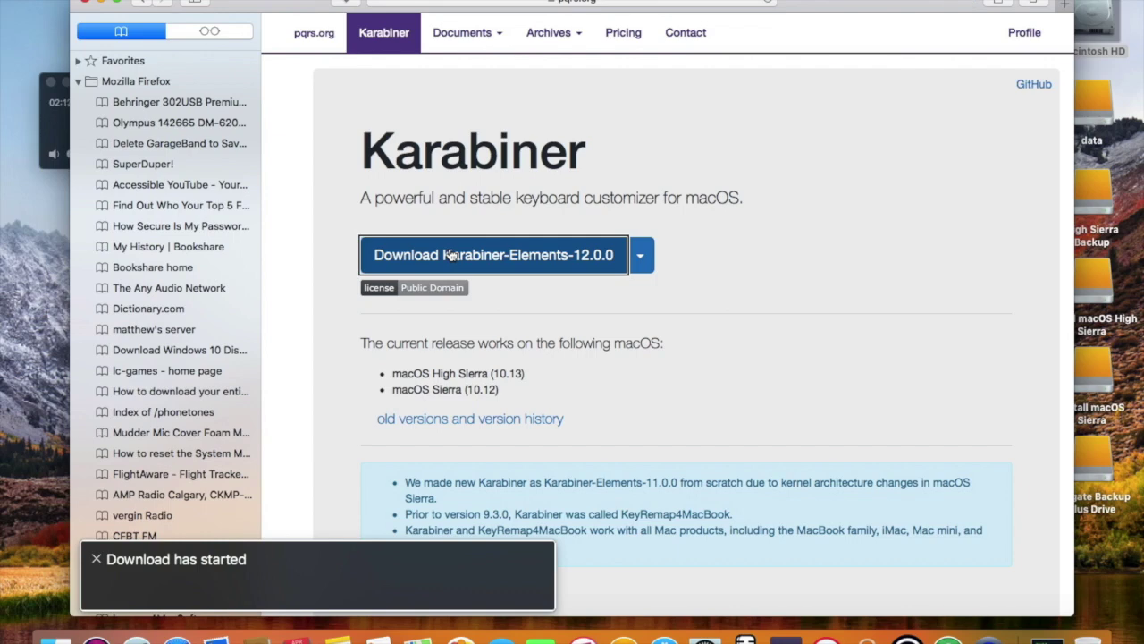
pyautogui.press('super+q')
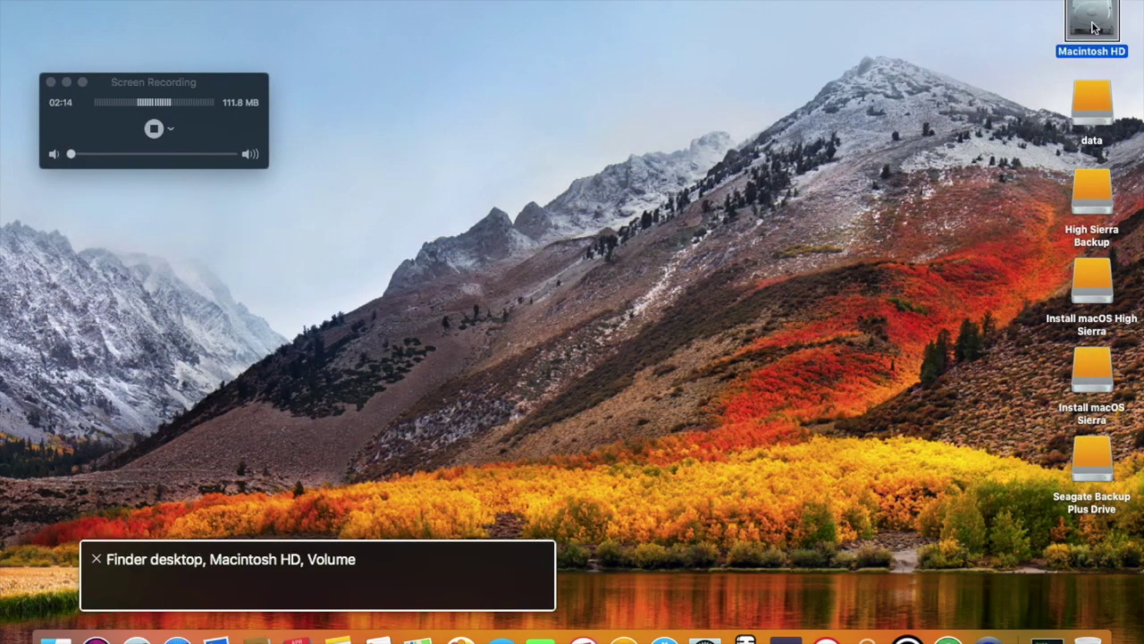
# Copy Karabiner-Elements-12.0.0.dmg from Downloads into data > sync > apps and programs > mac.
pyautogui.press('super+alt+l')
pyautogui.press('Down')
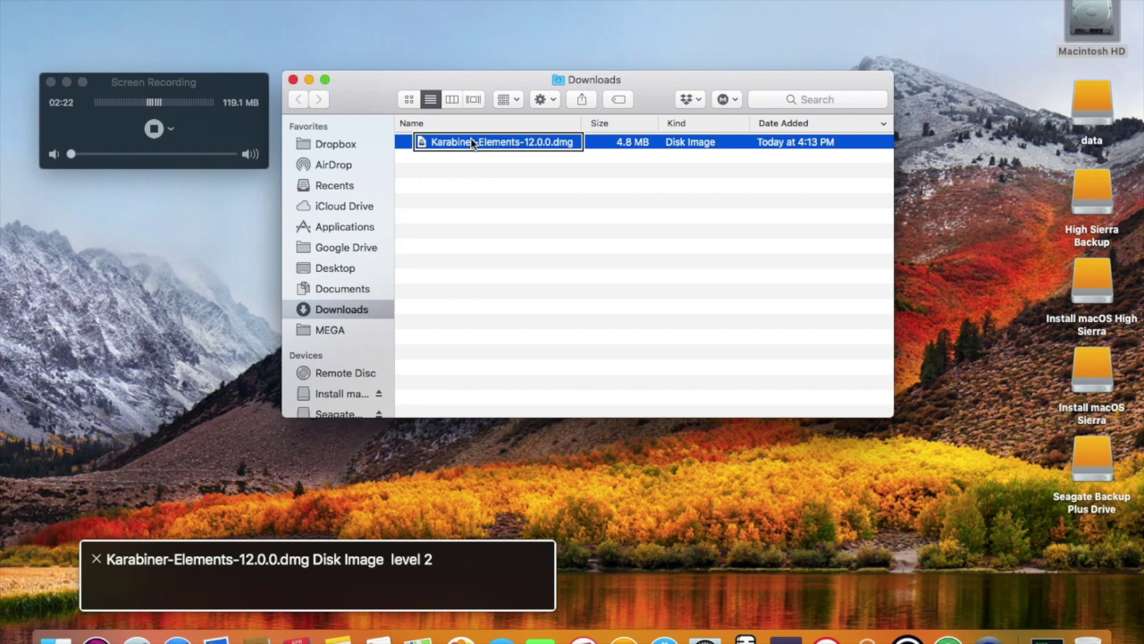
pyautogui.press('super+c')
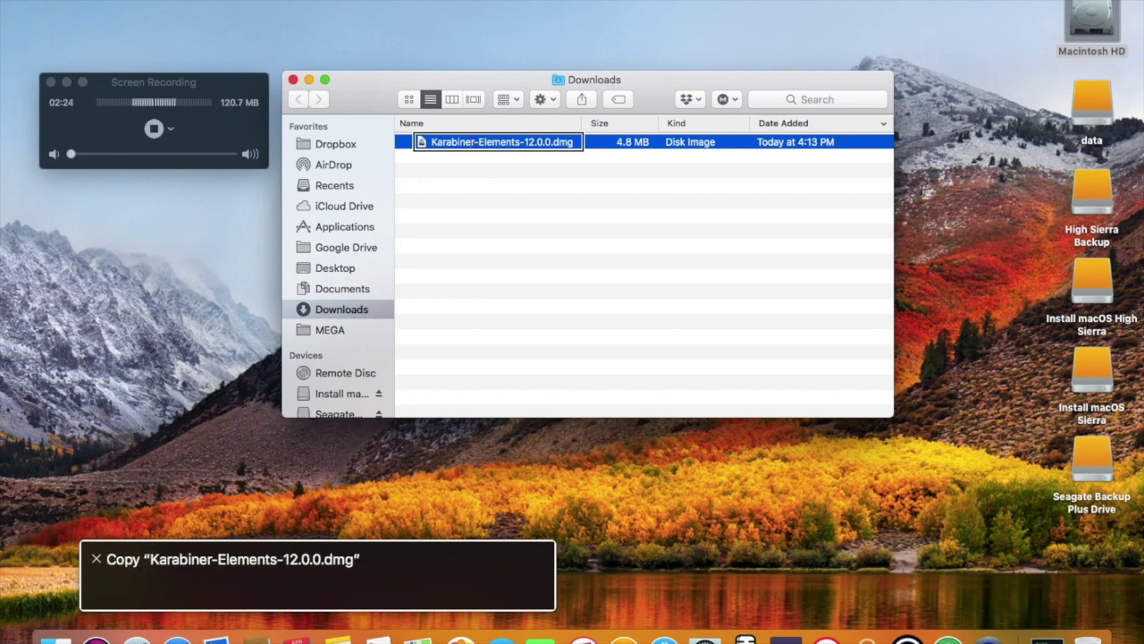
pyautogui.press('super+shift+c')
pyautogui.press('super+Down')
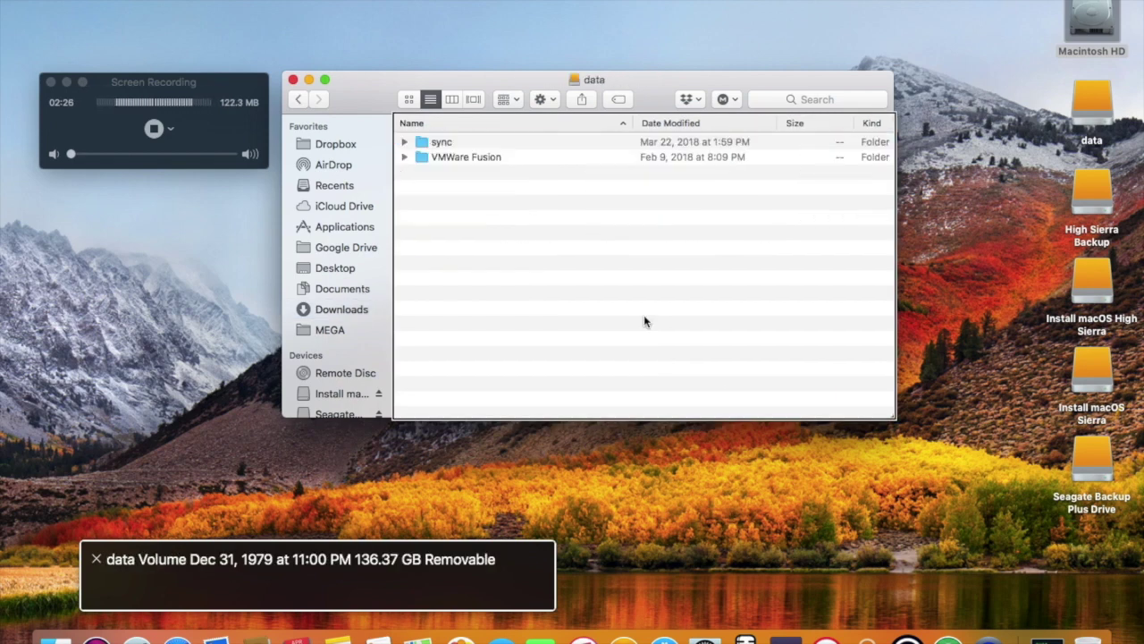
pyautogui.press('super+Down')
pyautogui.press('Down')
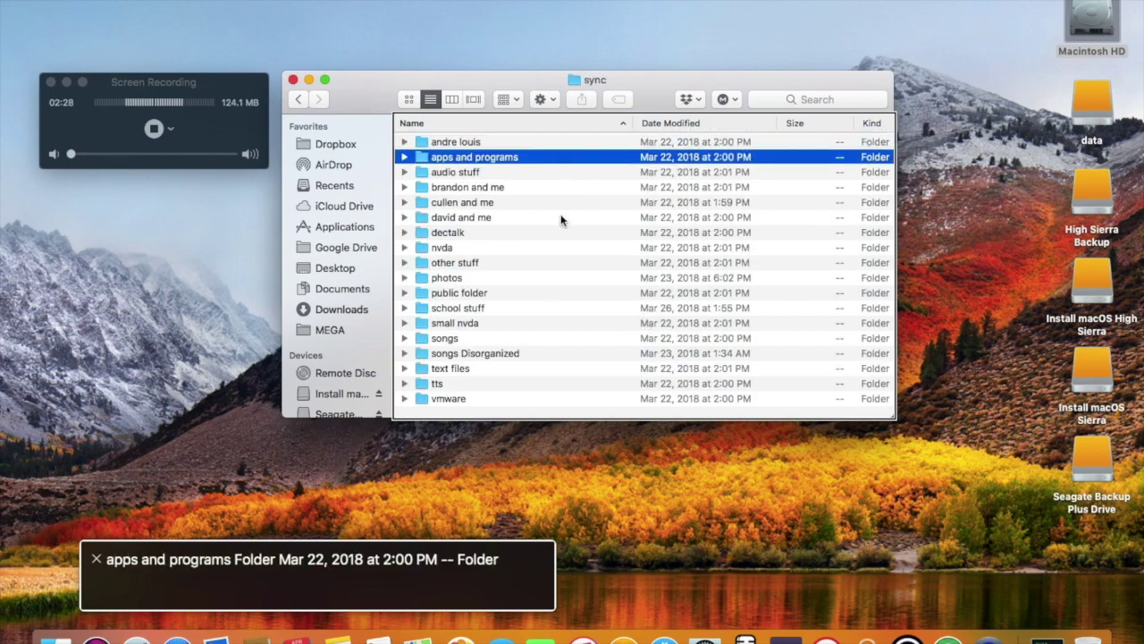
pyautogui.press('super+Down')
pyautogui.press('Down')
pyautogui.press('super+Down')
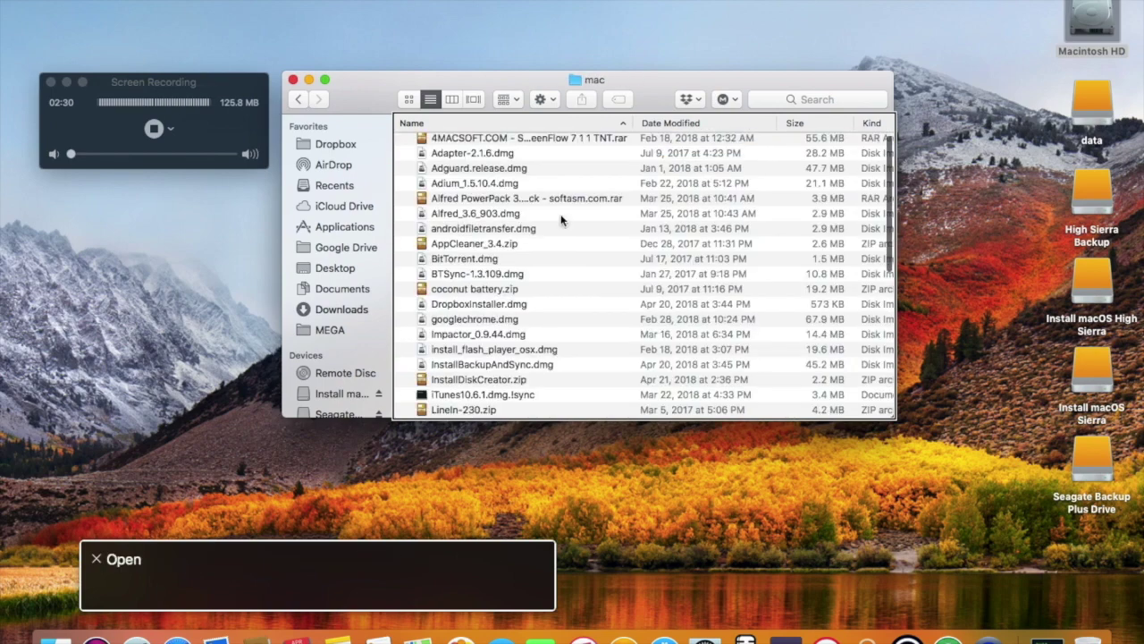
pyautogui.hotkey('ctrl', 'v')
# Mount the Karabiner-Elements-12.0.0 disk image in Downloads using its Open action.
pyautogui.hotkey('ctrl', 'alt', 'l')
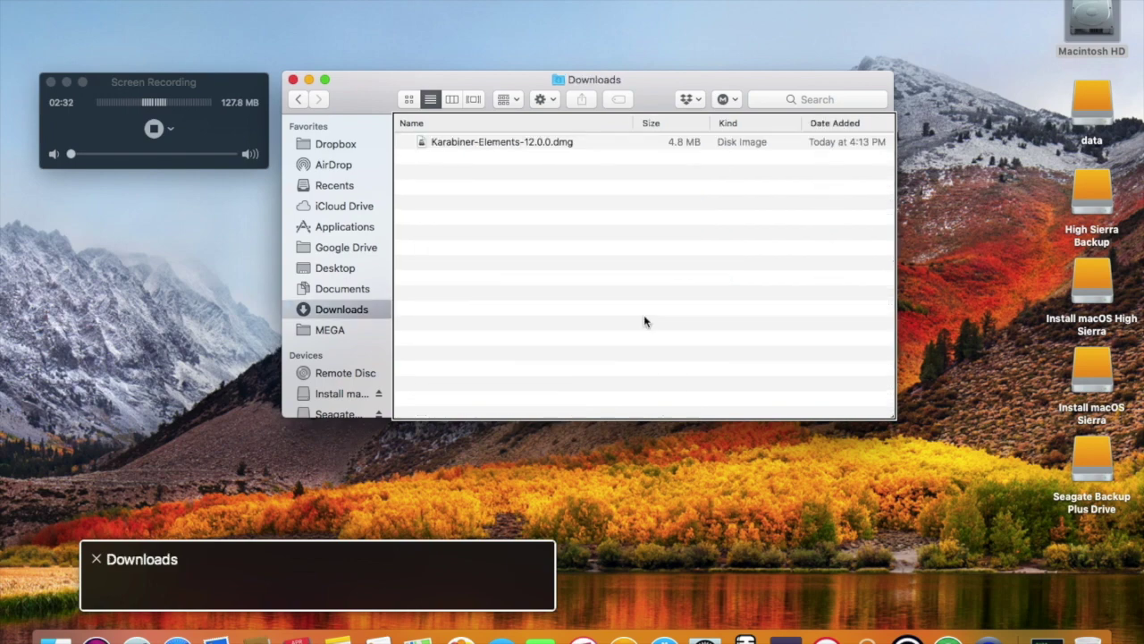
pyautogui.press('Down')
pyautogui.hotkey('ctrl', 'alt', 'shift', 'm')
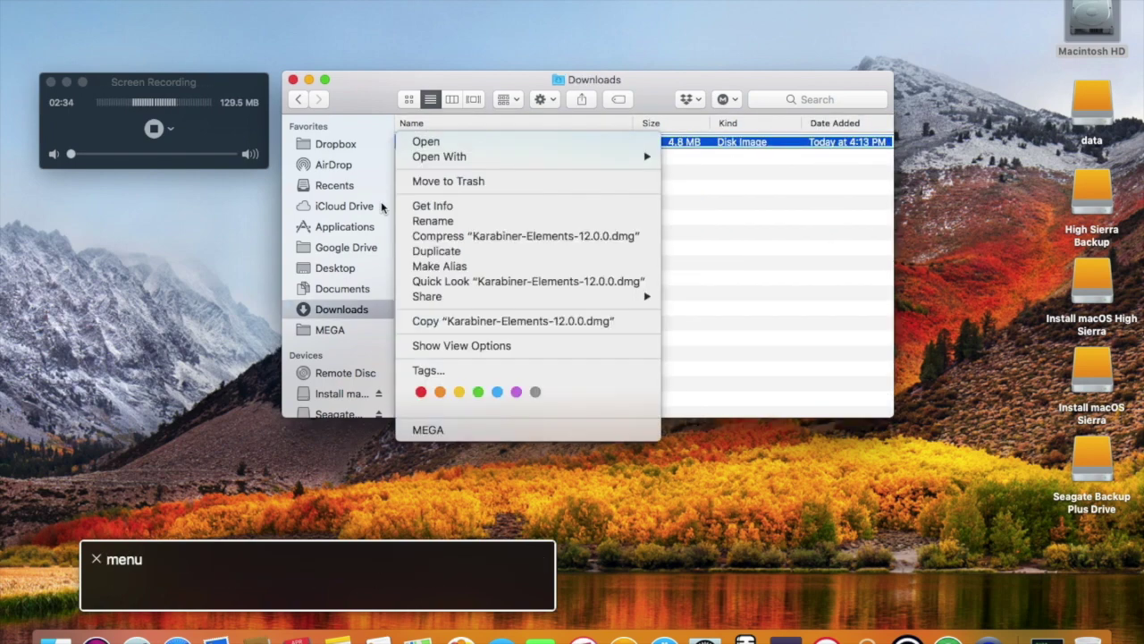
pyautogui.press('Down')
pyautogui.hotkey('ctrl', 'alt', 'space')
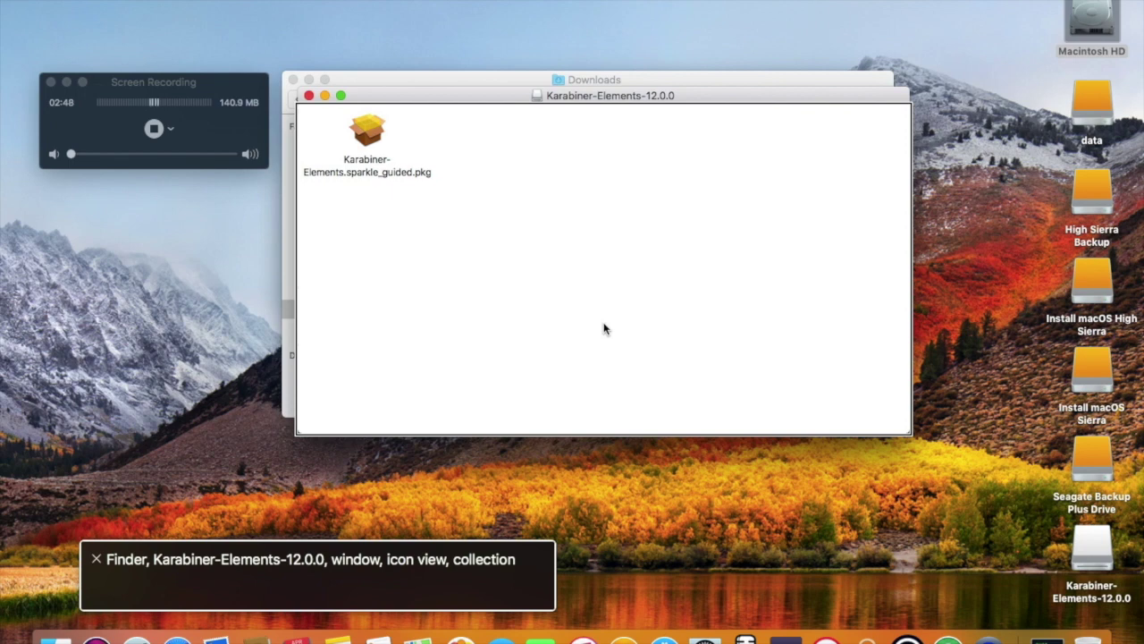
# Return to the Karabiner-Elements-12.0.0 disk image window in Finder via the Window Chooser.
pyautogui.press('super+Tab')
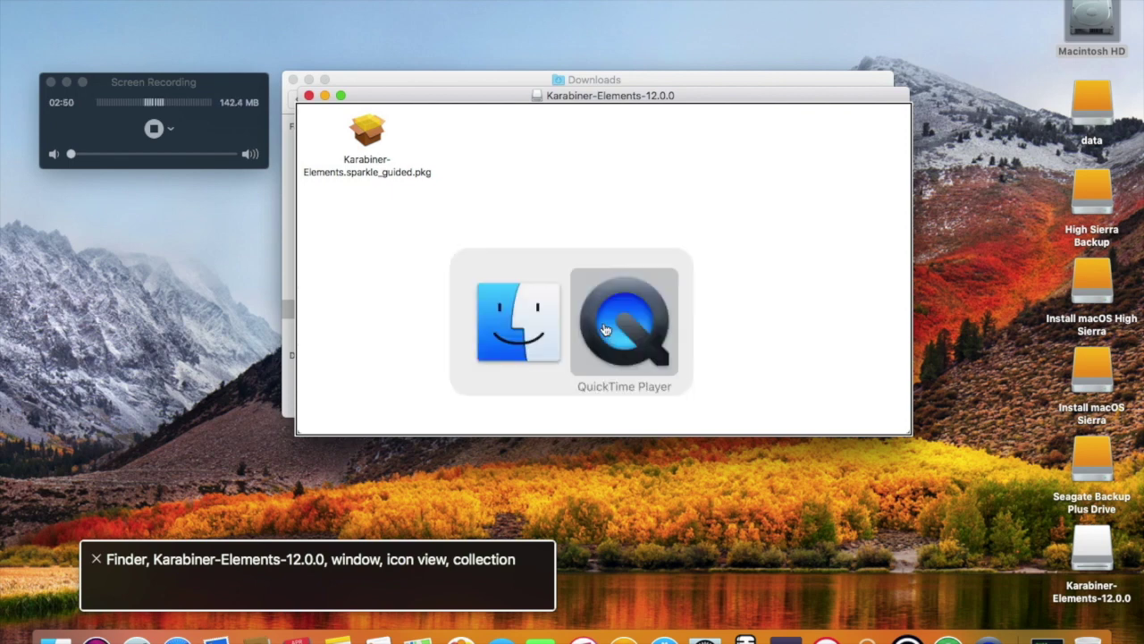
pyautogui.press('super+Tab')
pyautogui.press('super+Tab')
pyautogui.press('super+Tab')
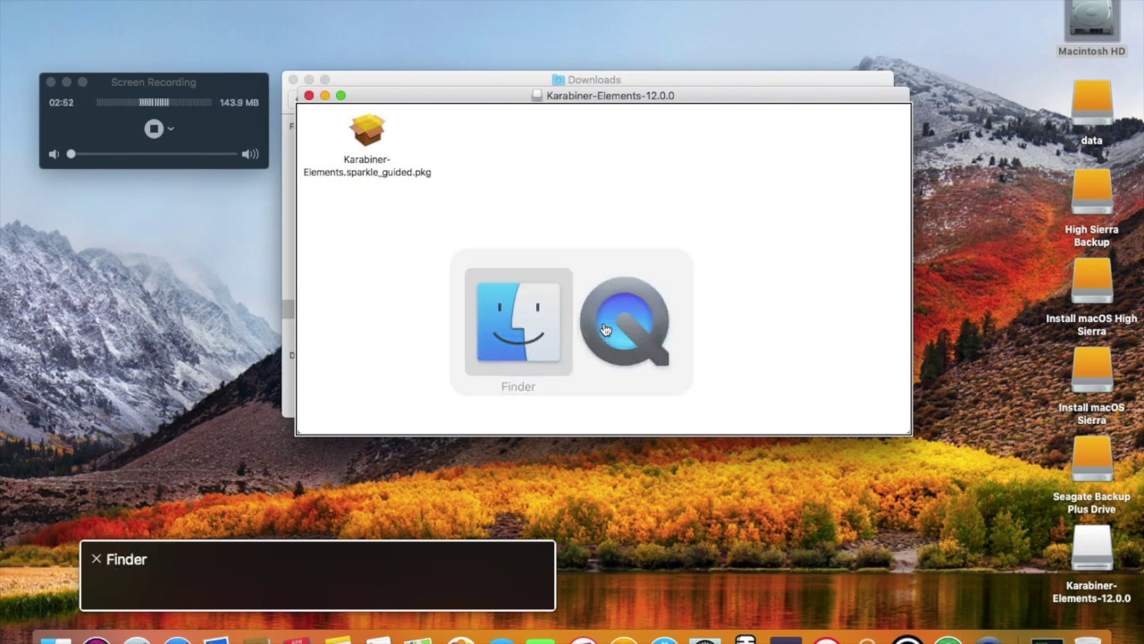
pyautogui.hotkey('ctrl', 'alt', 'F2')
pyautogui.hotkey('ctrl', 'alt', 'F2')
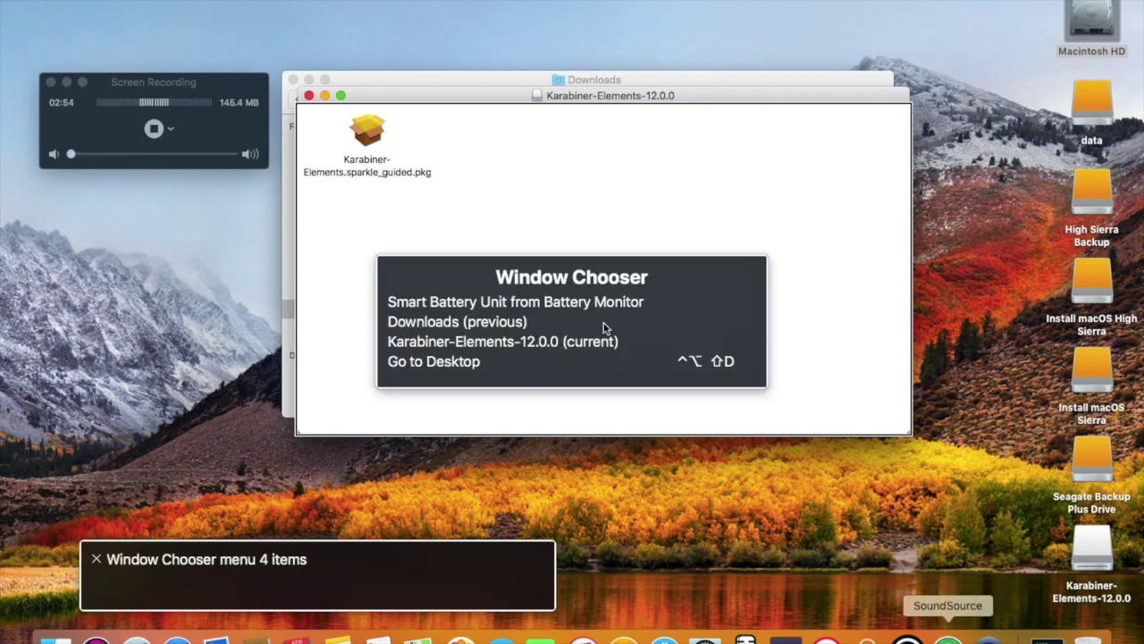
pyautogui.press('Down')
pyautogui.press('Down')
pyautogui.press('Down')
pyautogui.press('Down')
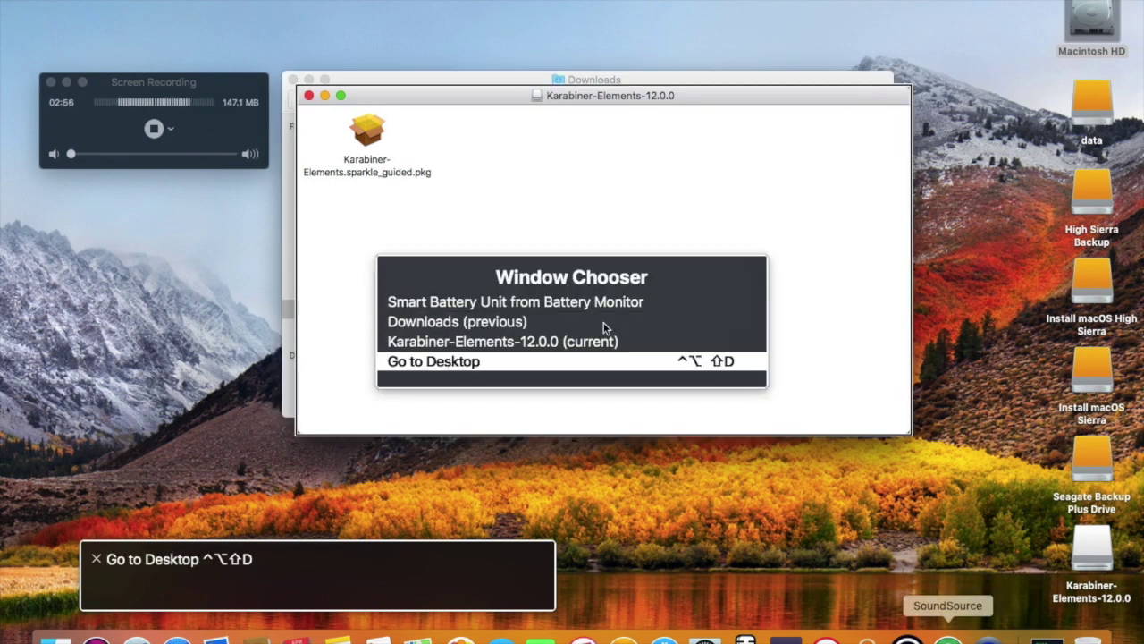
pyautogui.press('Up')
pyautogui.press('Return')
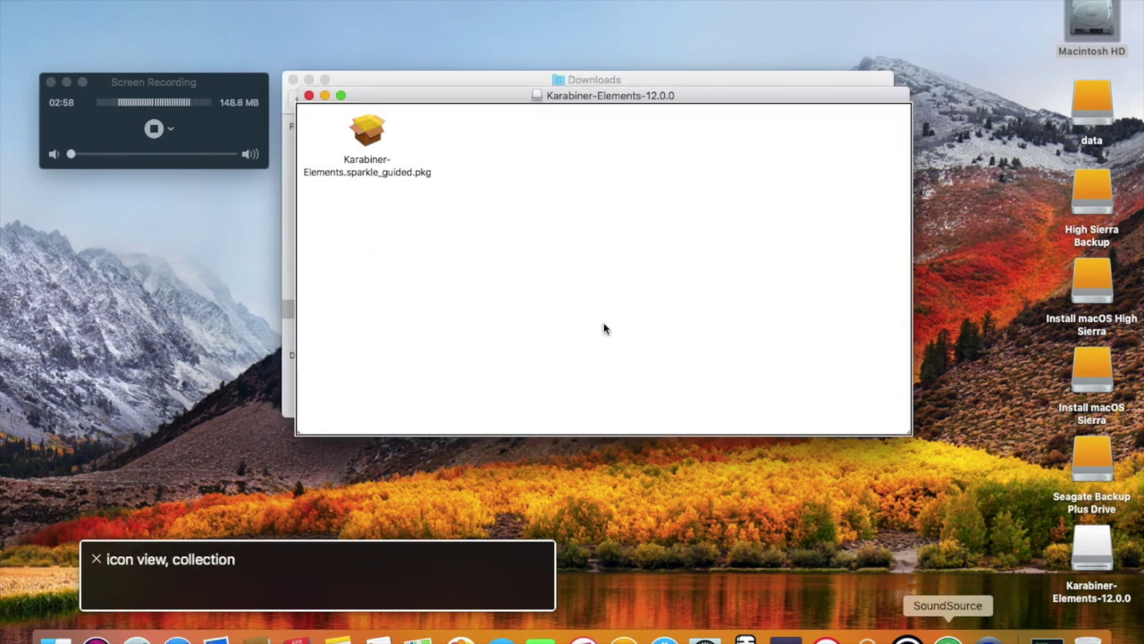
# Open the Karabiner-Elements installer package from its context menu.
pyautogui.hotkey('ctrl', 'alt', 'shift', 'Down')
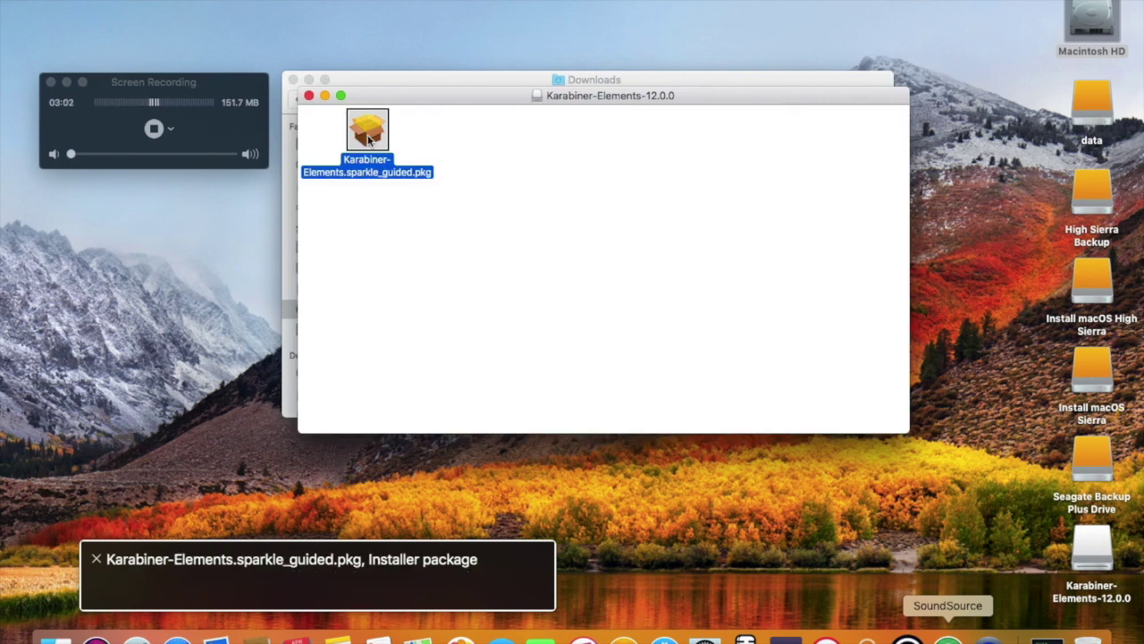
pyautogui.hotkey('ctrl', 'alt', 'shift', 'm')
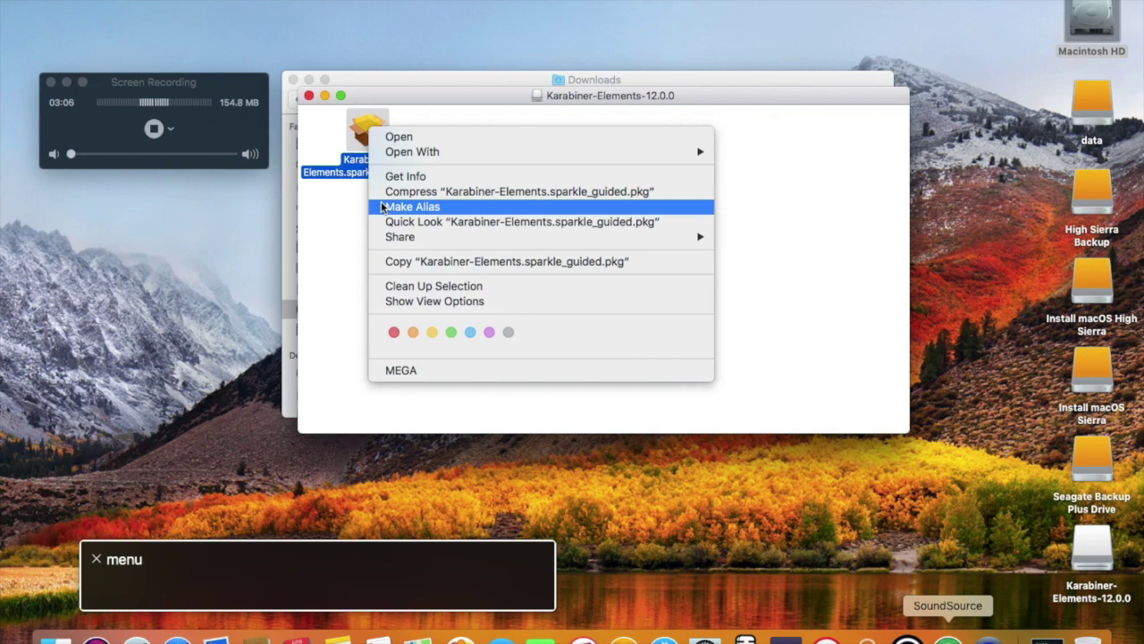
pyautogui.hotkey('ctrl', 'alt', 'Home')
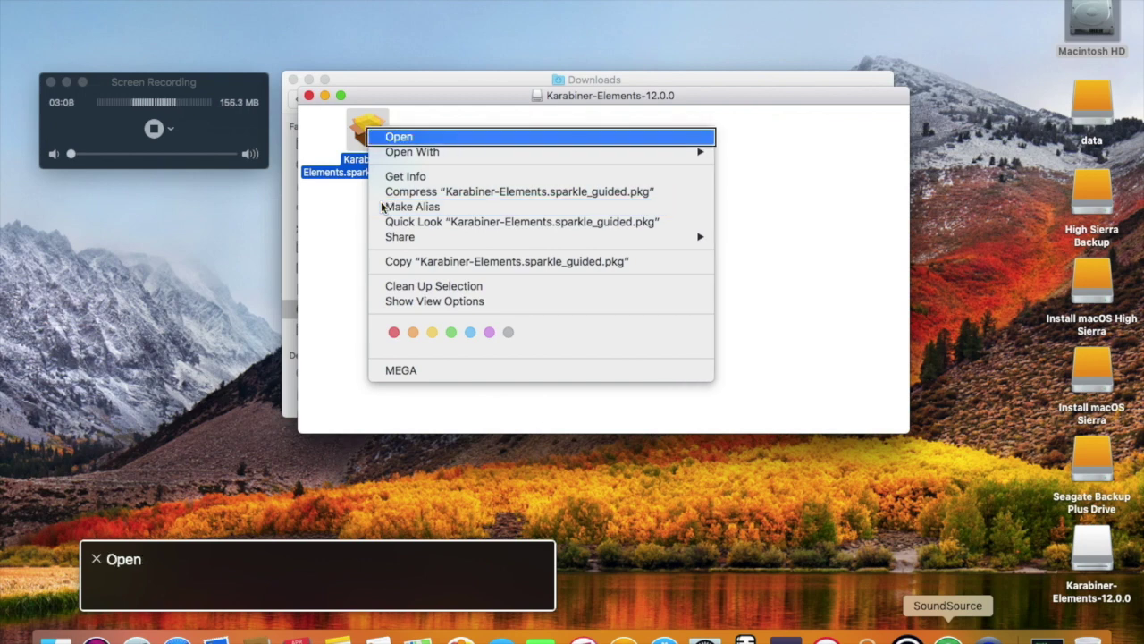
pyautogui.hotkey('ctrl', 'alt', 'space')
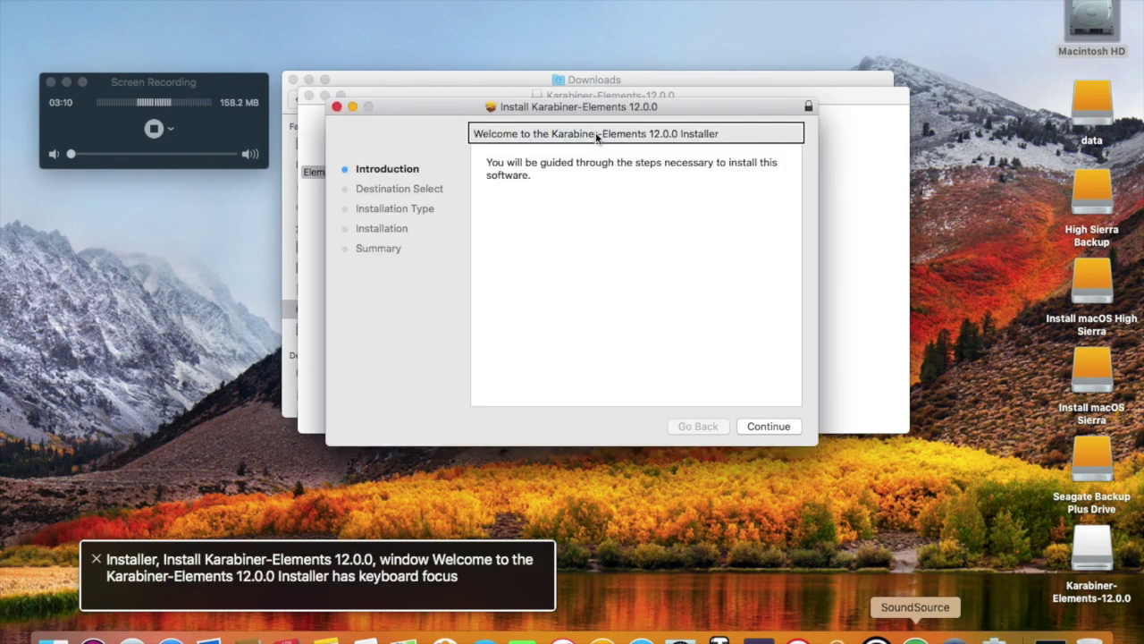
# Install Karabiner-Elements 12.0.0 with the admin password, close the Installer and keep the package.
pyautogui.press('Tab')
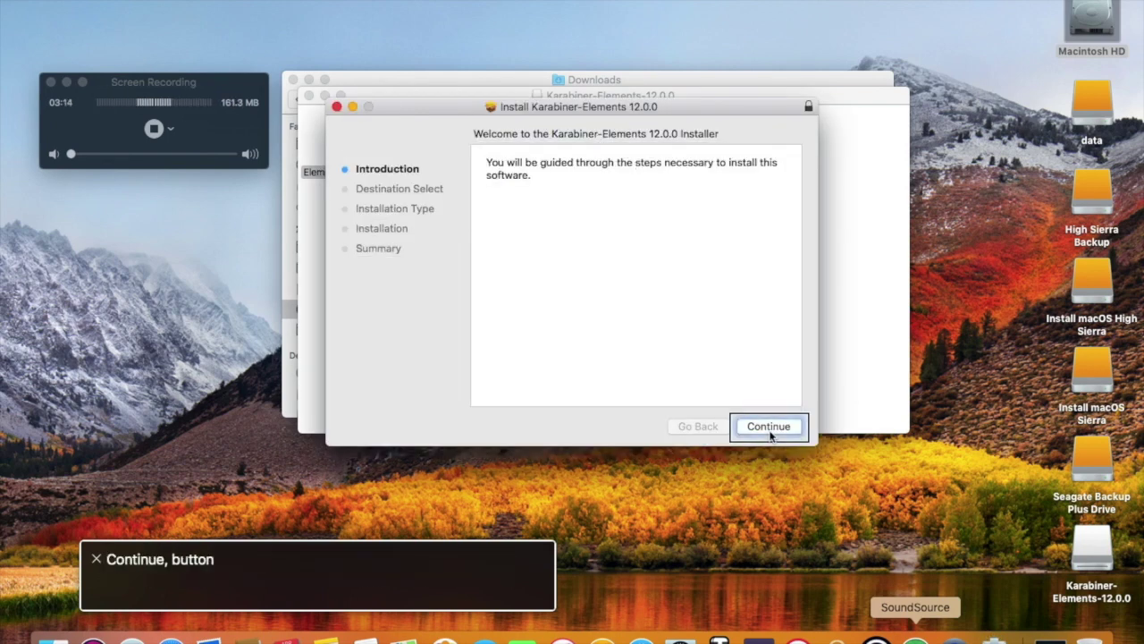
pyautogui.click(770, 429)
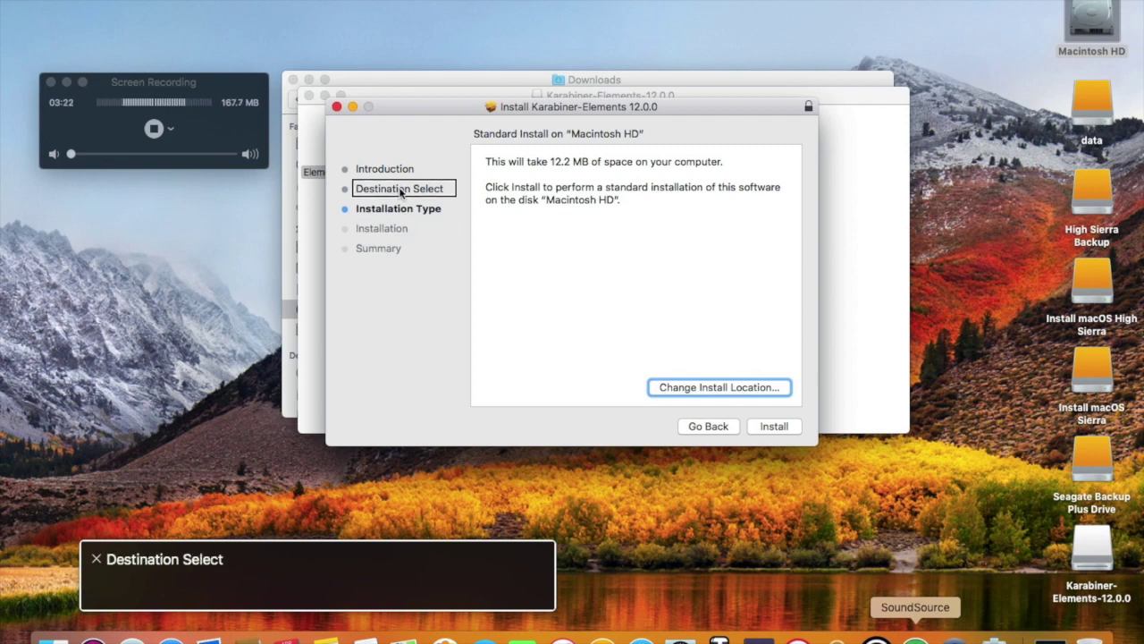
pyautogui.click(774, 426)
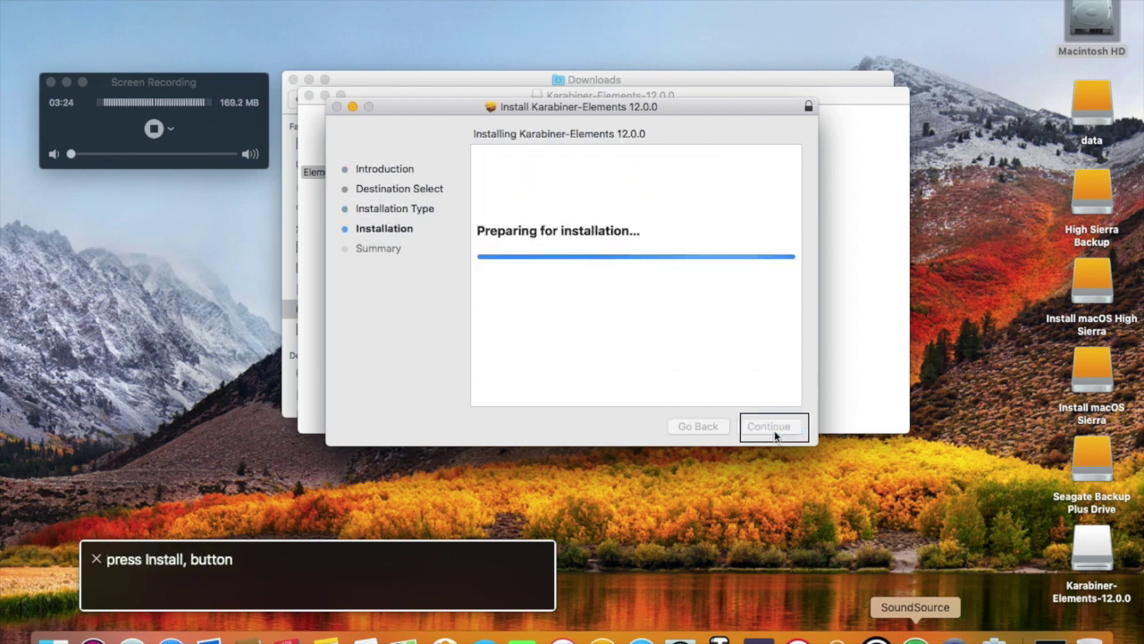
pyautogui.write('•••')
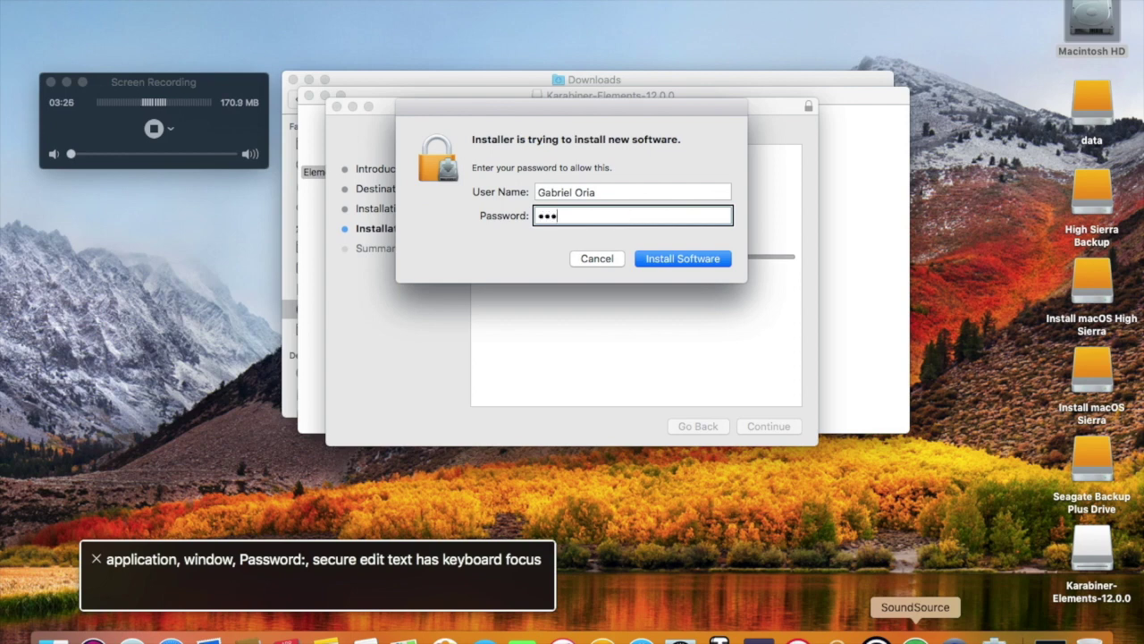
pyautogui.write('••••••')
pyautogui.press('Return')
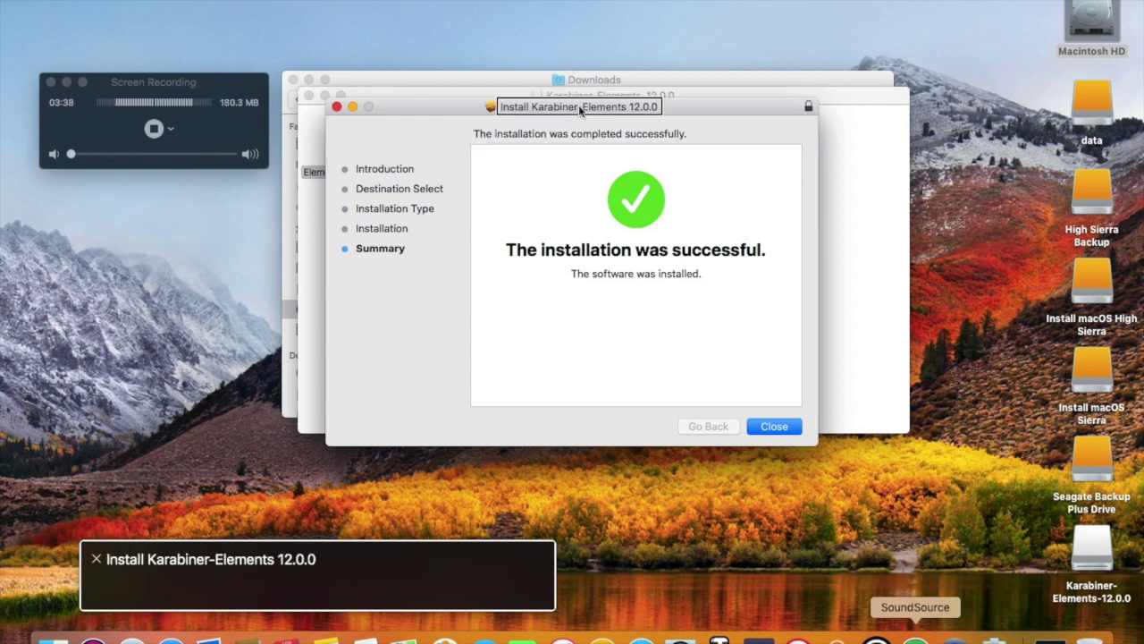
pyautogui.click(774, 428)
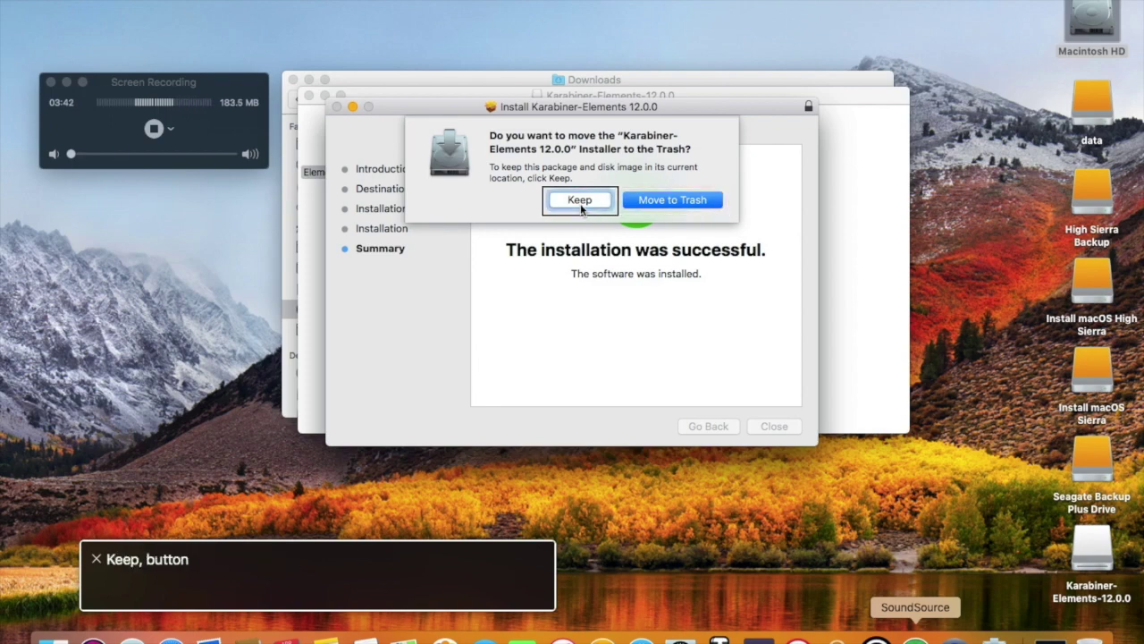
pyautogui.click(672, 203)
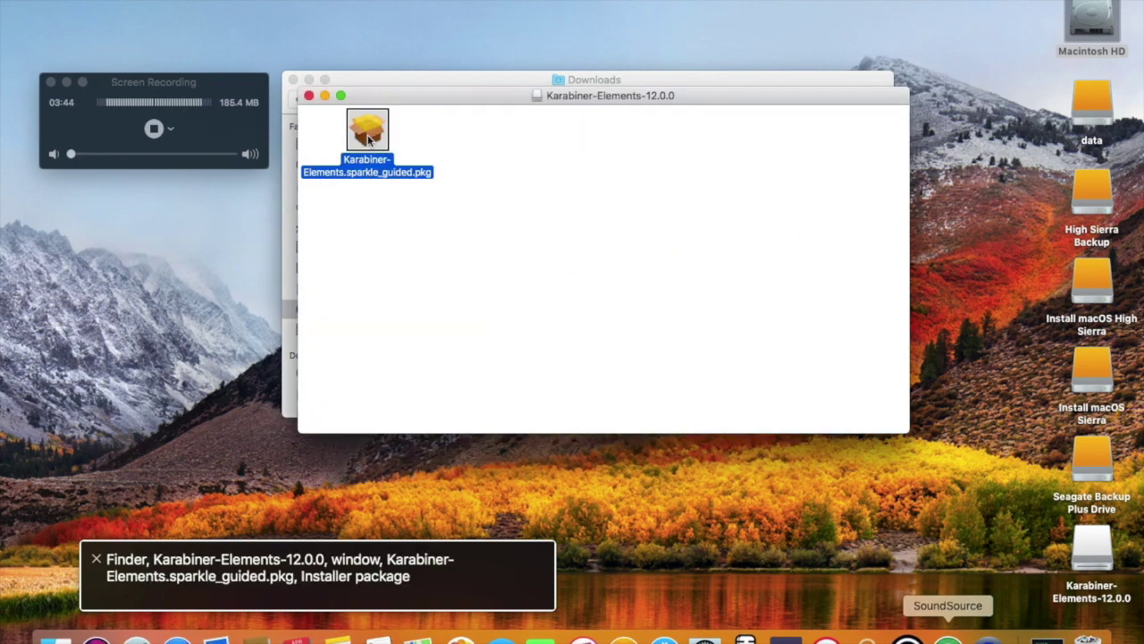
# Eject the Karabiner-Elements volume from Finder's Computer view.
pyautogui.press('super+shift+c')
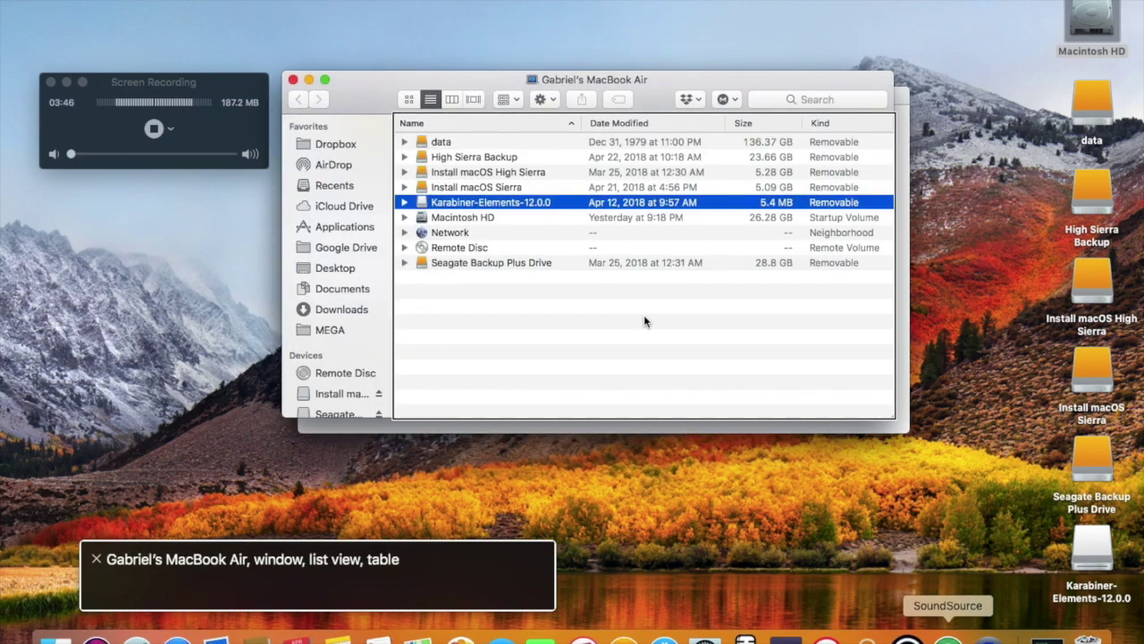
pyautogui.press('Down')
pyautogui.click(461, 204)
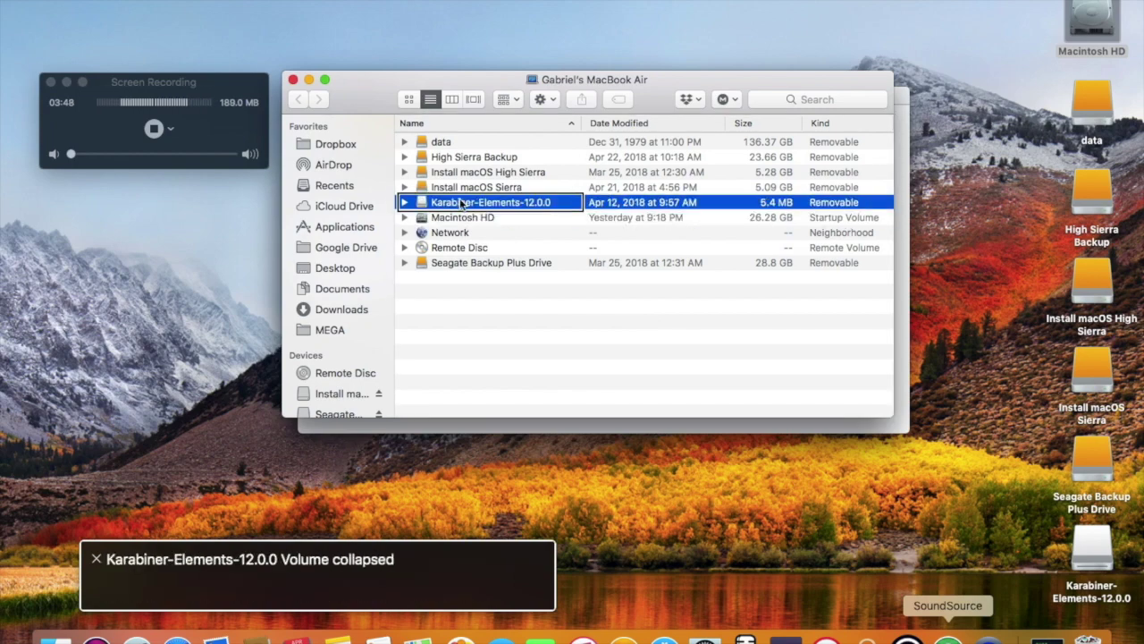
pyautogui.press('super+e')
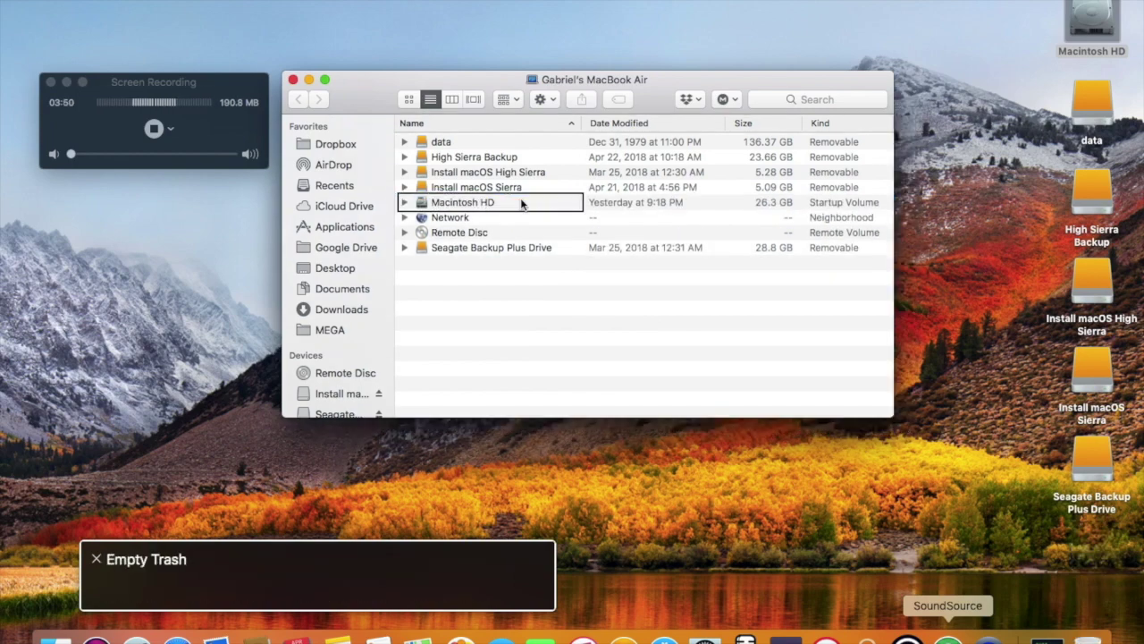
# Raise VoiceOver's speaking rate and launch Karabiner-Elements.app from Applications.
pyautogui.press('super+shift+a')
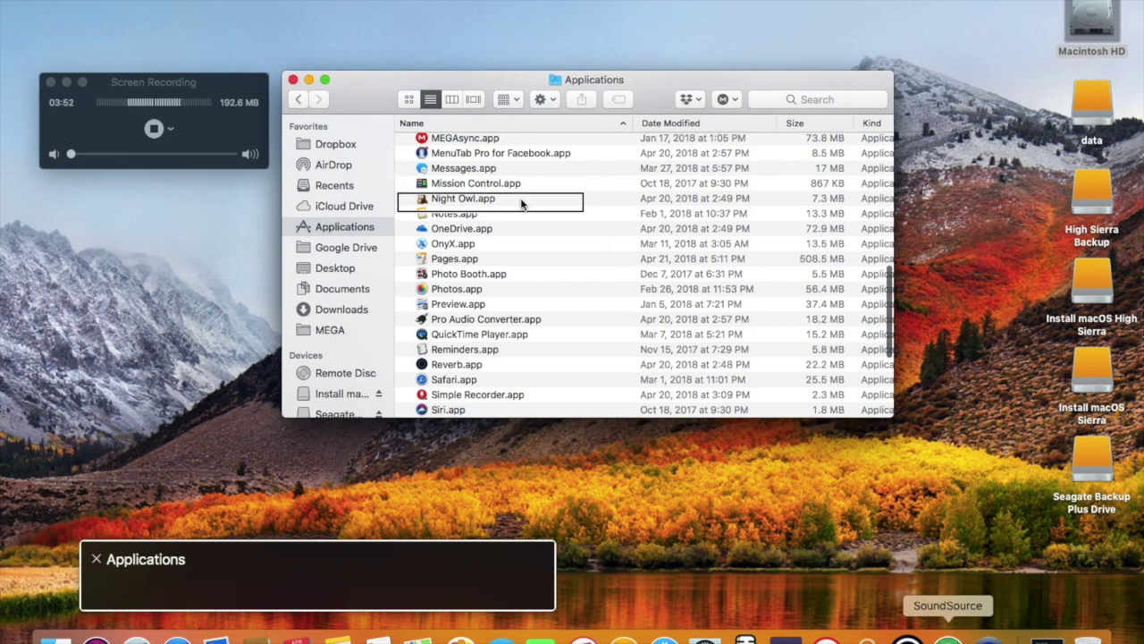
pyautogui.press('k')
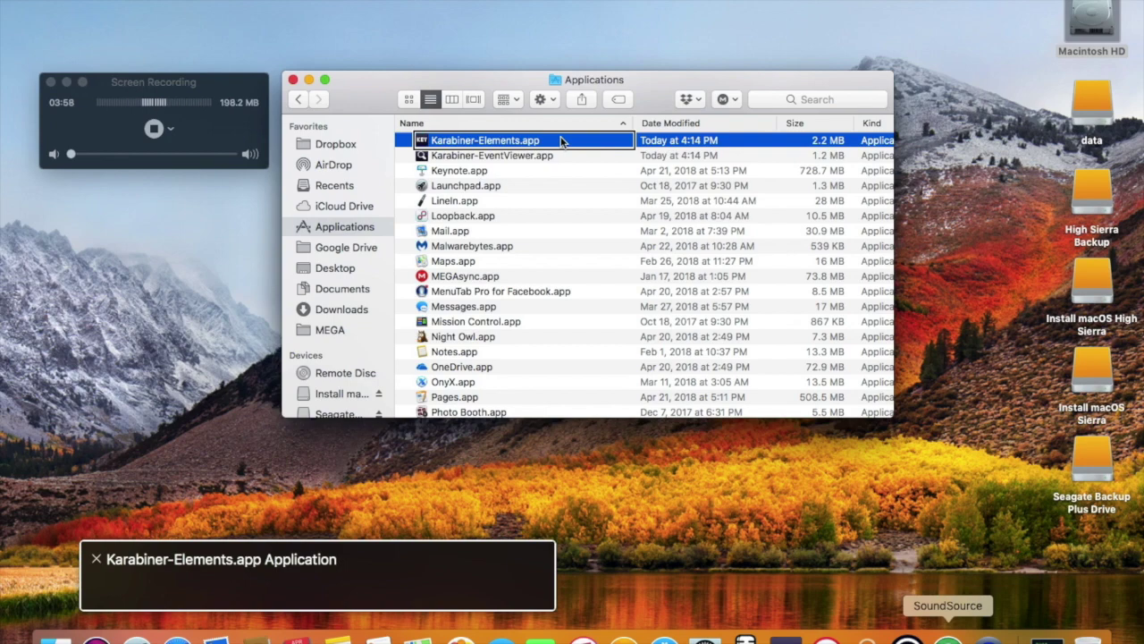
pyautogui.press('ctrl+alt+super+Left')
pyautogui.press('ctrl+alt+super+Left')
pyautogui.press('ctrl+alt+super+Right')
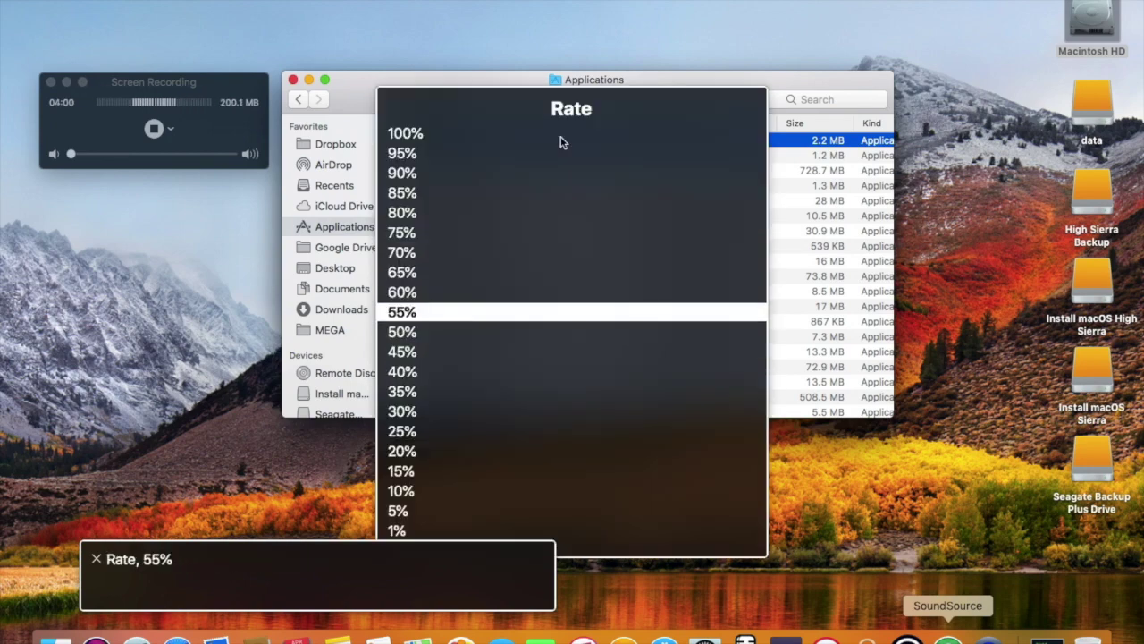
pyautogui.press('ctrl+alt+super+Up')
pyautogui.press('ctrl+alt+super+Right')
pyautogui.press('Escape')
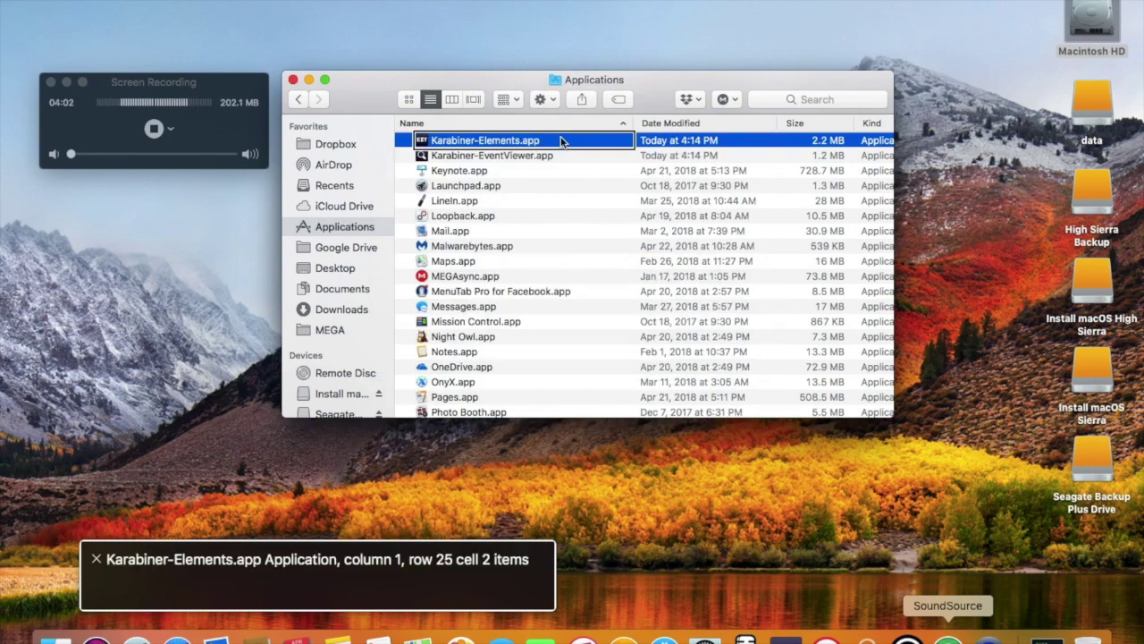
pyautogui.press('super+o')
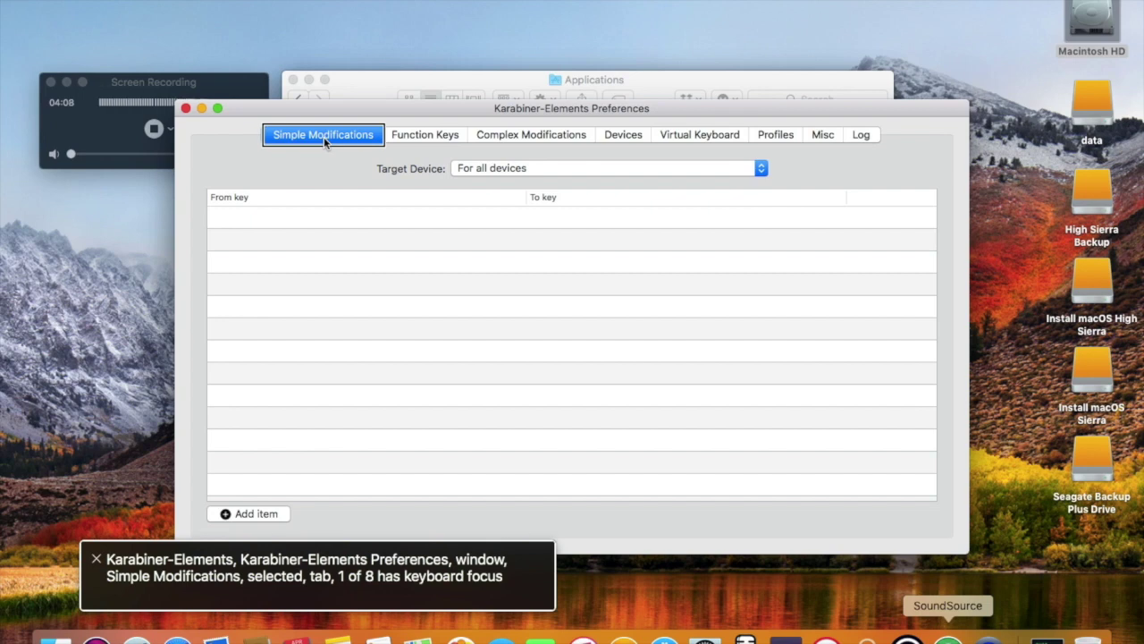
# Step through the Devices, Virtual Keyboard and Profiles sections, then show the Misc settings page.
pyautogui.hotkey('ctrl', 'alt', 'Right')
pyautogui.hotkey('ctrl', 'alt', 'Right')
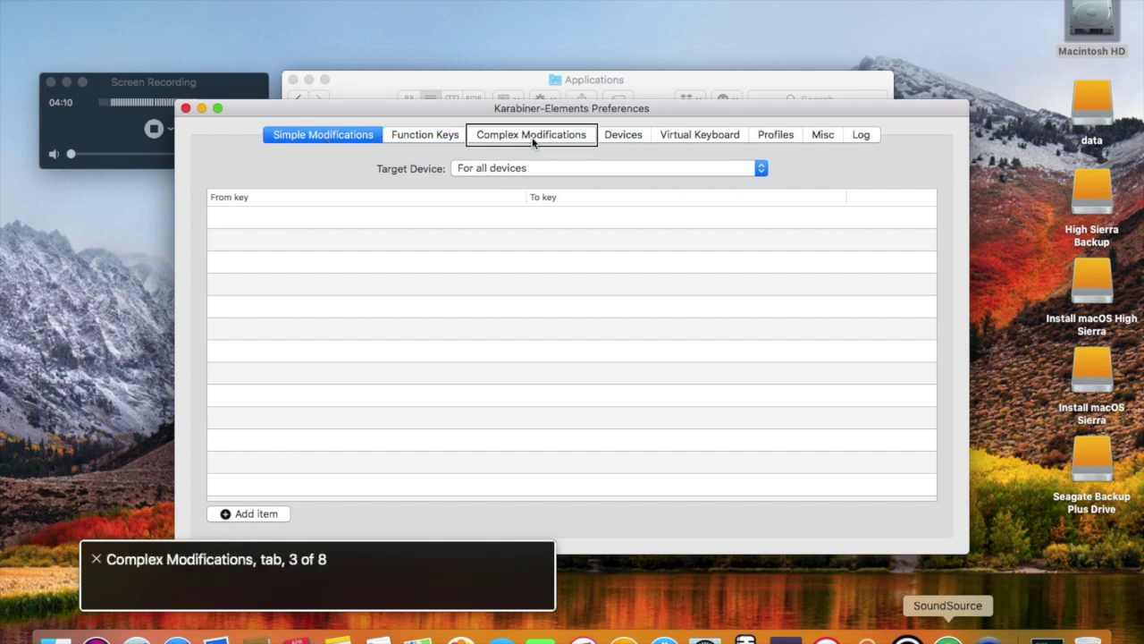
pyautogui.hotkey('ctrl', 'alt', 'Right')
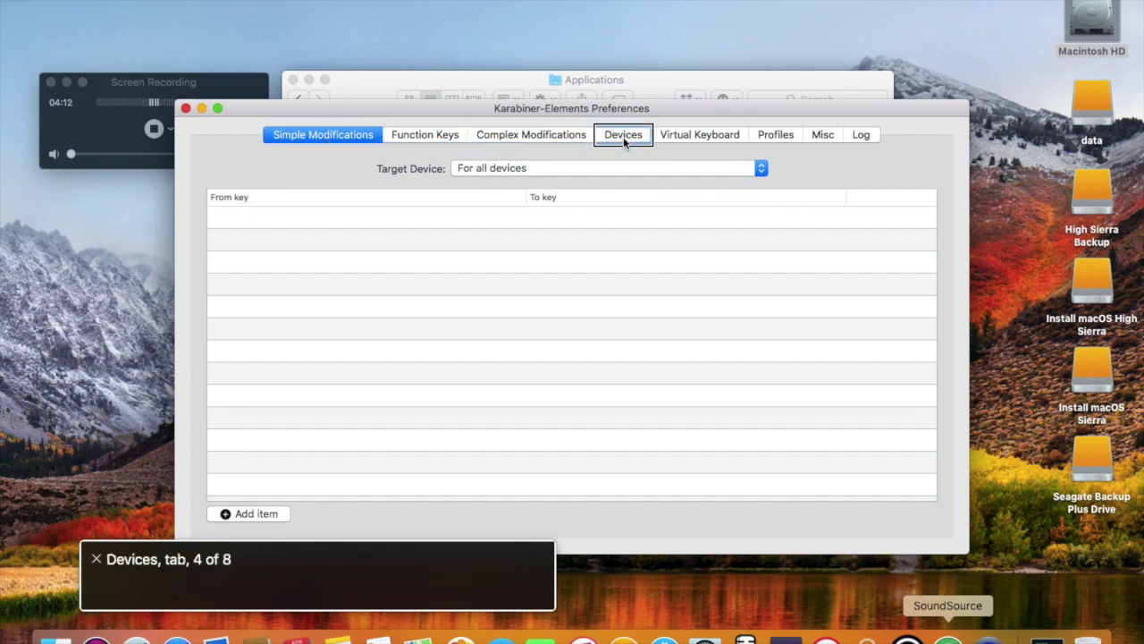
pyautogui.hotkey('ctrl', 'alt', 'Right')
pyautogui.hotkey('ctrl', 'alt', 'Right')
pyautogui.hotkey('ctrl', 'alt', 'Right')
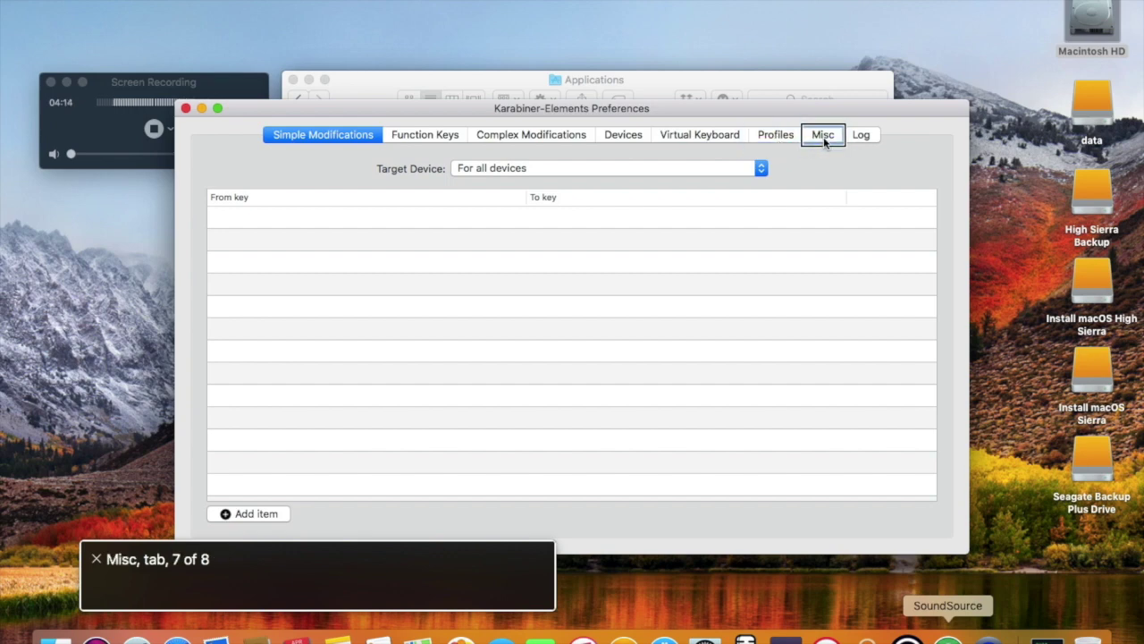
pyautogui.hotkey('ctrl', 'alt', 'Right')
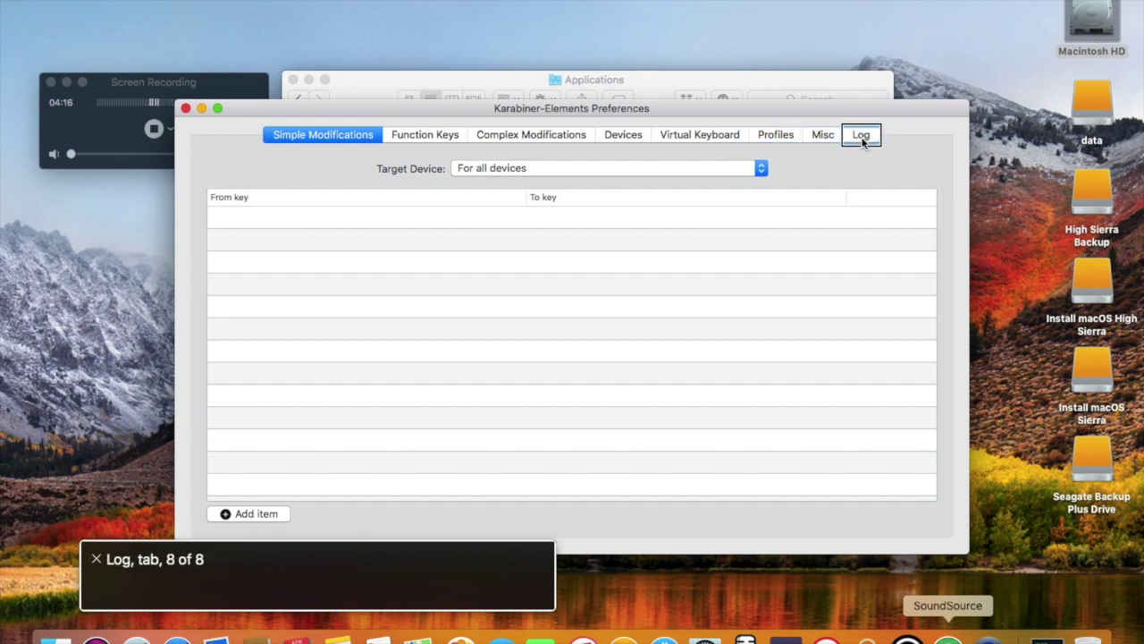
pyautogui.hotkey('ctrl', 'alt', 'Left')
pyautogui.hotkey('ctrl', 'alt', 'space')
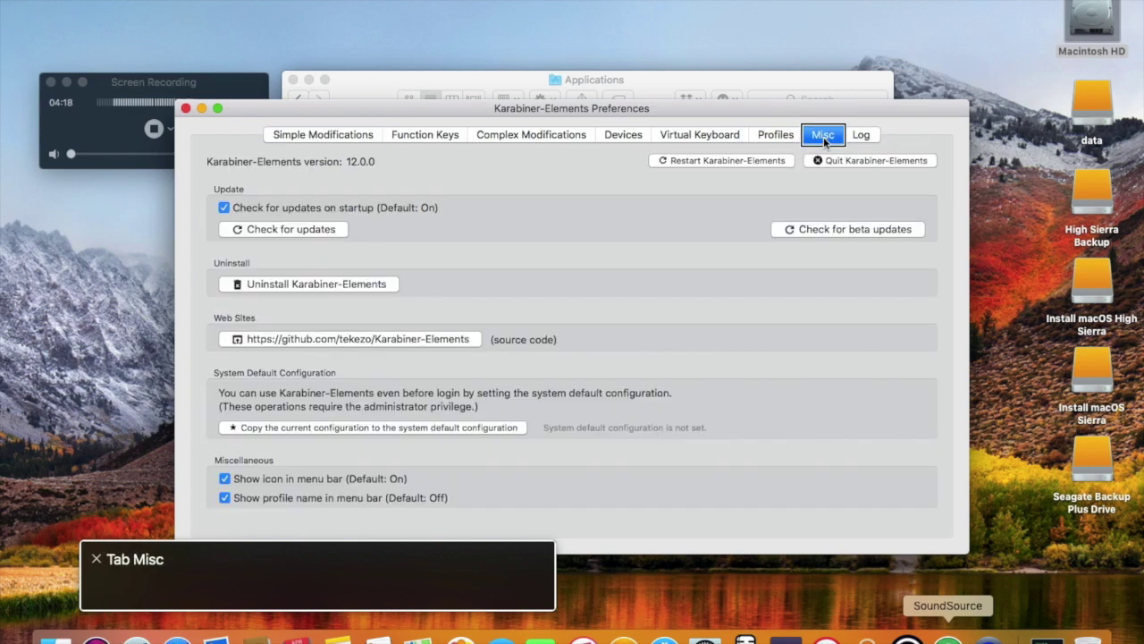
# Review the Misc page items and run Check for updates.
pyautogui.hotkey('ctrl', 'alt', 'Right')
pyautogui.hotkey('ctrl', 'alt', 'Right')
pyautogui.hotkey('ctrl', 'alt', 'Right')
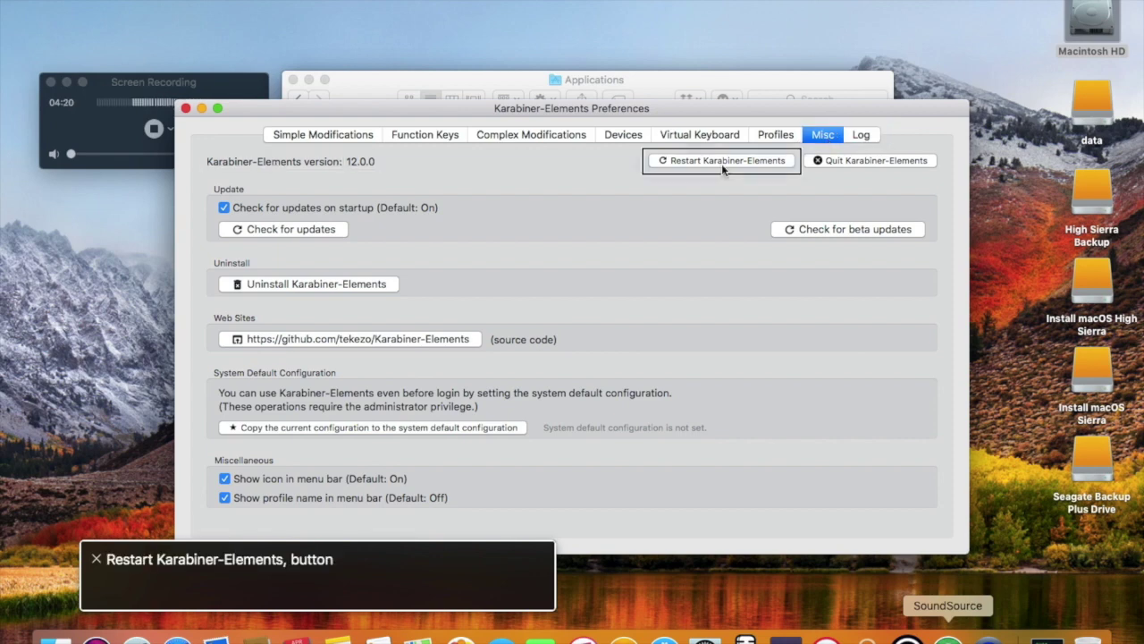
pyautogui.hotkey('ctrl', 'alt', 'Right')
pyautogui.hotkey('ctrl', 'alt', 'Right')
pyautogui.hotkey('ctrl', 'alt', 'Right')
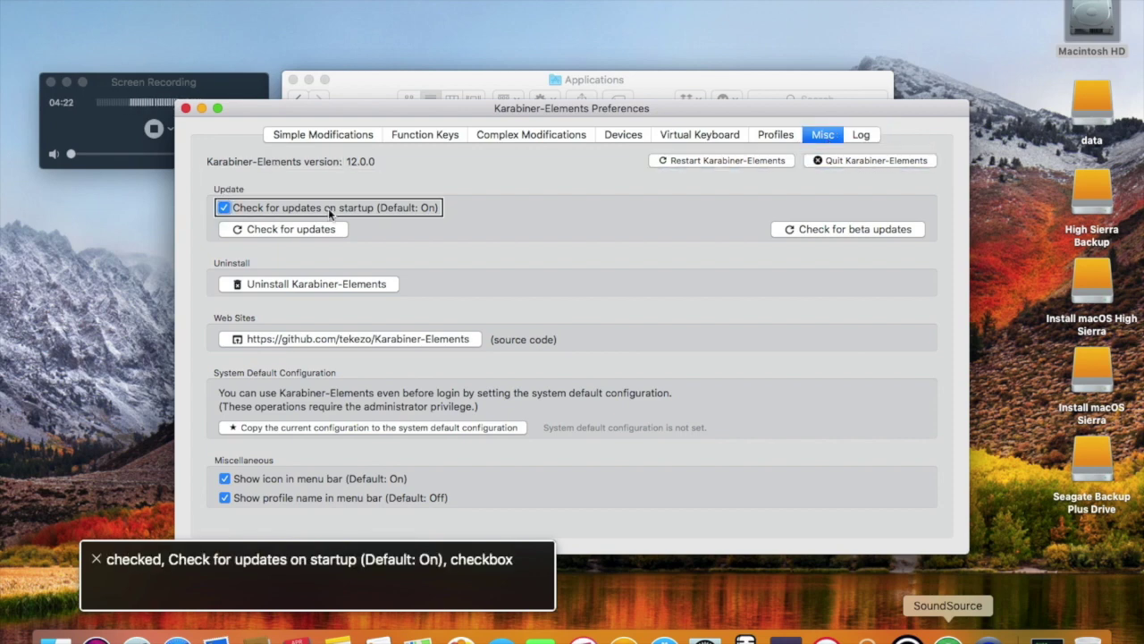
pyautogui.hotkey('ctrl', 'alt', 'Right')
pyautogui.hotkey('ctrl', 'alt', 'space')
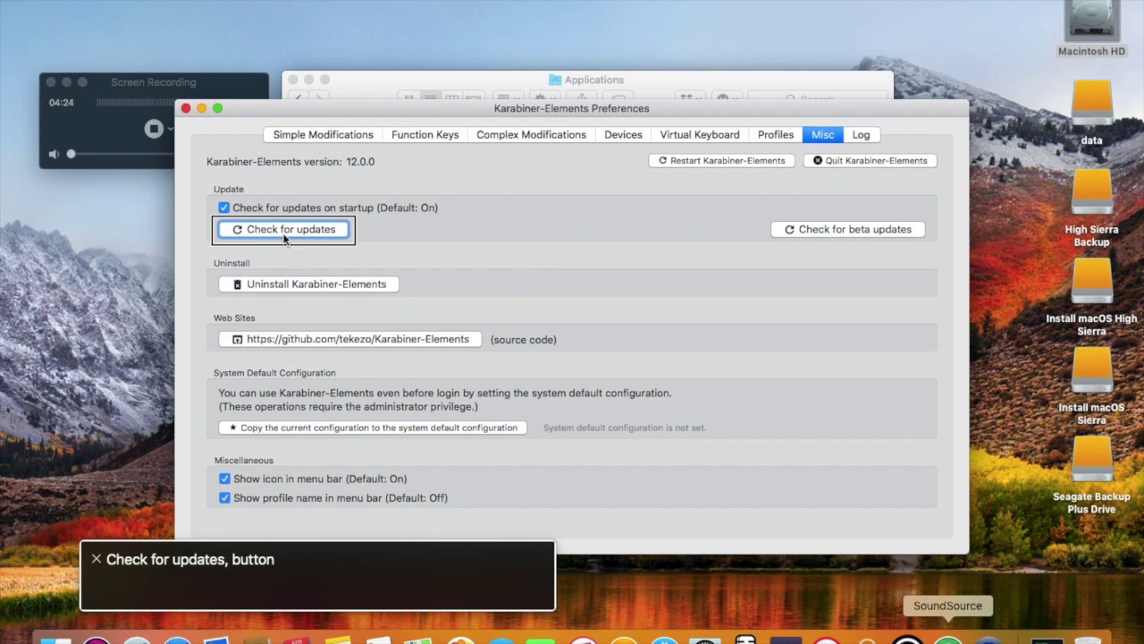
pyautogui.hotkey('ctrl', 'alt', 'Right')
pyautogui.hotkey('ctrl', 'alt', 'Right')
pyautogui.hotkey('ctrl', 'alt', 'Right')
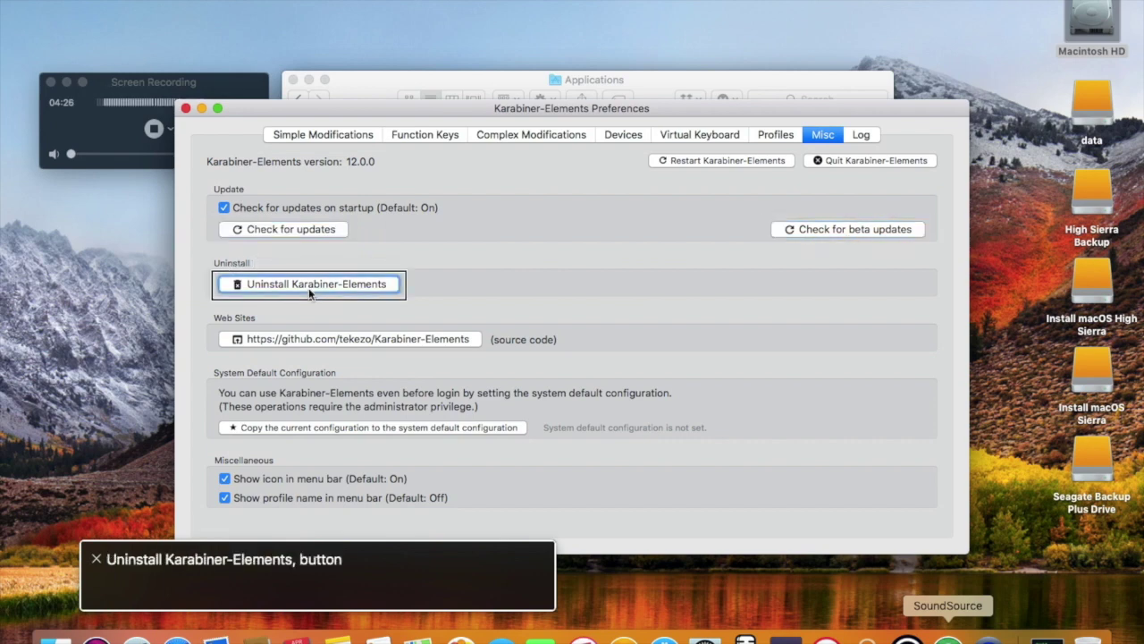
pyautogui.hotkey('ctrl', 'alt', 'Right')
pyautogui.hotkey('ctrl', 'alt', 'Right')
pyautogui.hotkey('ctrl', 'alt', 'Right')
pyautogui.hotkey('ctrl', 'alt', 'Right')
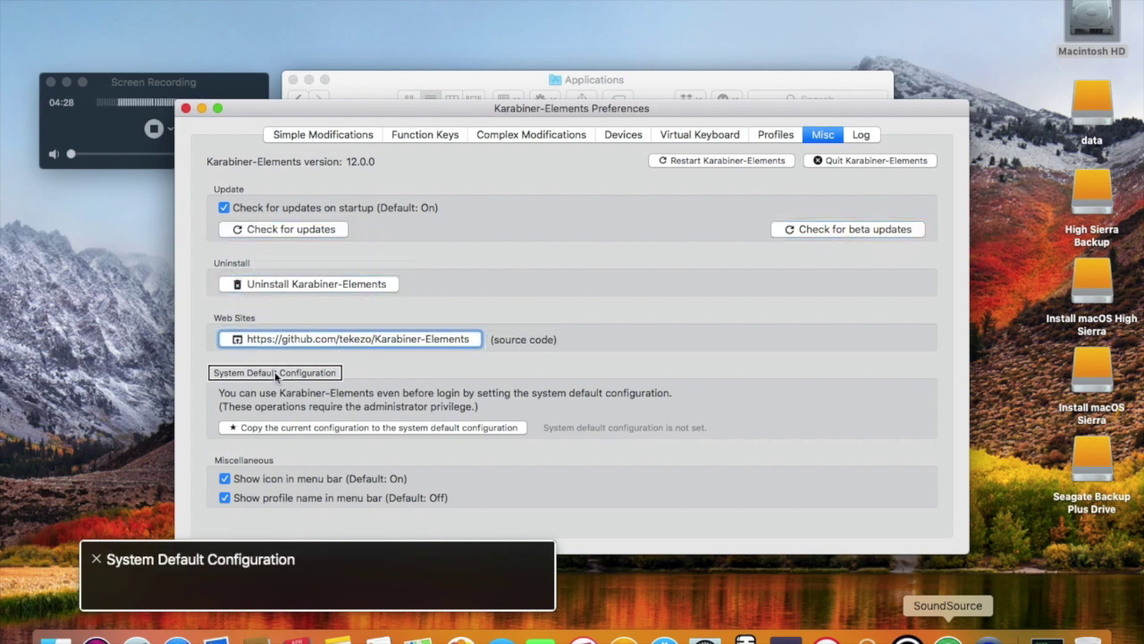
pyautogui.hotkey('ctrl', 'alt', 'Right')
pyautogui.hotkey('ctrl', 'alt', 'Right')
pyautogui.hotkey('ctrl', 'alt', 'Right')
pyautogui.hotkey('ctrl', 'alt', 'Right')
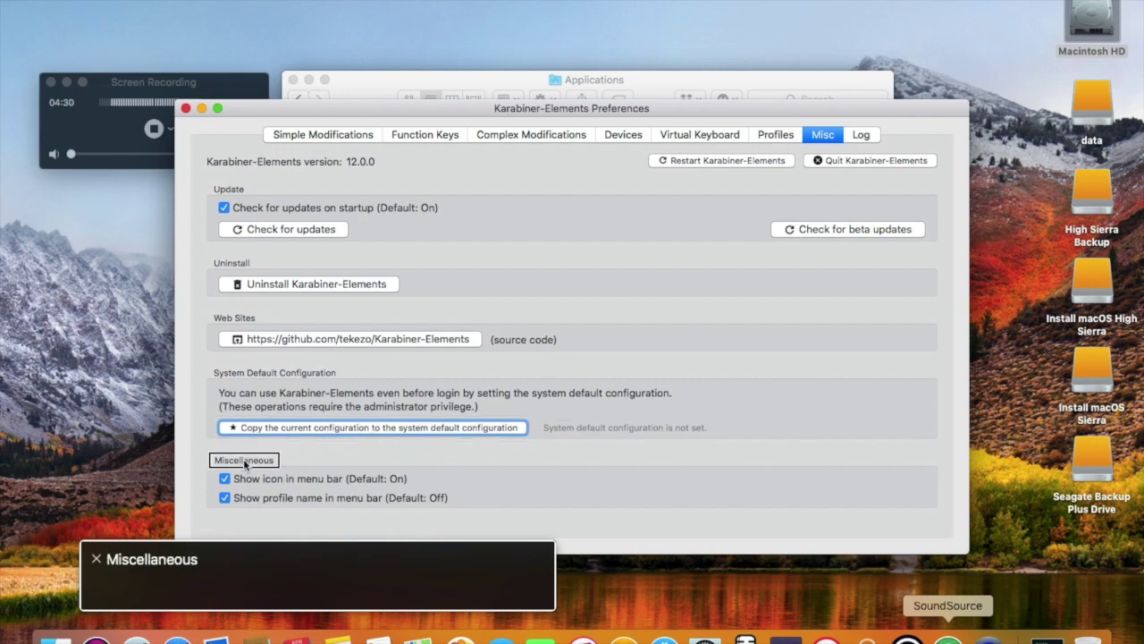
pyautogui.hotkey('ctrl', 'alt', 'Right')
pyautogui.hotkey('ctrl', 'alt', 'Right')
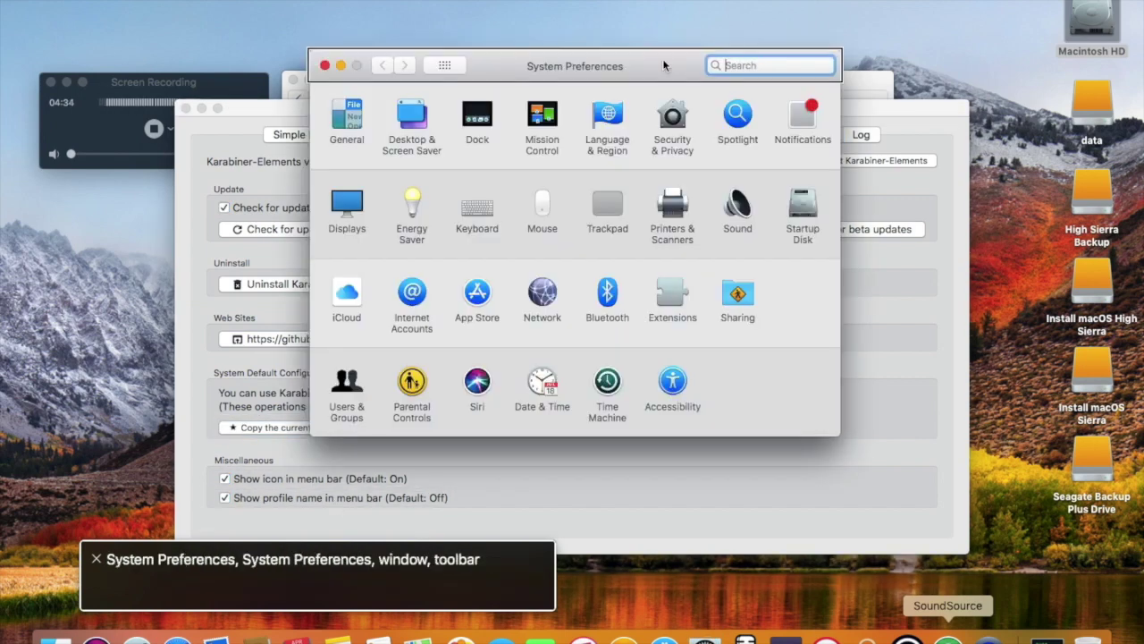
# In Keyboard Modifier Keys, set Caps Lock to No Action, including for Das Keyboard, and confirm.
pyautogui.click(479, 223)
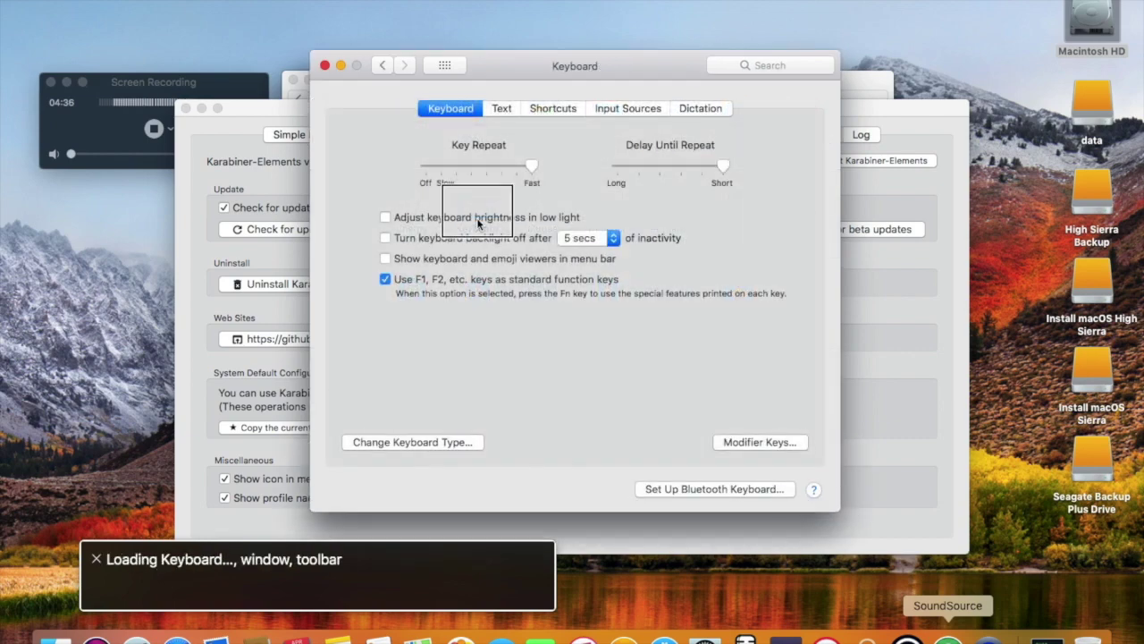
pyautogui.click(760, 447)
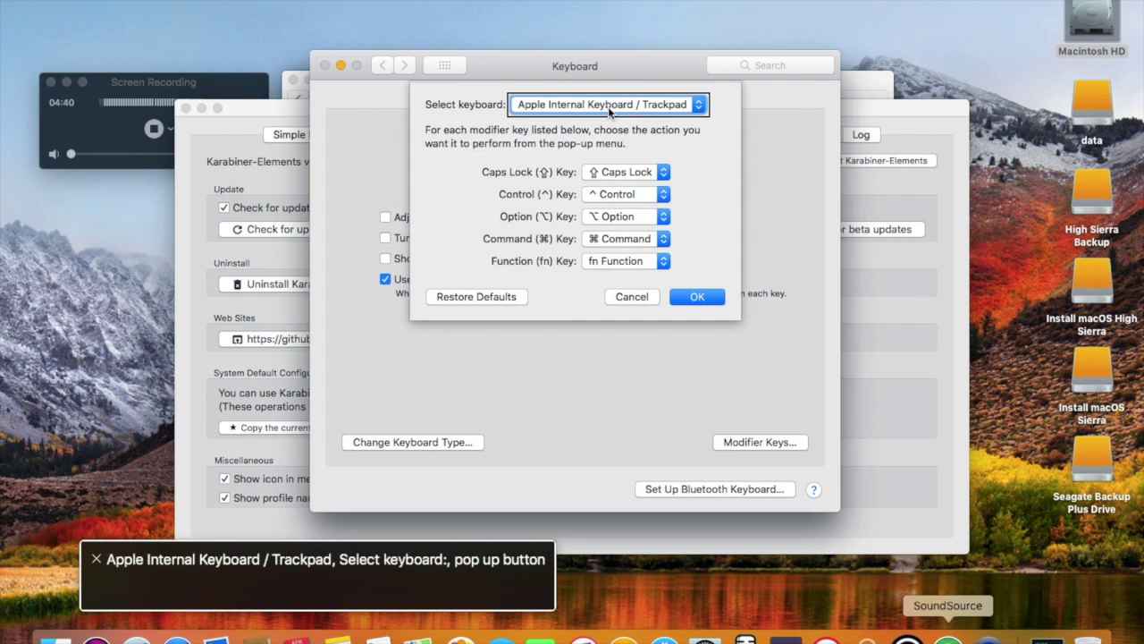
pyautogui.click(620, 173)
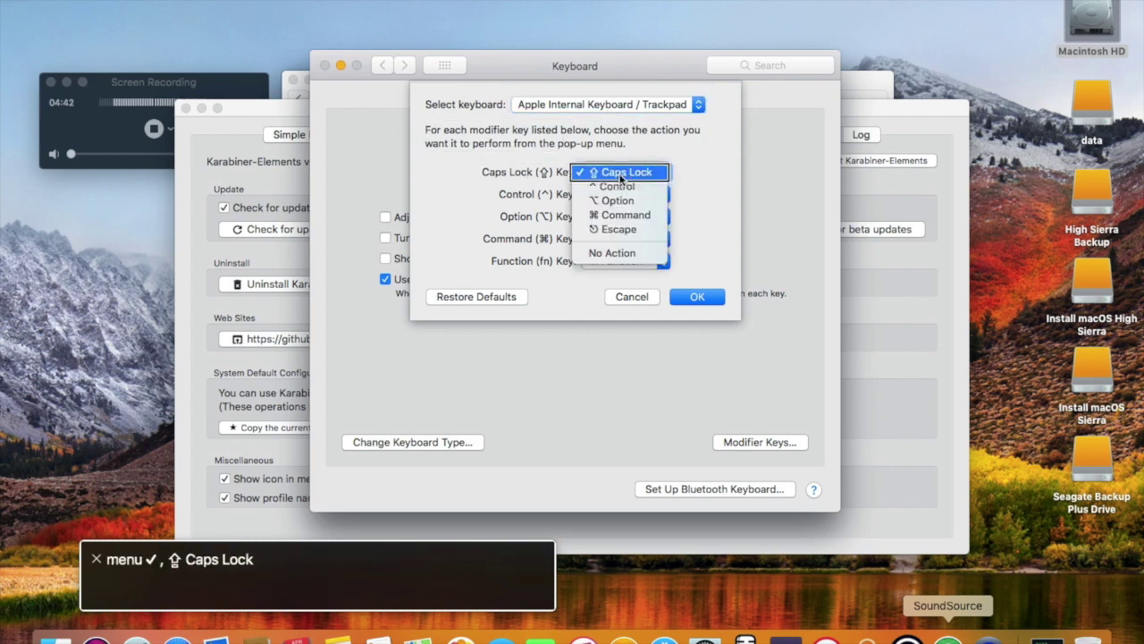
pyautogui.click(612, 253)
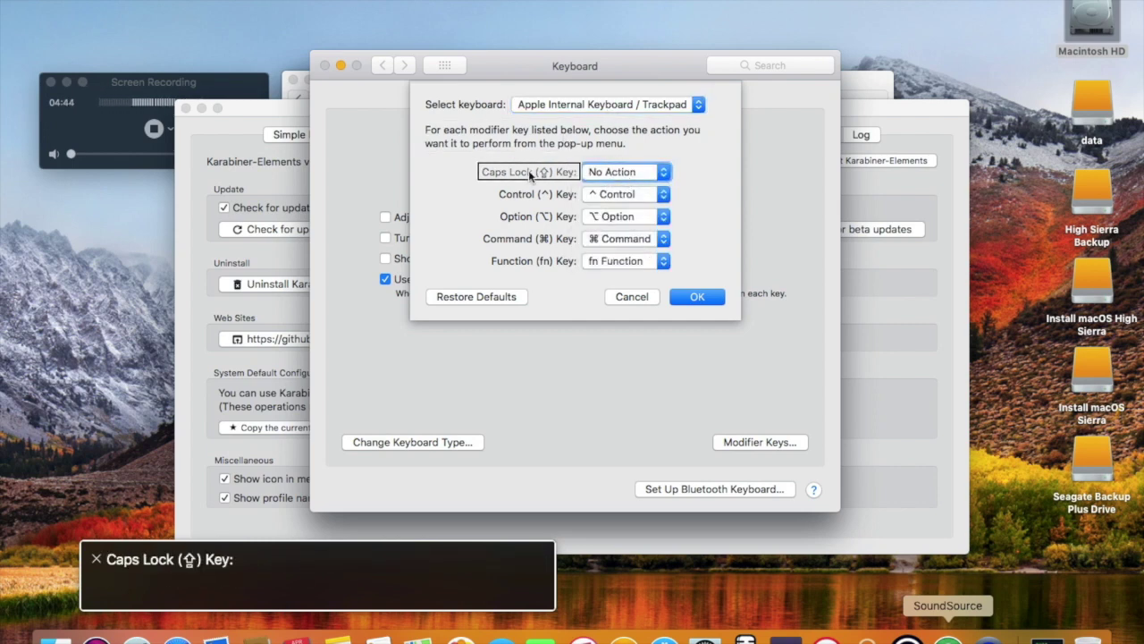
pyautogui.click(607, 107)
pyautogui.press('Down')
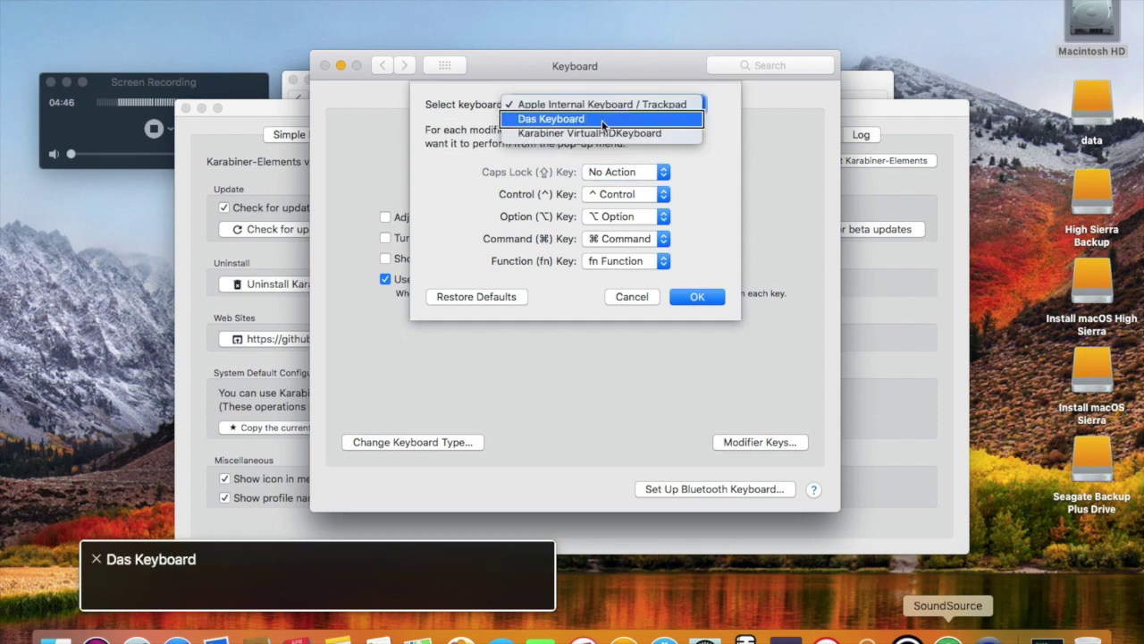
pyautogui.press('Return')
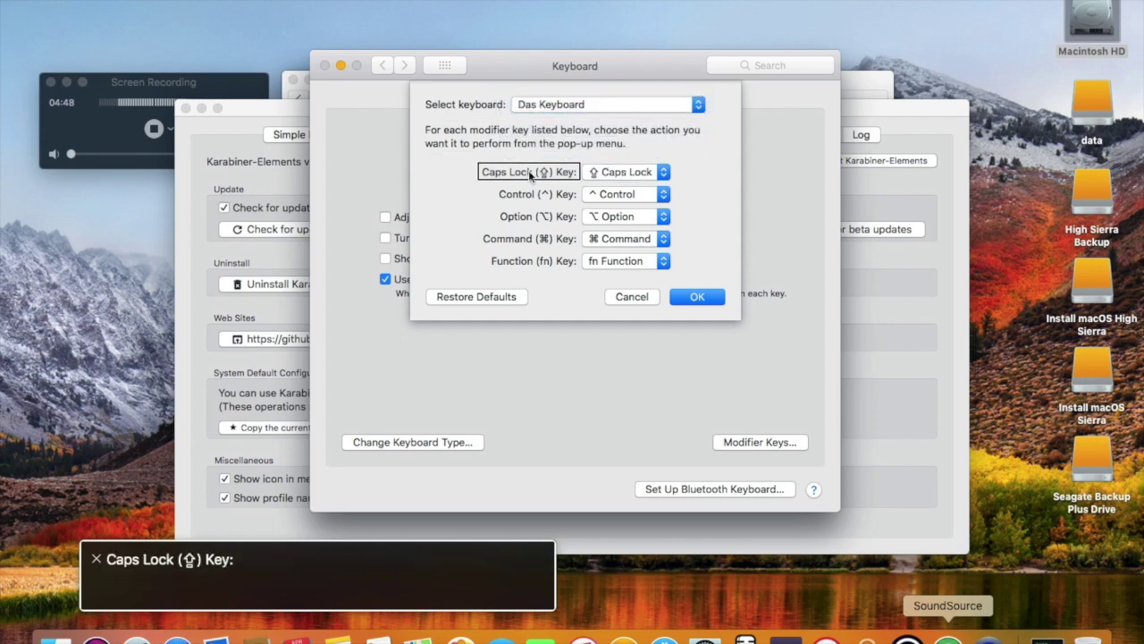
pyautogui.click(621, 174)
pyautogui.click(618, 254)
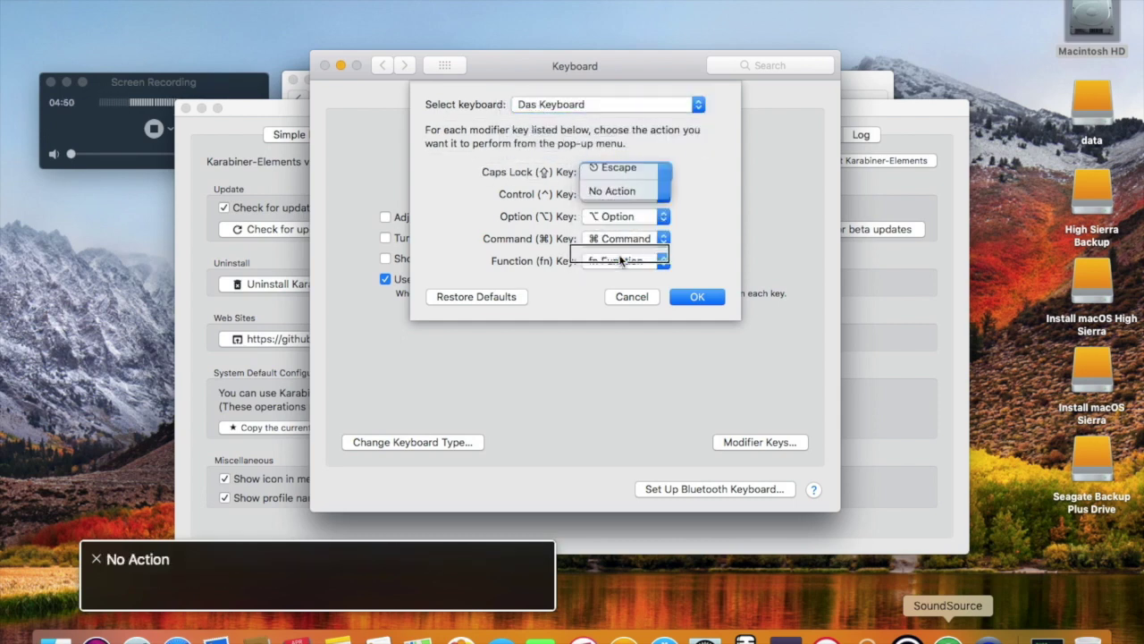
pyautogui.click(697, 300)
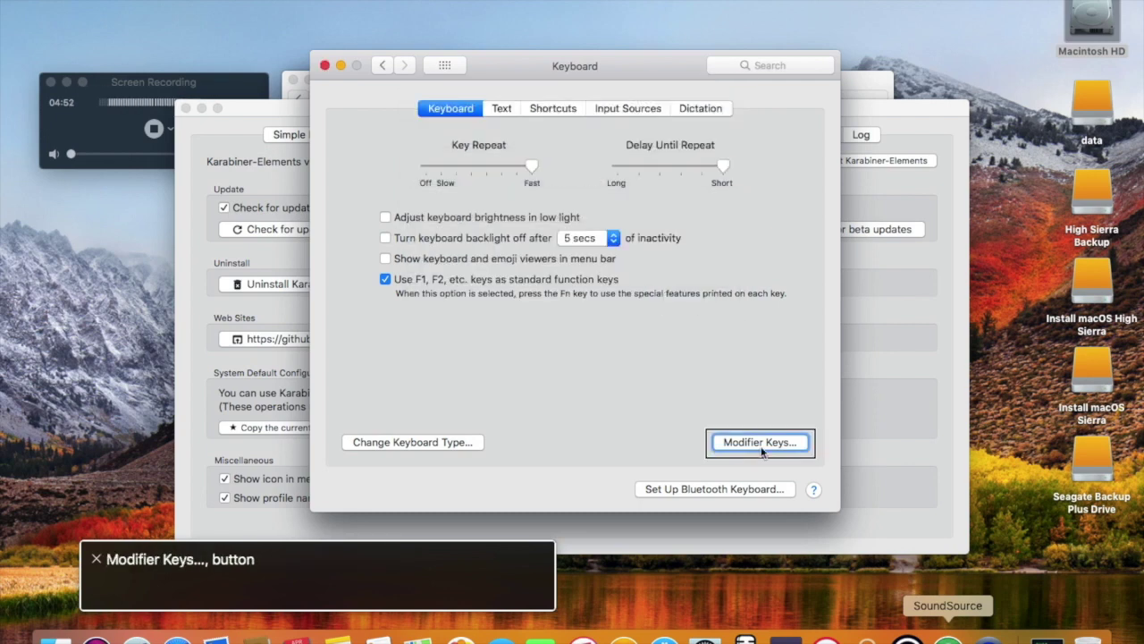
# Test Caps Lock, then confirm Modifier Keys for the Apple Internal Keyboard / Trackpad.
pyautogui.press('capslock')
pyautogui.press('capslock')
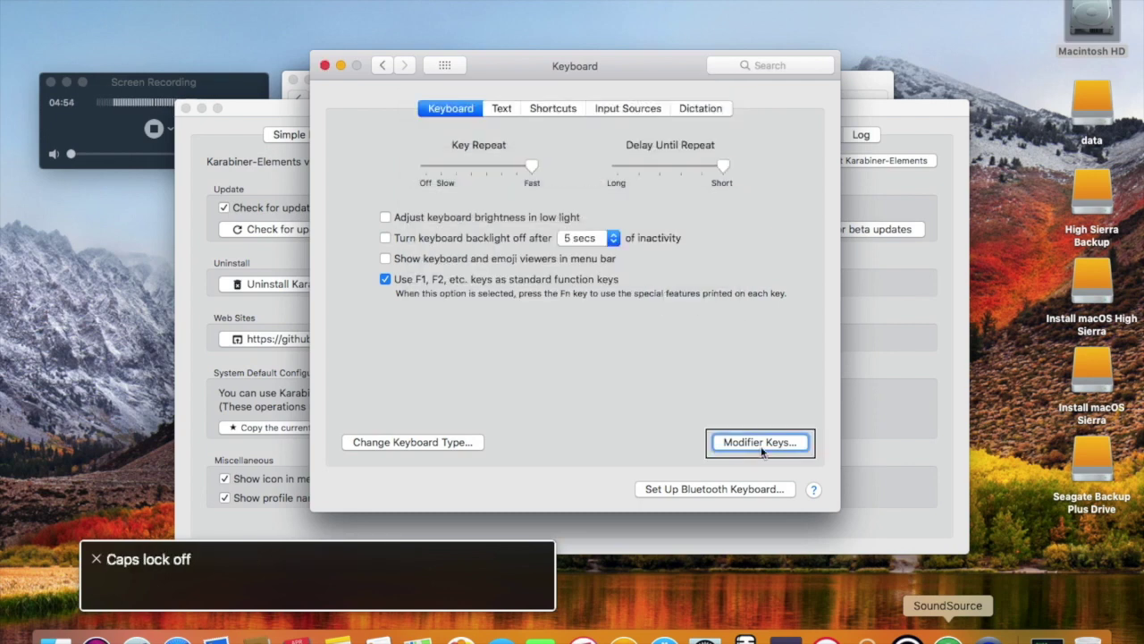
pyautogui.press('Tab')
pyautogui.hotkey('shift', 'Tab')
pyautogui.click(761, 444)
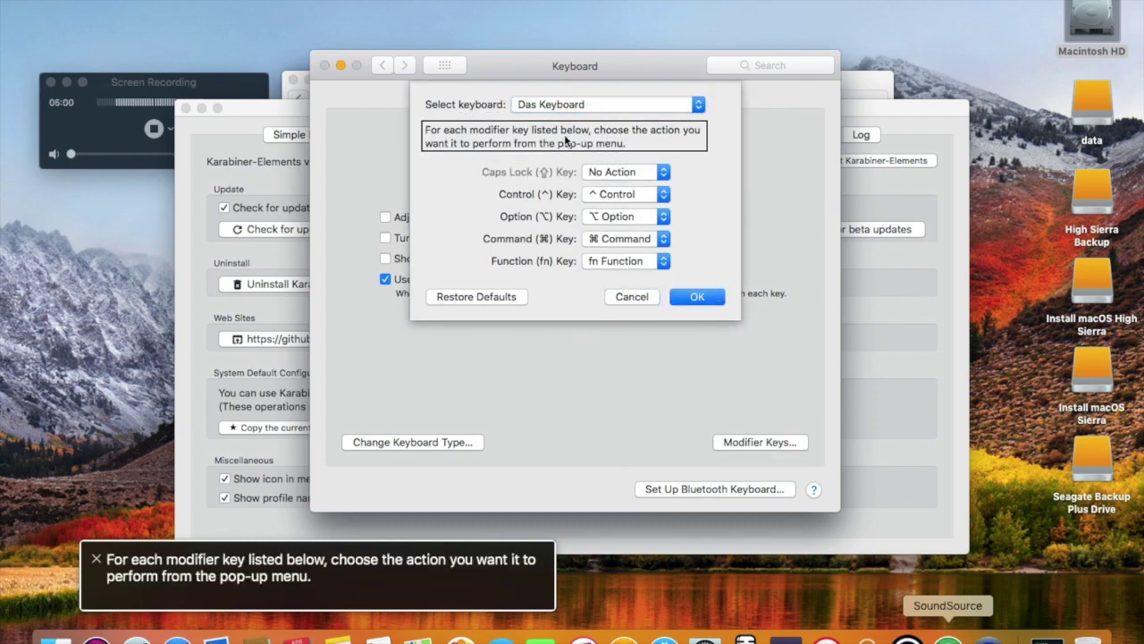
pyautogui.click(602, 106)
pyautogui.click(602, 92)
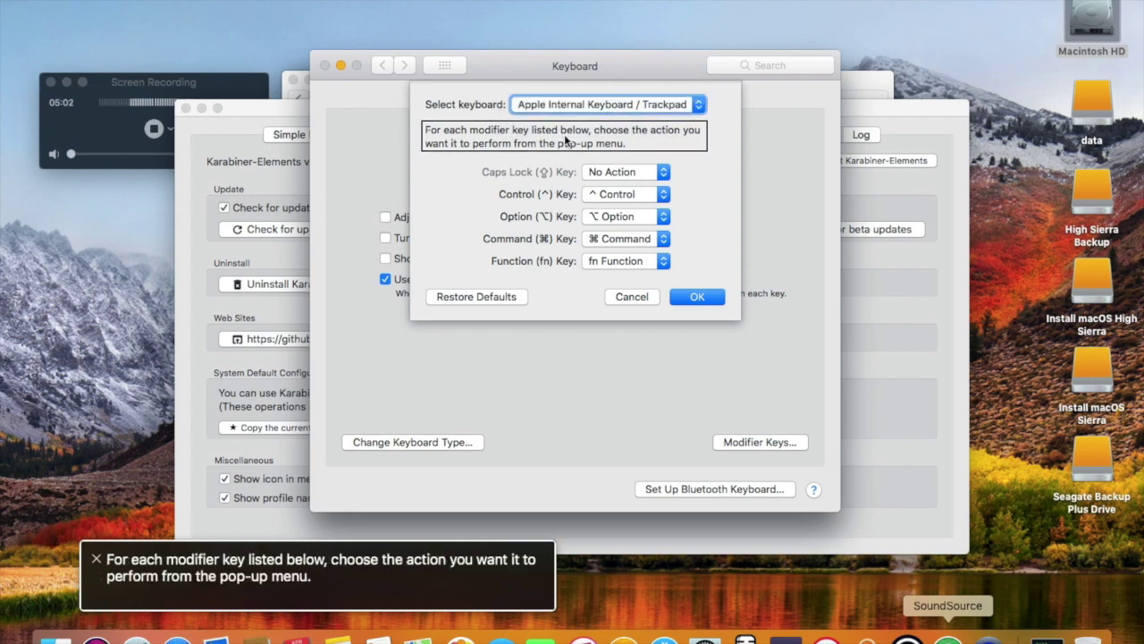
pyautogui.click(697, 297)
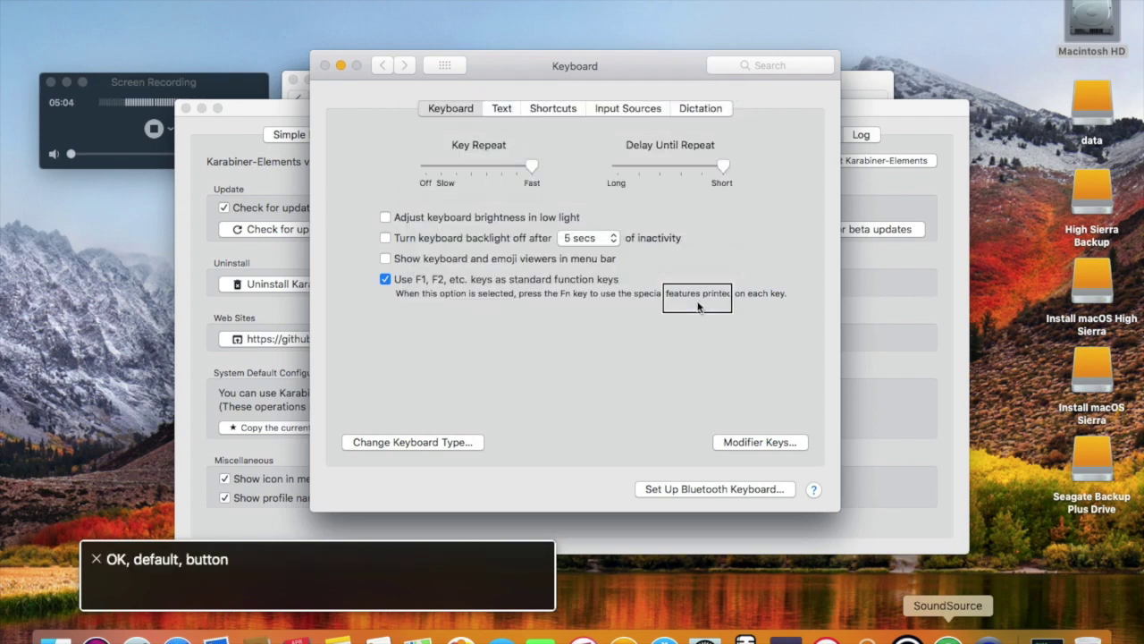
pyautogui.click(333, 498)
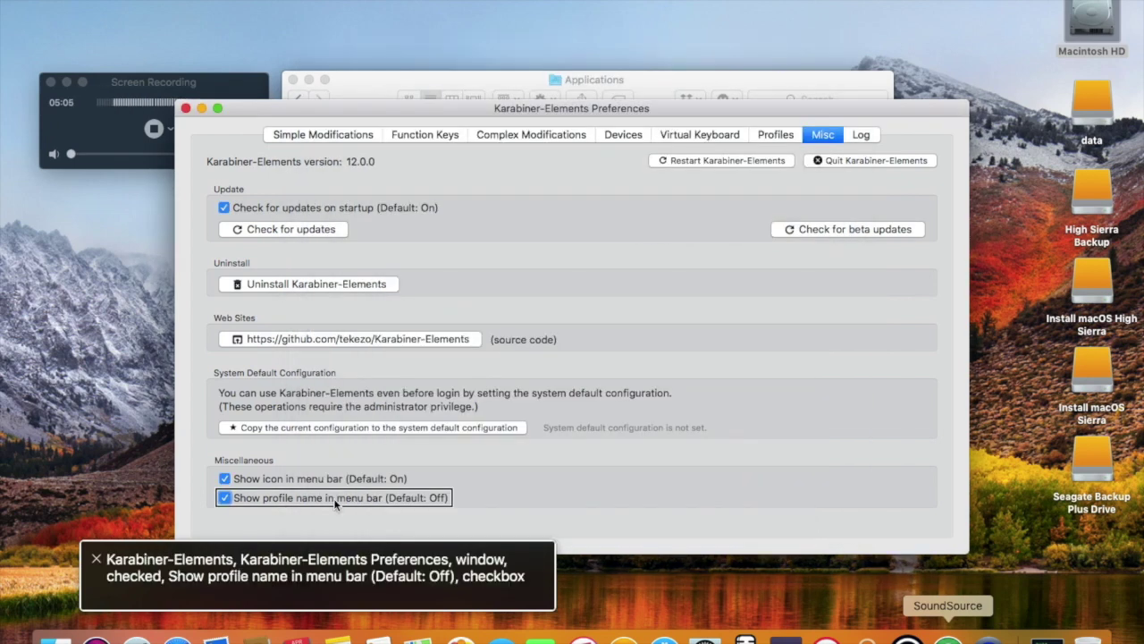
# Show Simple Modifications with Das Keyboard as the target device.
pyautogui.click(324, 137)
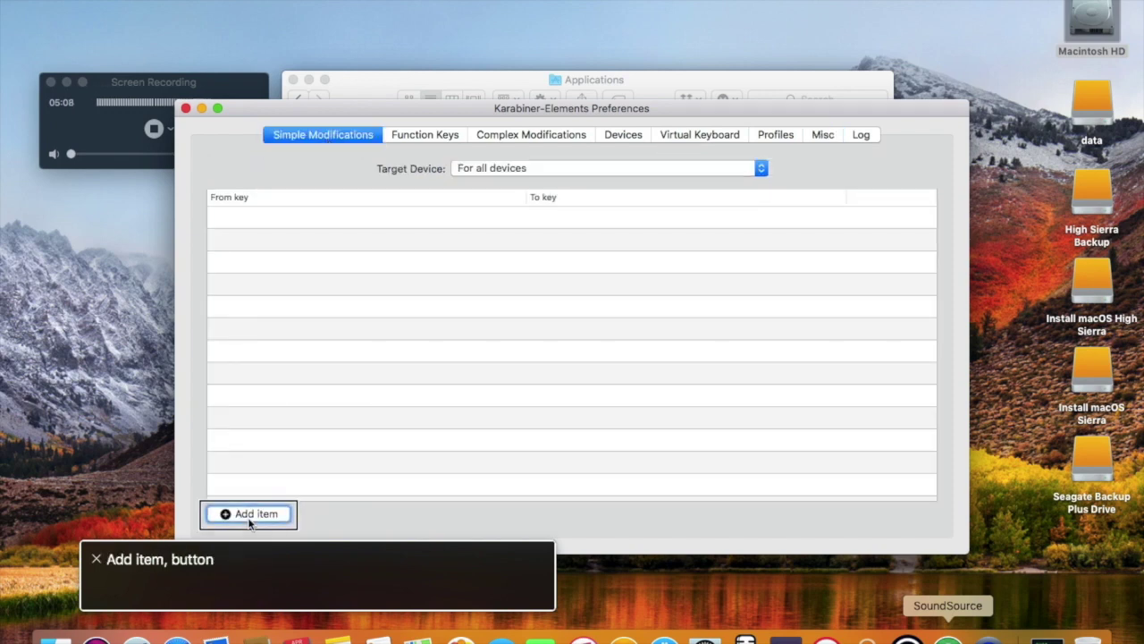
pyautogui.click(614, 170)
pyautogui.click(602, 212)
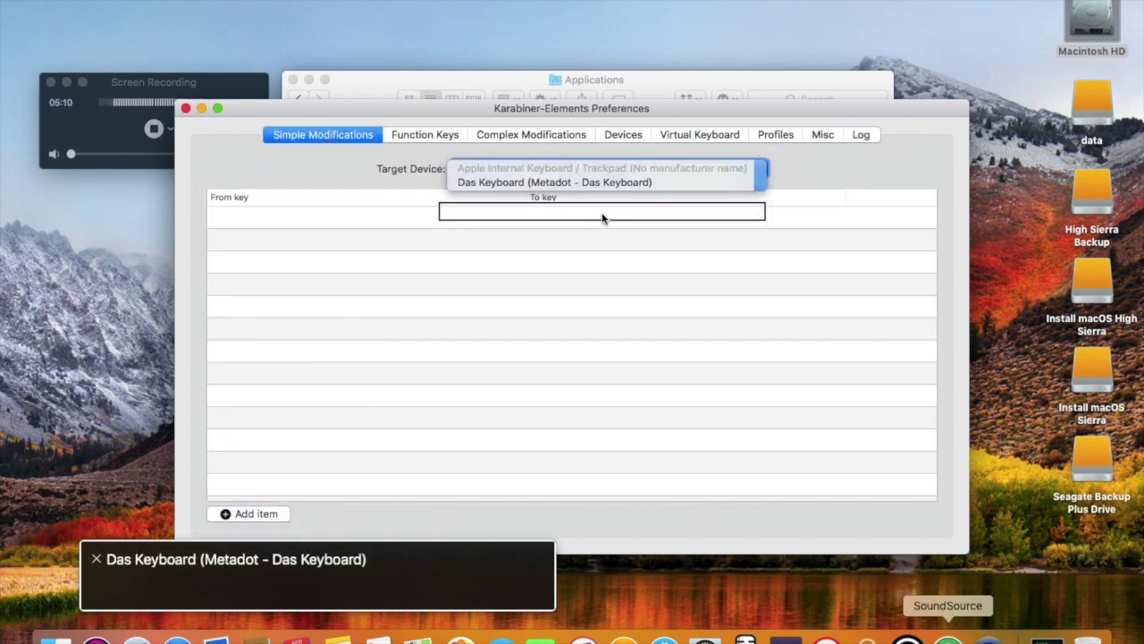
pyautogui.click(572, 403)
pyautogui.click(314, 219)
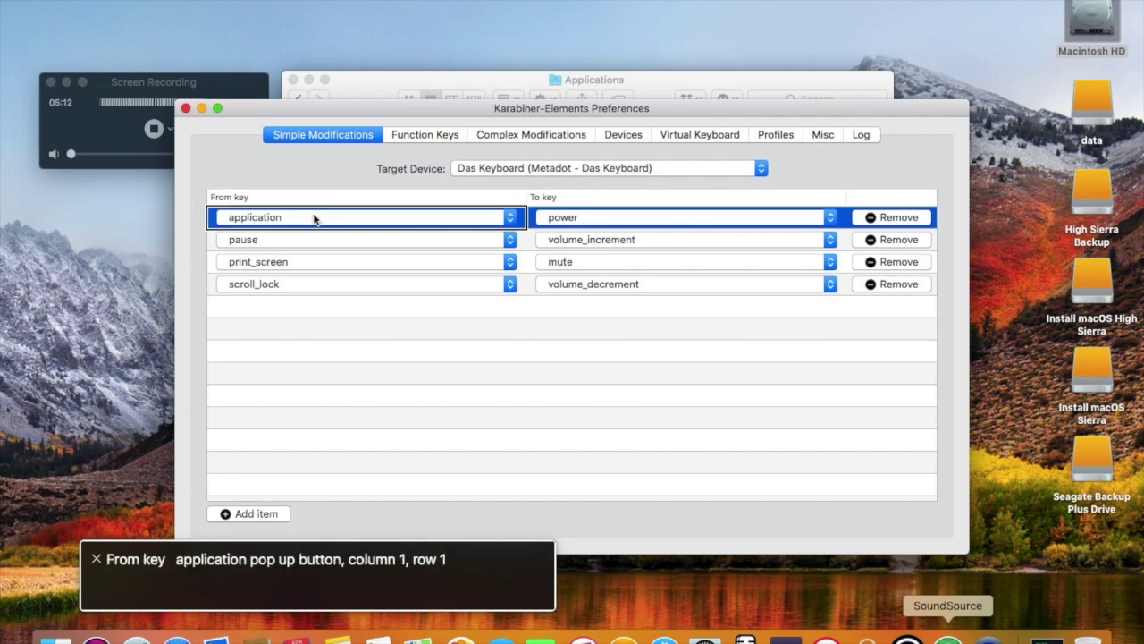
# Check the pause, print_screen and scroll_lock targets (volume_increment, mute, volume_decrement) and add a blank row.
pyautogui.press('Down')
pyautogui.press('Down')
pyautogui.press('Down')
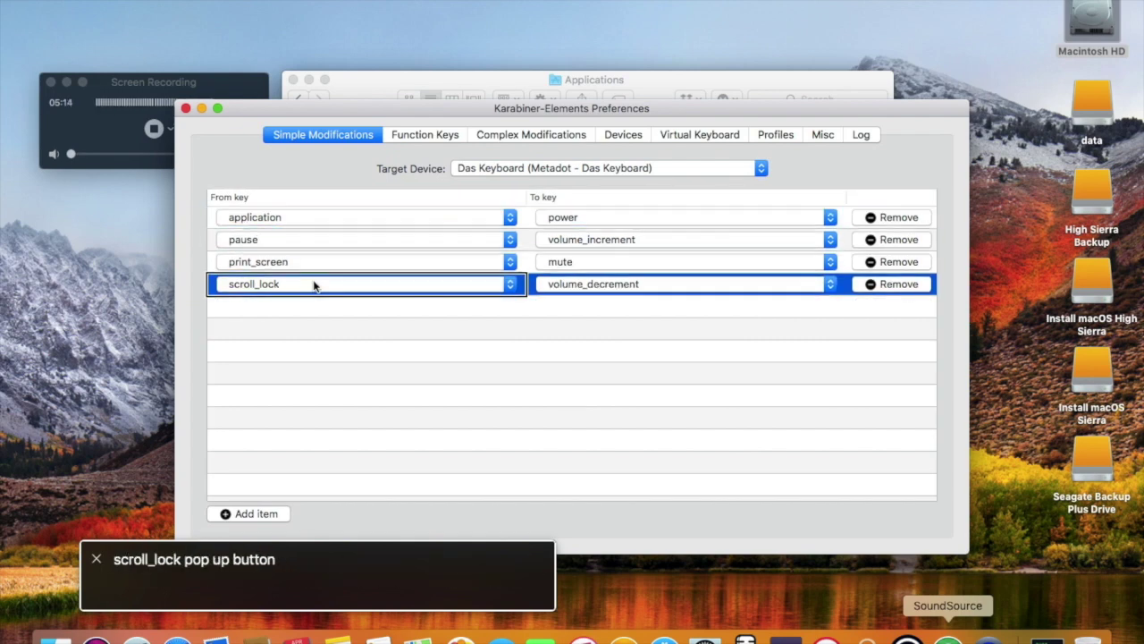
pyautogui.press('Up')
pyautogui.press('Up')
pyautogui.press('Up')
pyautogui.press('Down')
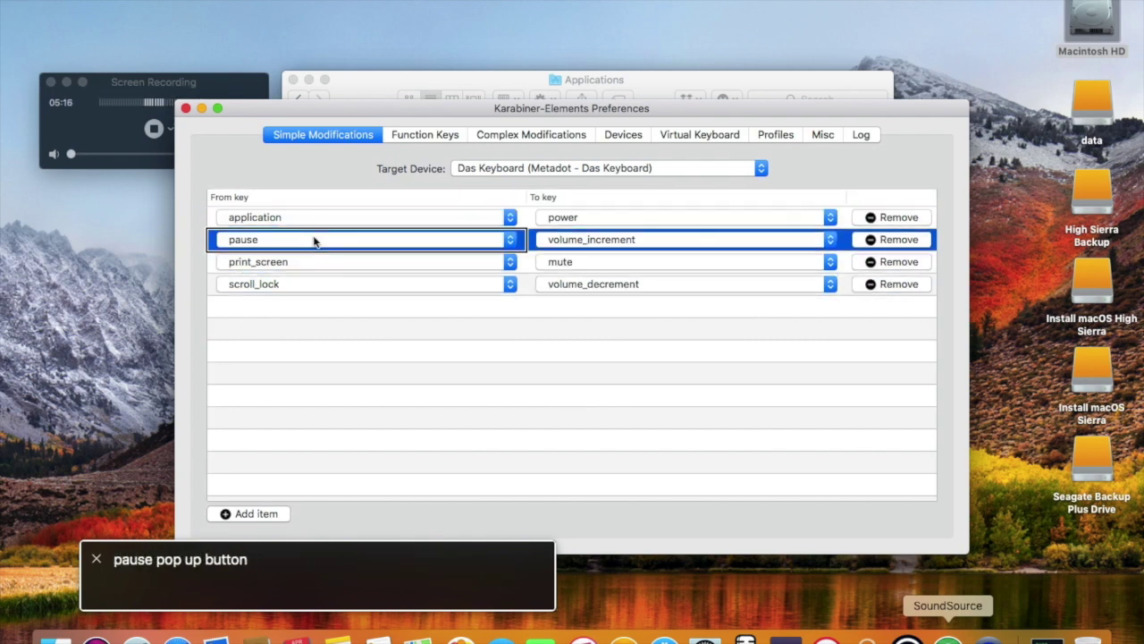
pyautogui.press('Down')
pyautogui.press('Down')
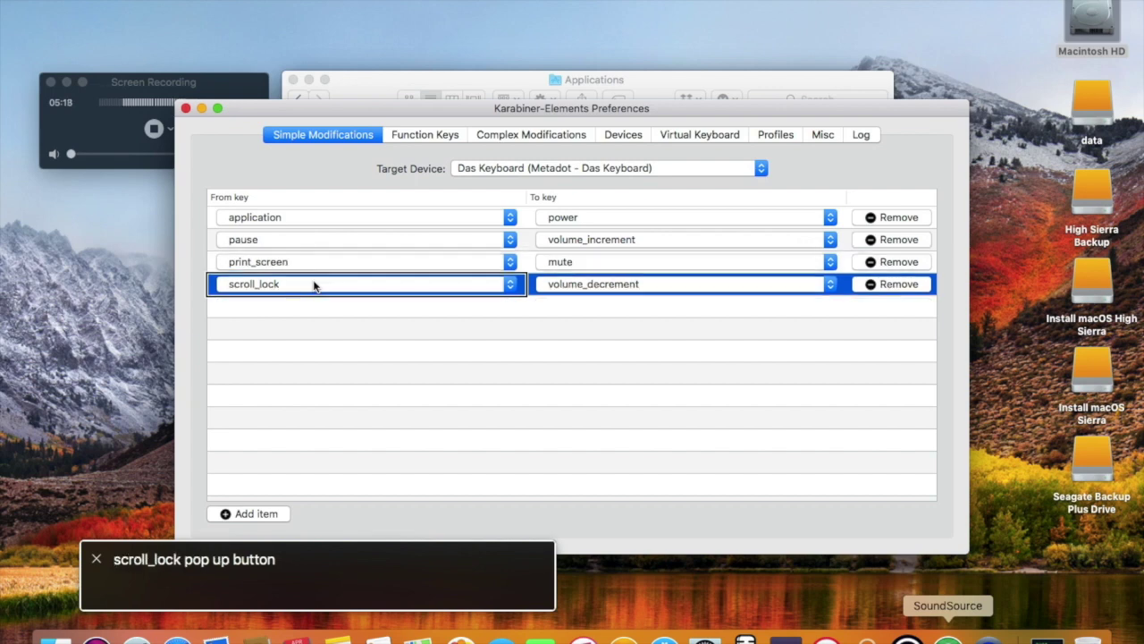
pyautogui.press('Up')
pyautogui.press('Up')
pyautogui.press('Up')
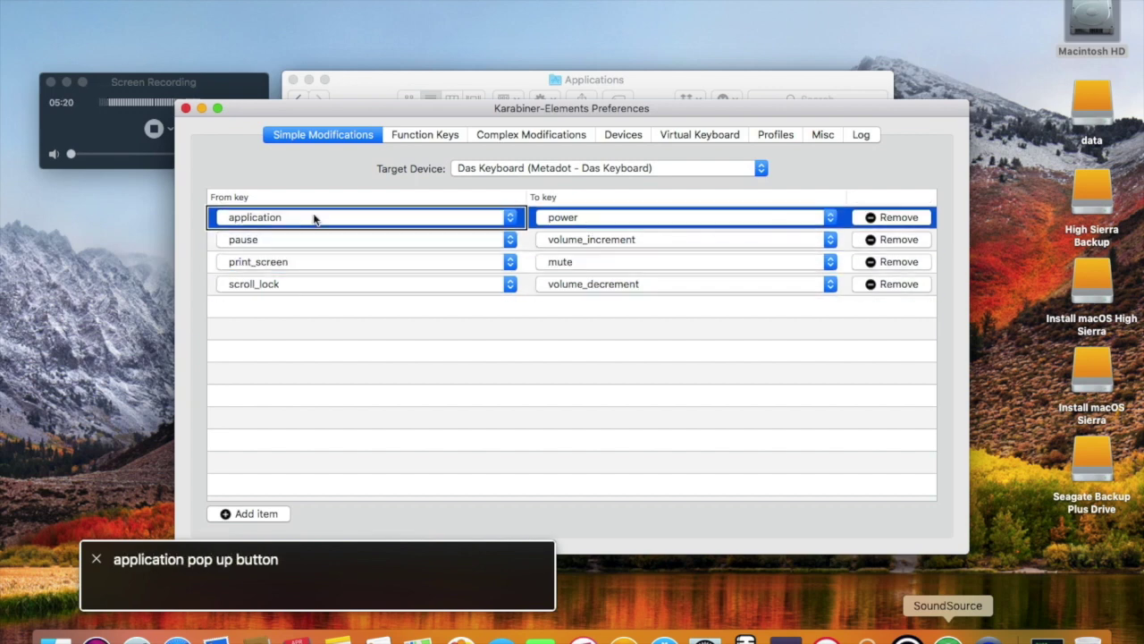
pyautogui.press('Down')
pyautogui.press('Tab')
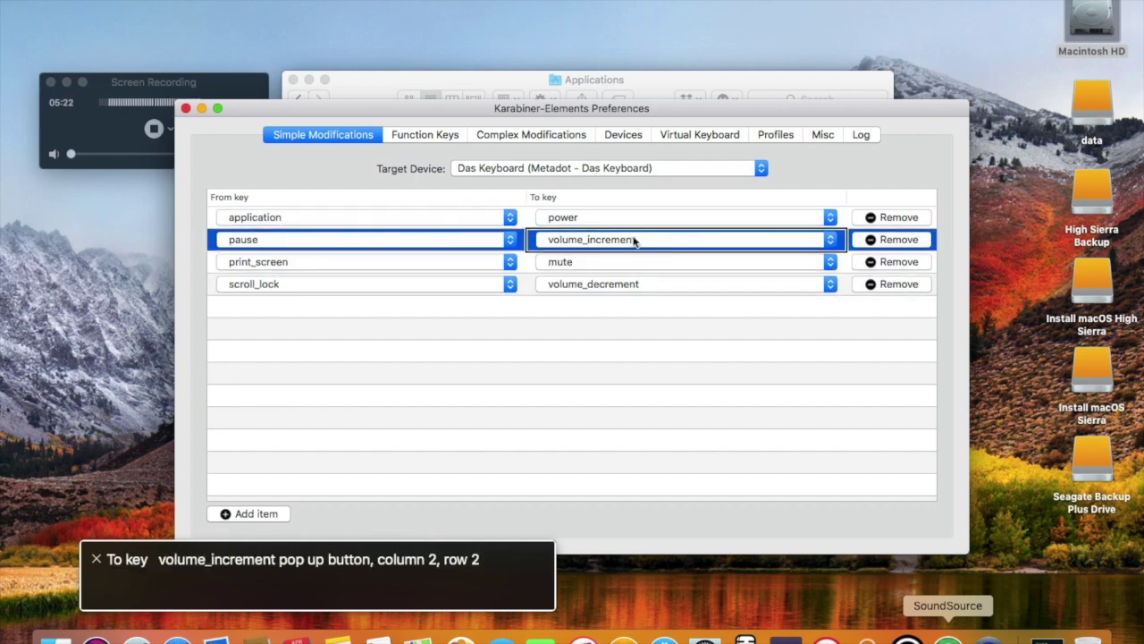
pyautogui.press('Down')
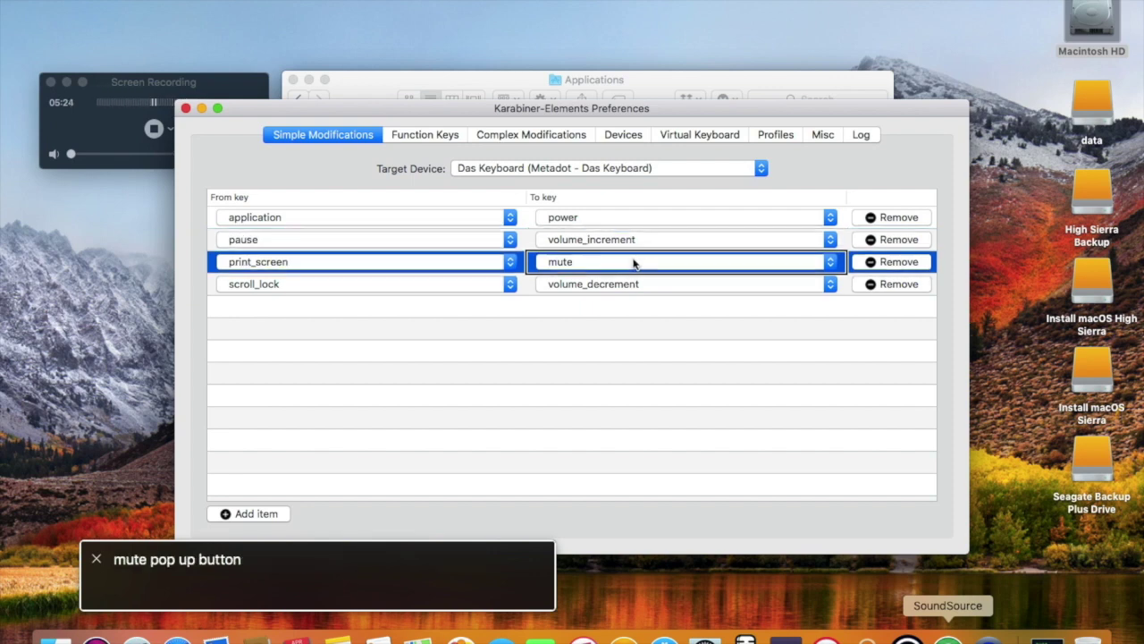
pyautogui.hotkey('shift', 'Tab')
pyautogui.press('Down')
pyautogui.press('Tab')
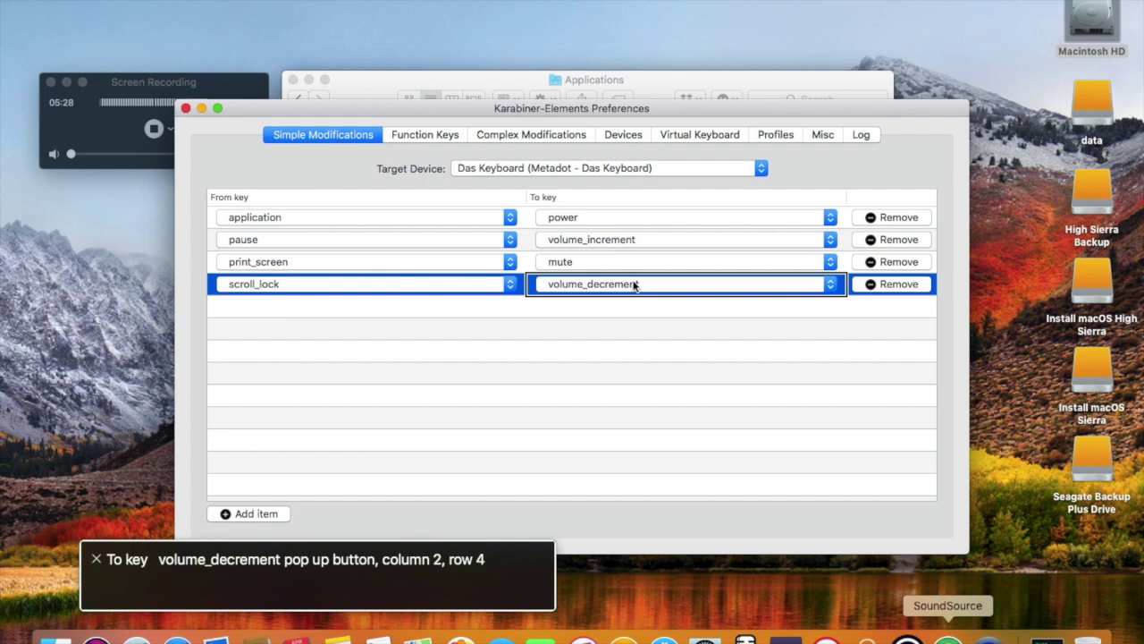
pyautogui.hotkey('shift', 'Tab')
pyautogui.press('Up')
pyautogui.press('Up')
pyautogui.press('Up')
pyautogui.press('Tab')
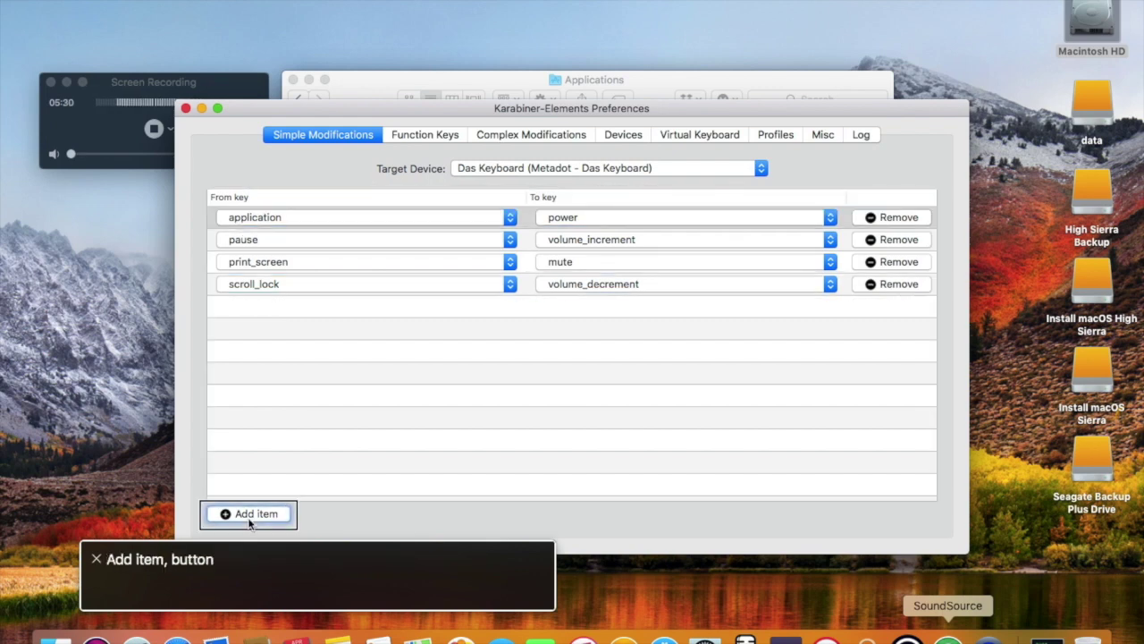
pyautogui.hotkey('ctrl', 'alt', 'space')
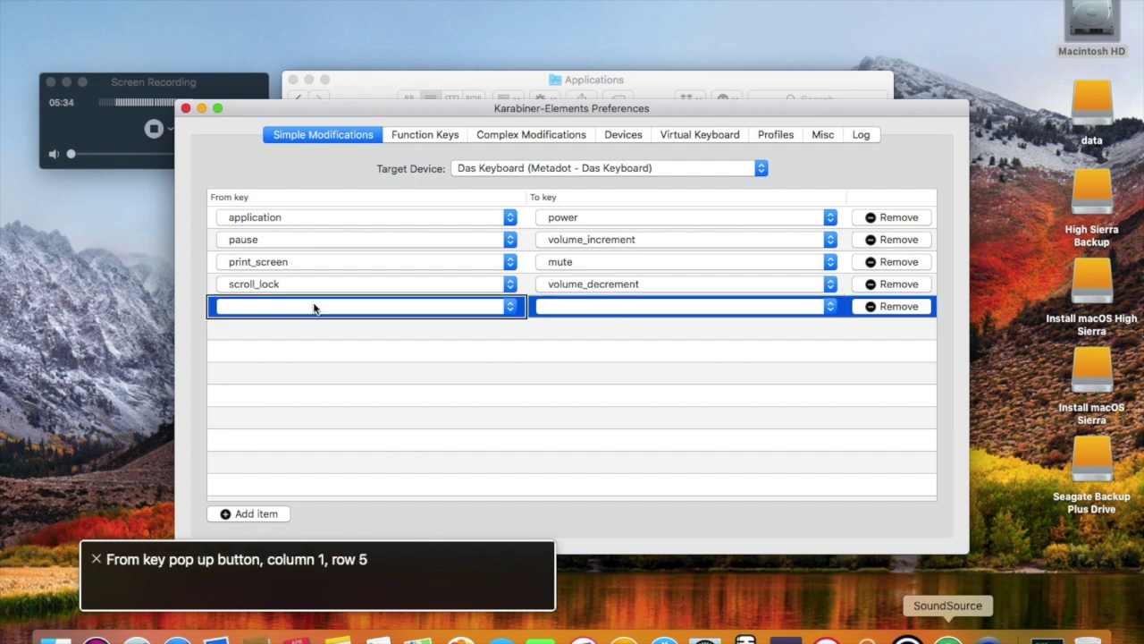
# Map caps_lock to insert in the new fifth Das Keyboard row.
pyautogui.hotkey('ctrl', 'alt', 'space')
pyautogui.press('c')
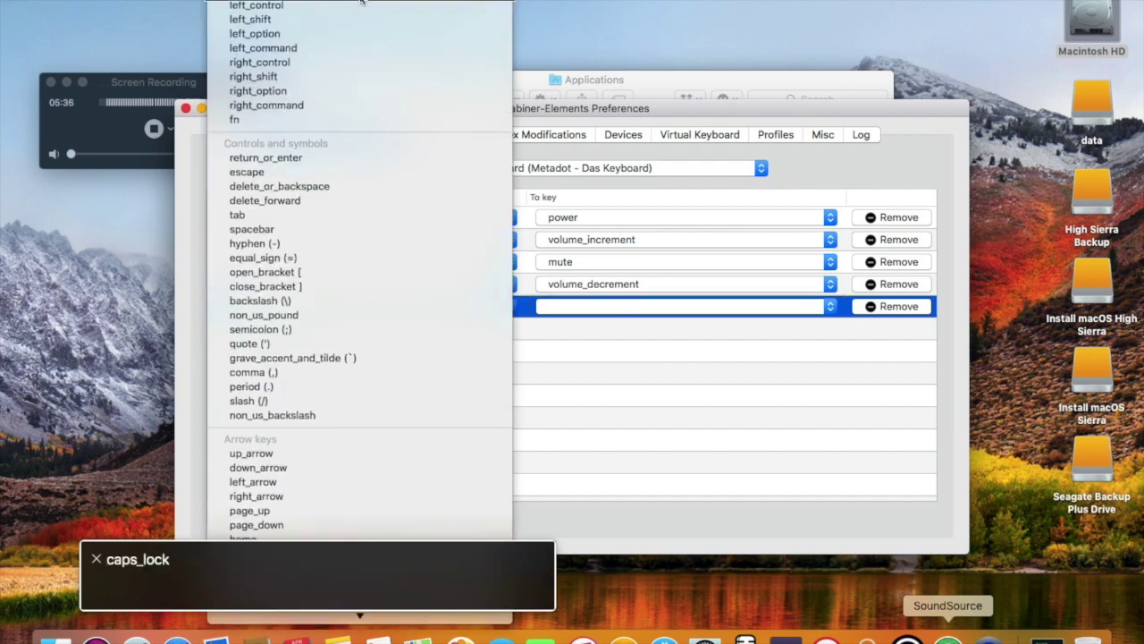
pyautogui.press('Return')
pyautogui.hotkey('ctrl', 'alt', 'Right')
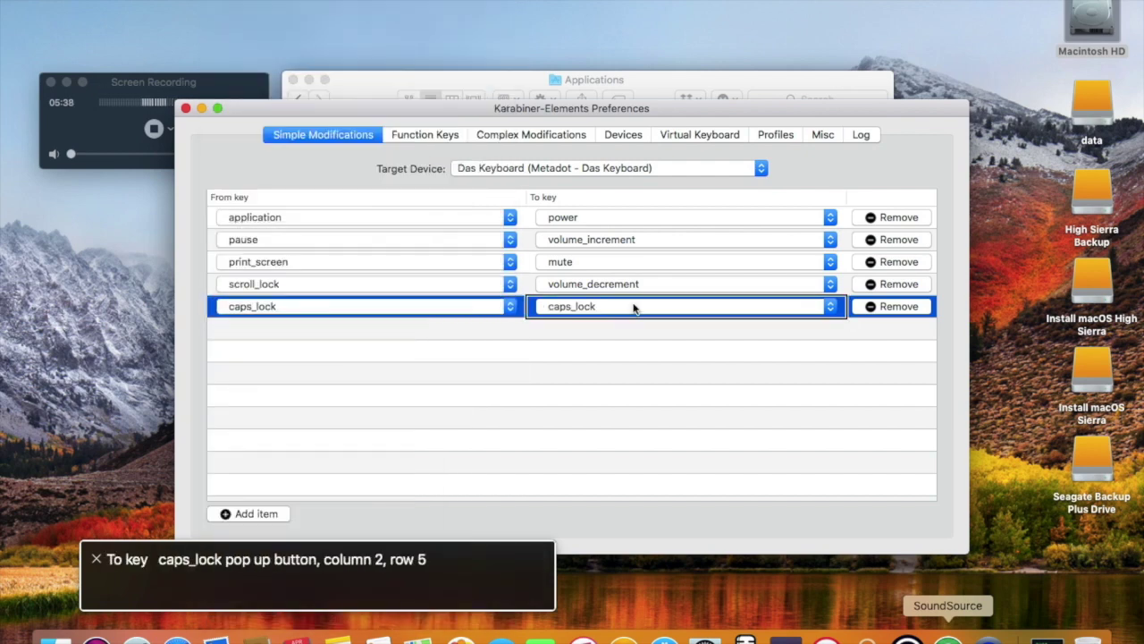
pyautogui.hotkey('ctrl', 'alt', 'space')
pyautogui.press('i')
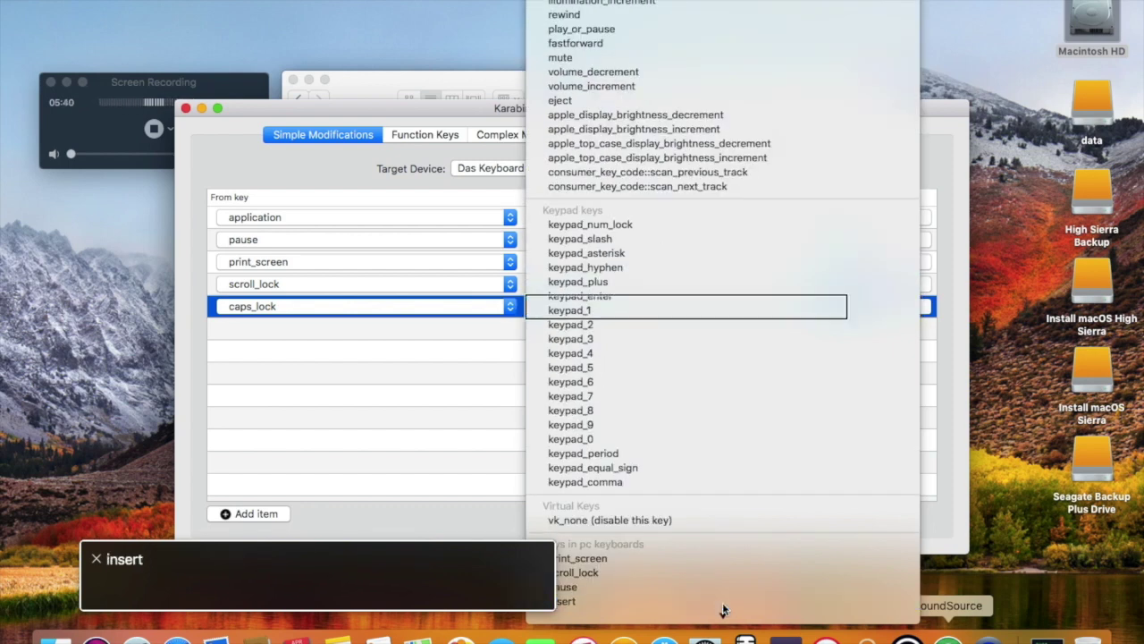
pyautogui.press('Return')
# Step across the new row's cells to confirm the caps_lock → insert mapping.
pyautogui.hotkey('ctrl', 'alt', 'Right')
pyautogui.hotkey('ctrl', 'alt', 'Left')
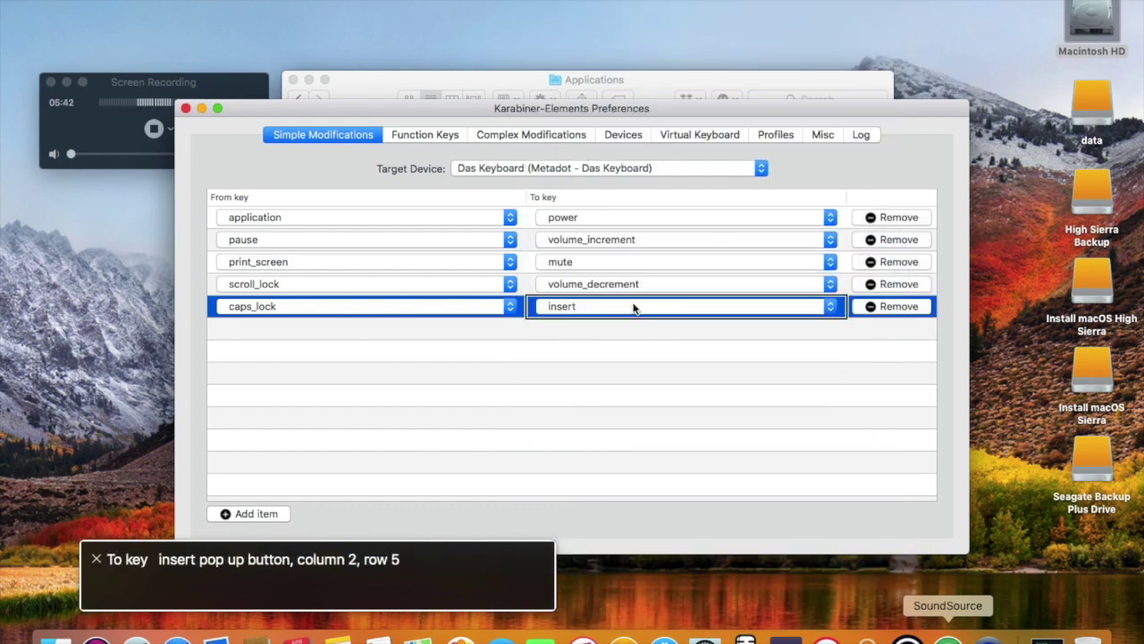
pyautogui.hotkey('ctrl', 'alt', 'Left')
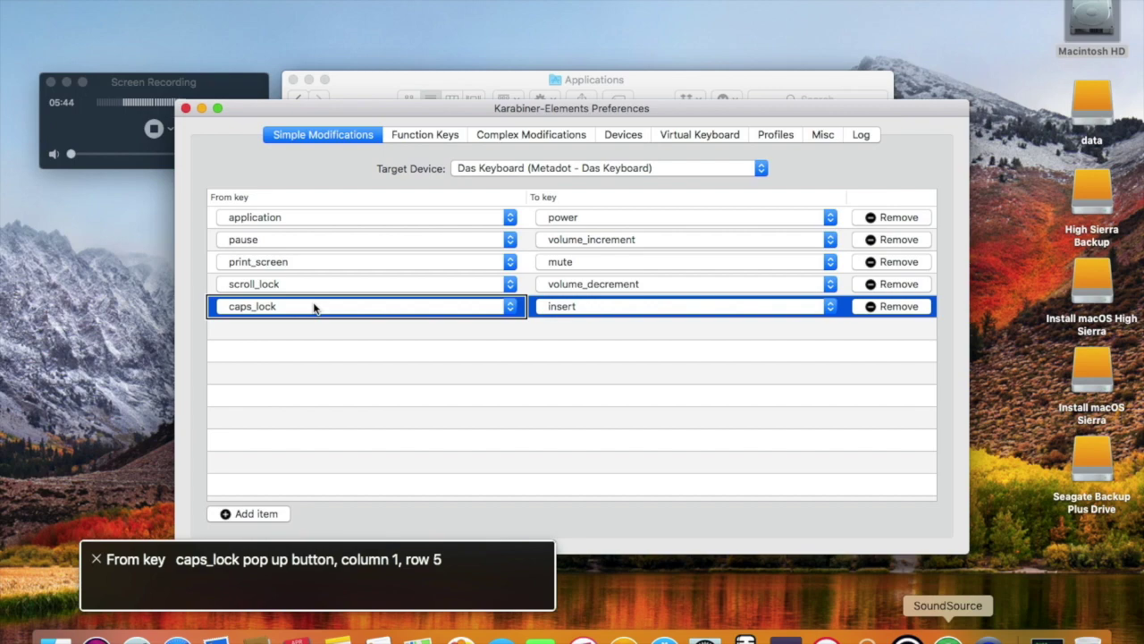
pyautogui.hotkey('ctrl', 'alt', 'Right')
pyautogui.hotkey('ctrl', 'alt', 'Right')
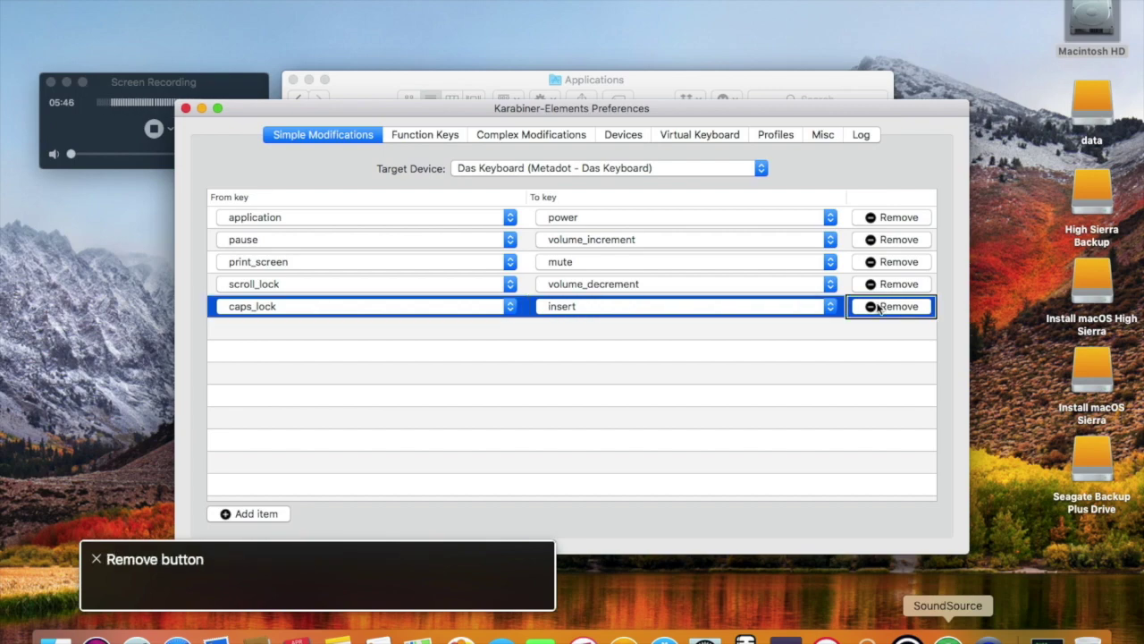
# Close the Karabiner and Finder windows, then test Caps Lock among the desktop volumes.
pyautogui.press('super+w')
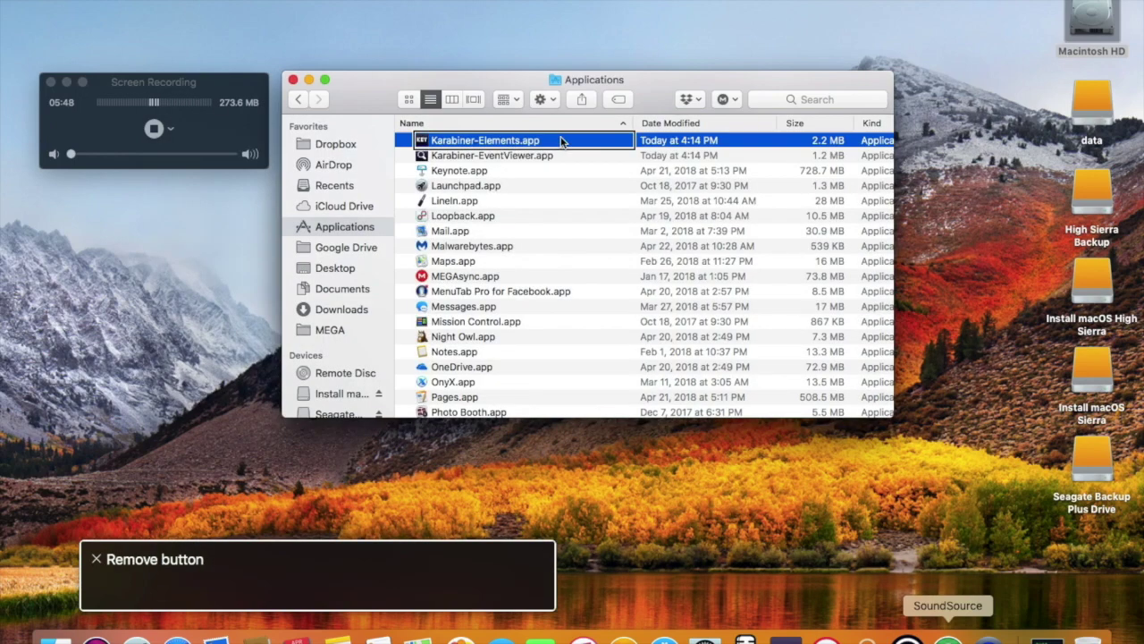
pyautogui.press('super+alt+w')
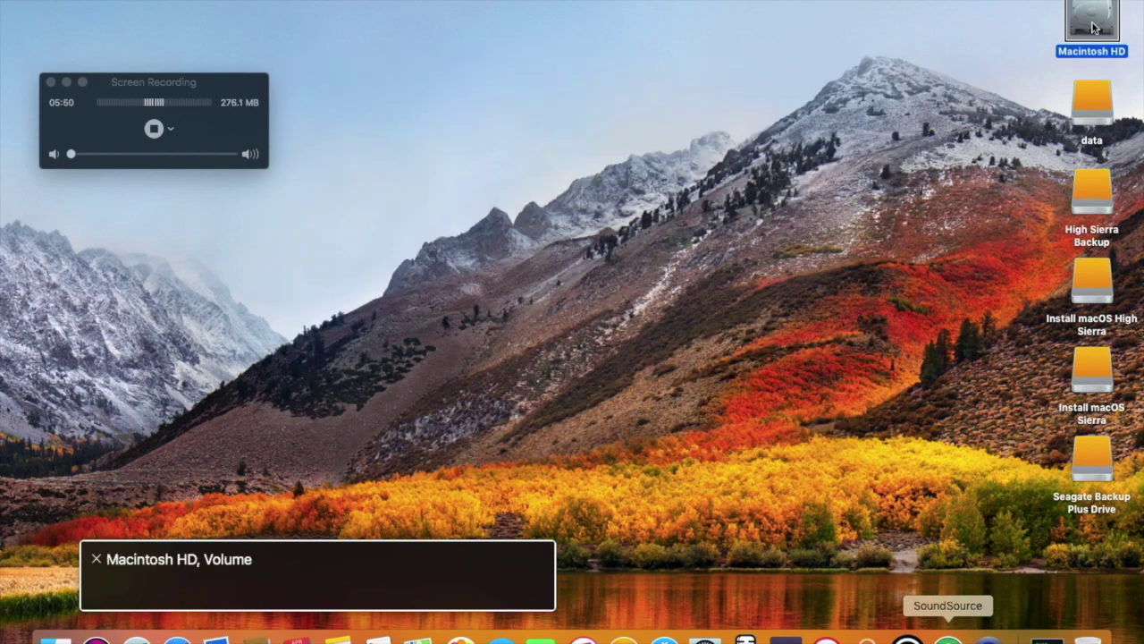
pyautogui.press('capslock')
pyautogui.press('Down')
pyautogui.press('Up')
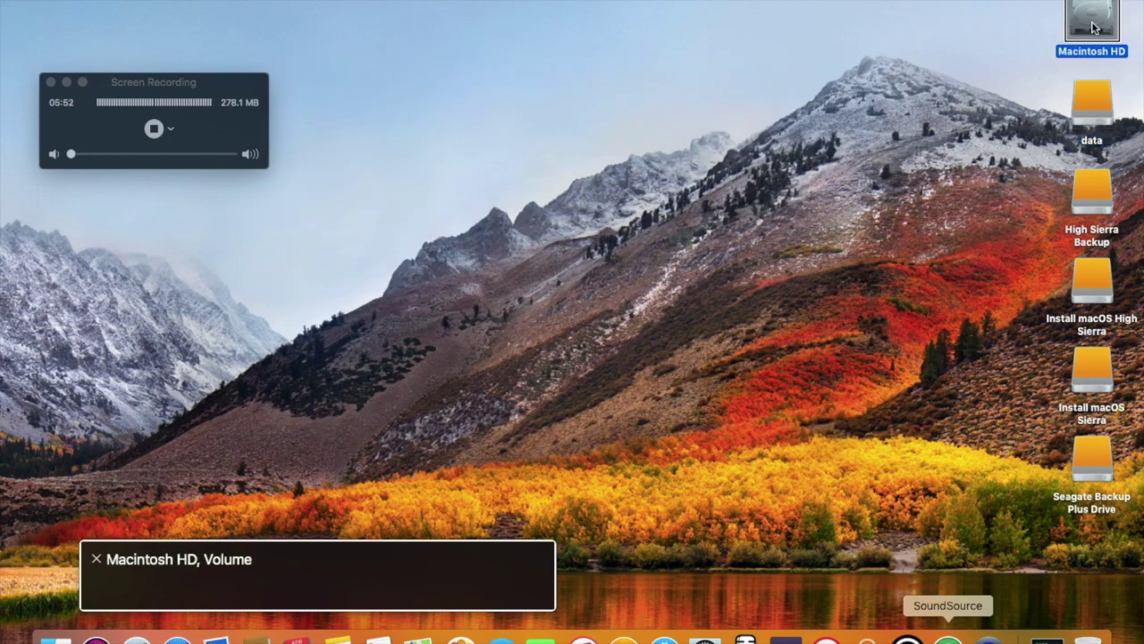
# Use VoiceOver keyboard help to hear several key names, then exit it.
pyautogui.hotkey('ctrl', 'alt', 'k')
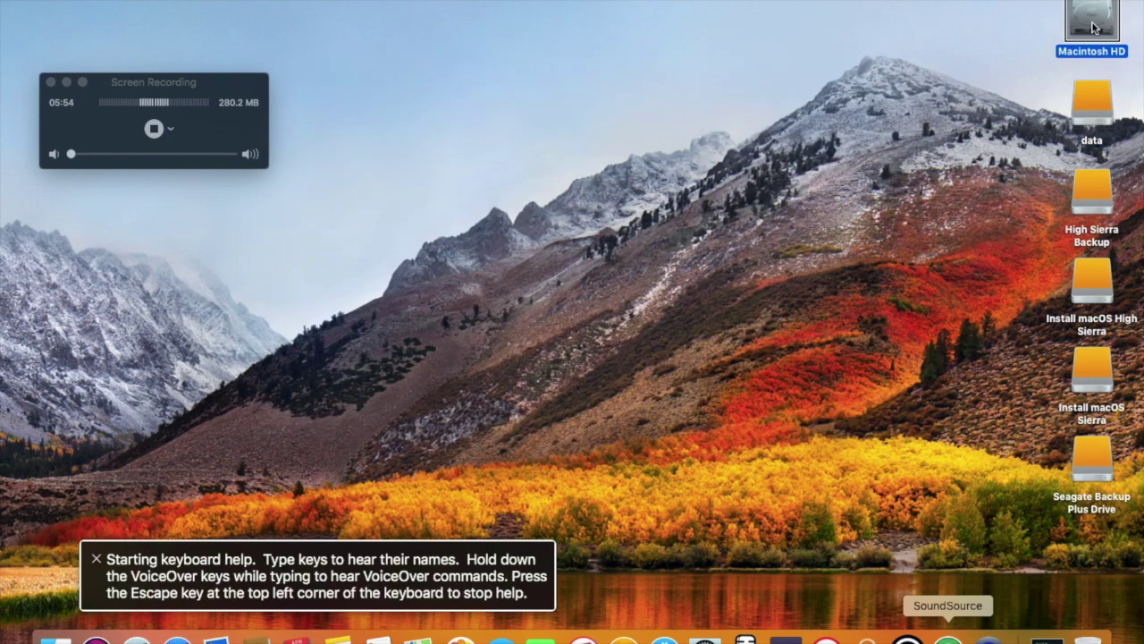
pyautogui.press('Left')
pyautogui.press('ctrl')
pyautogui.hotkey('ctrl', 'alt', 'h')
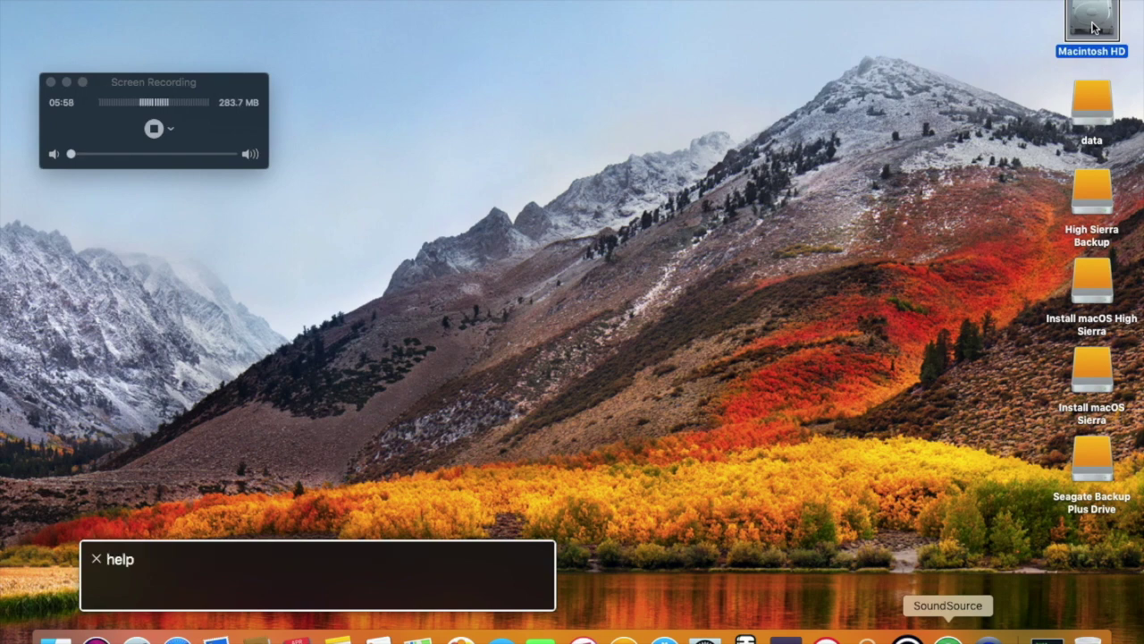
pyautogui.press('Escape')
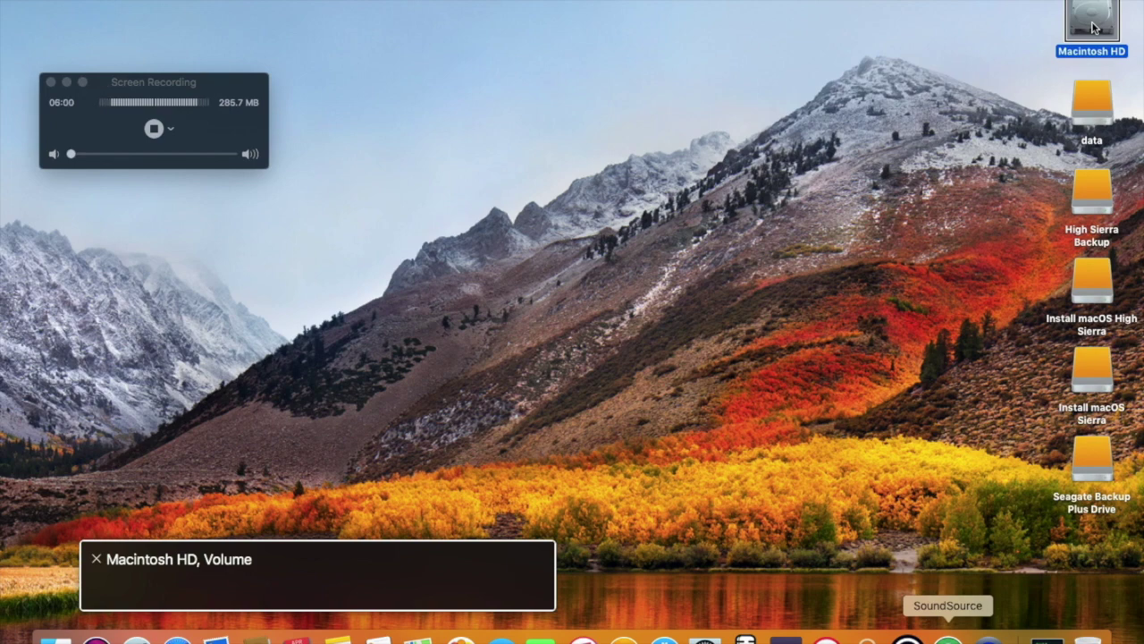
# Open Preferences from the Karabiner-Elements menu bar menu.
pyautogui.hotkey('ctrl', 'alt', 'm')
pyautogui.hotkey('ctrl', 'alt', 'm')
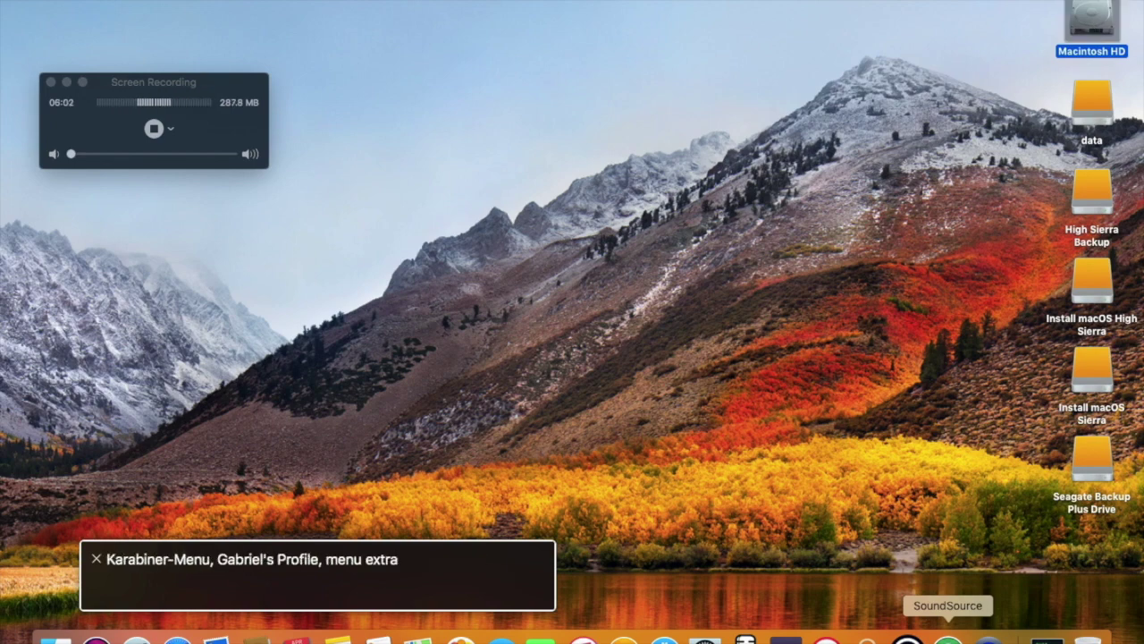
pyautogui.hotkey('ctrl', 'alt', 'space')
pyautogui.press('Down')
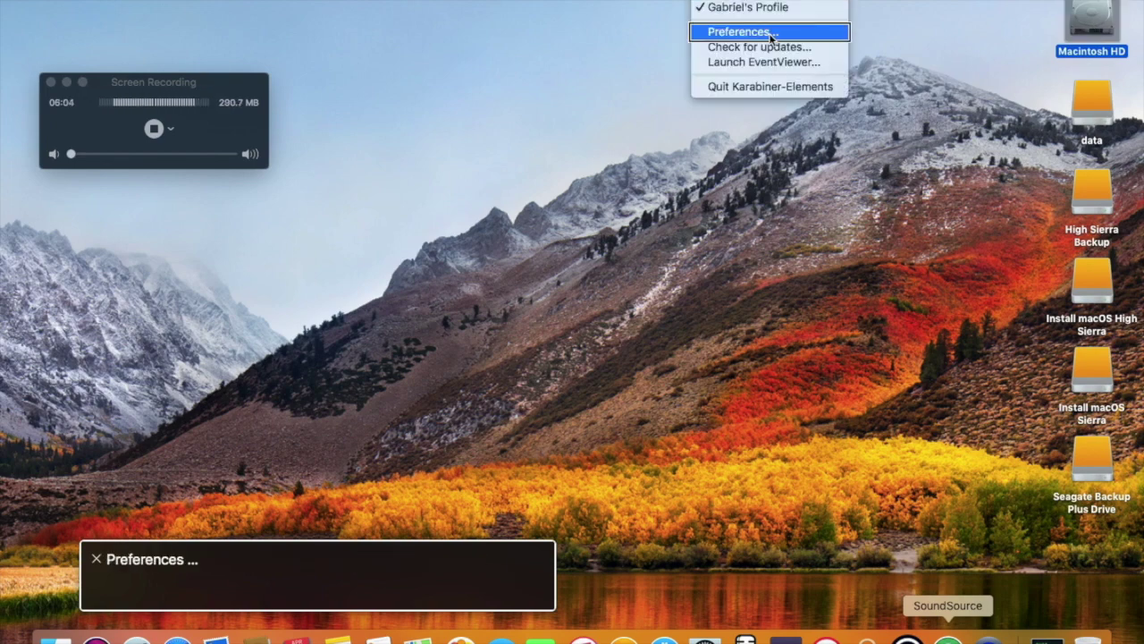
pyautogui.press('Return')
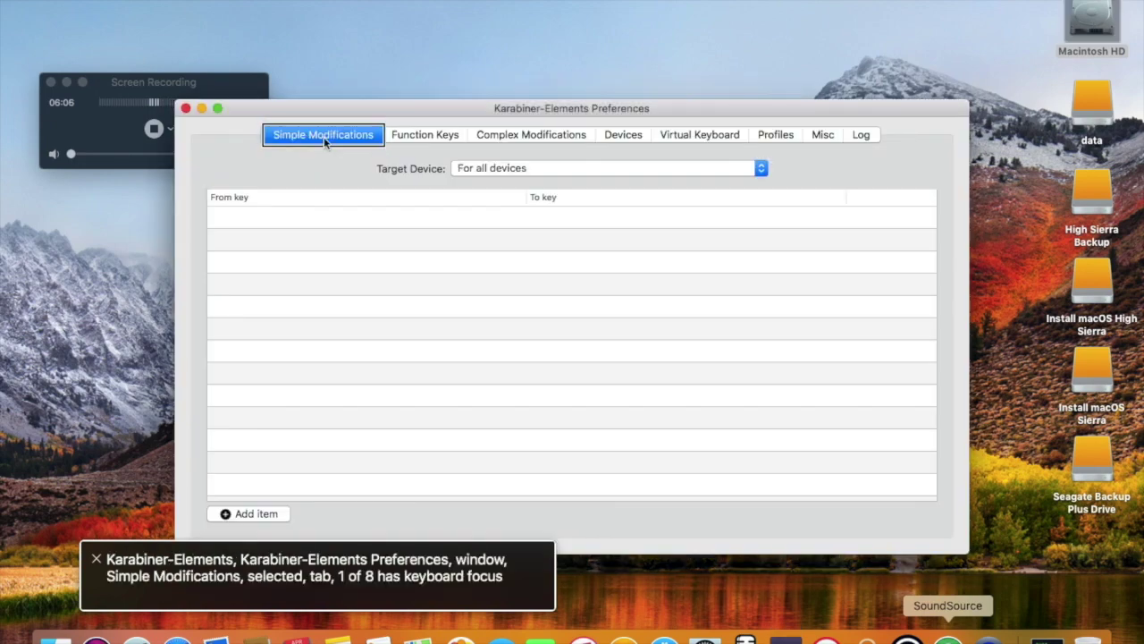
# Set the Simple Modifications target device to the Das Keyboard.
pyautogui.press('Tab')
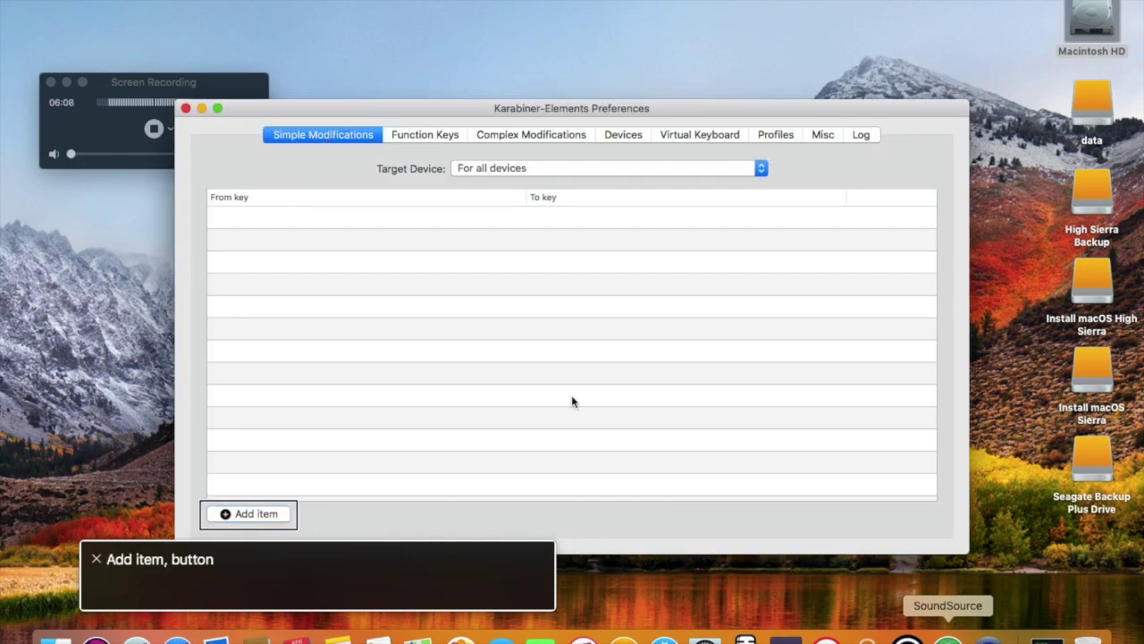
pyautogui.hotkey('shift', 'Tab')
pyautogui.hotkey('shift', 'Tab')
pyautogui.hotkey('ctrl', 'alt', 'space')
pyautogui.press('Down')
pyautogui.press('Down')
pyautogui.hotkey('ctrl', 'alt', 'space')
# Remove the caps_lock → insert mapping row, then quit Karabiner-Elements.
pyautogui.press('Tab')
pyautogui.press('Down')
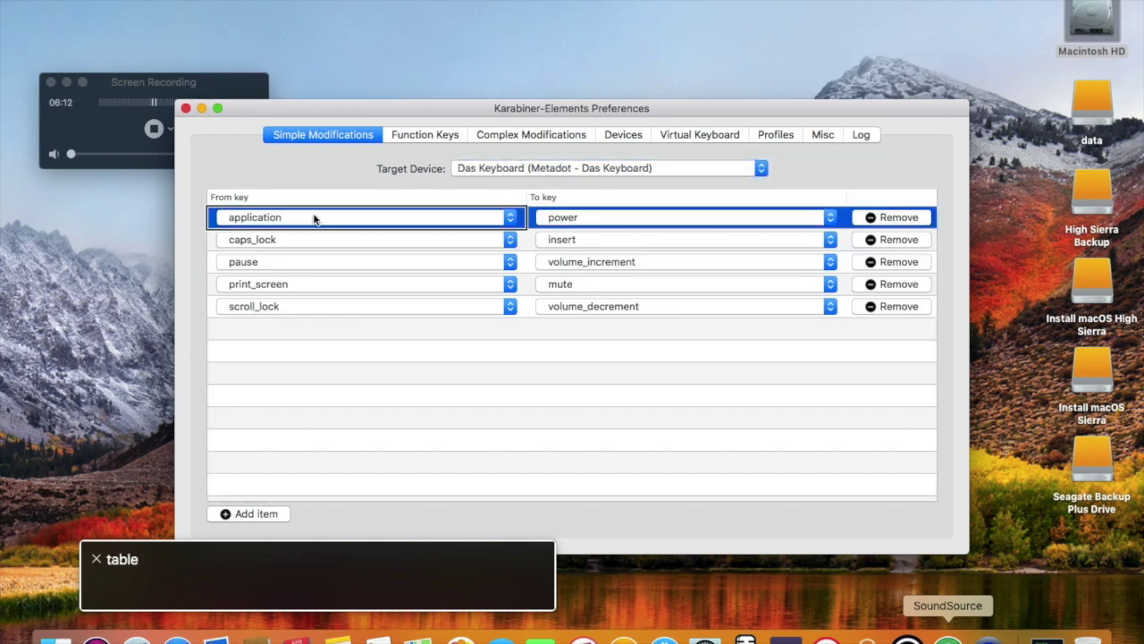
pyautogui.press('Down')
pyautogui.press('Down')
pyautogui.press('Down')
pyautogui.press('Down')
pyautogui.press('Tab')
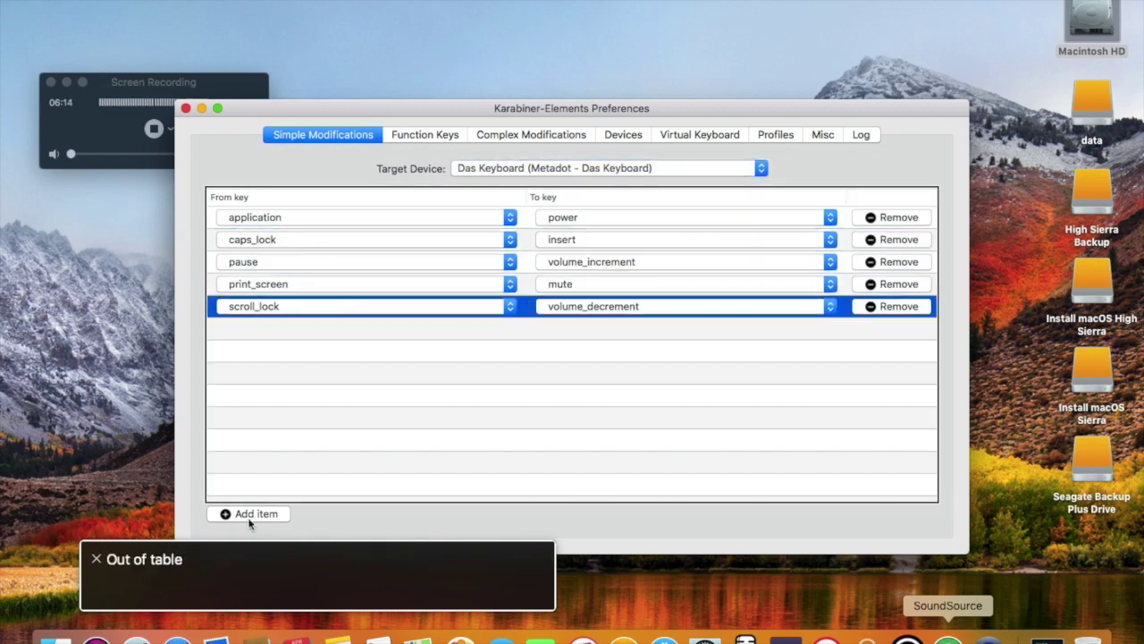
pyautogui.click(314, 306)
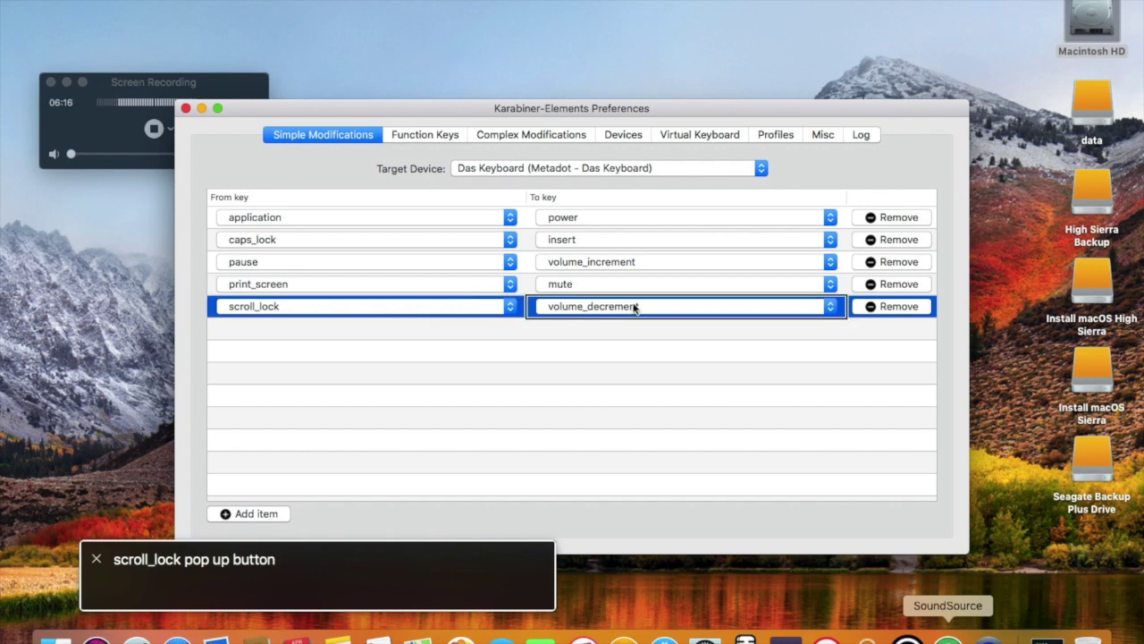
pyautogui.click(314, 217)
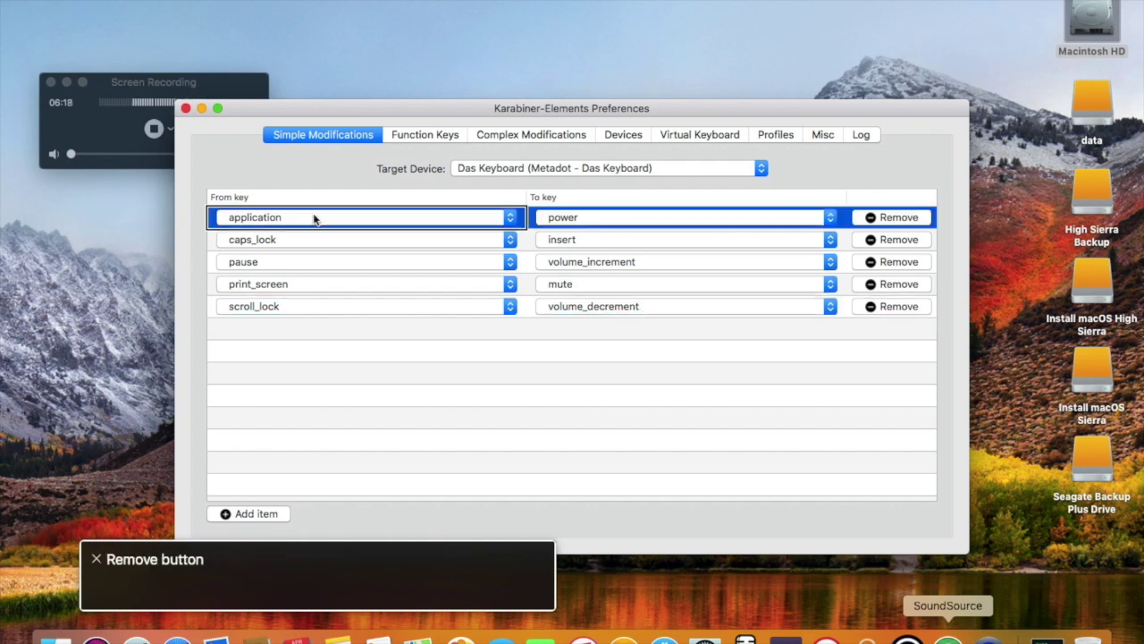
pyautogui.click(312, 240)
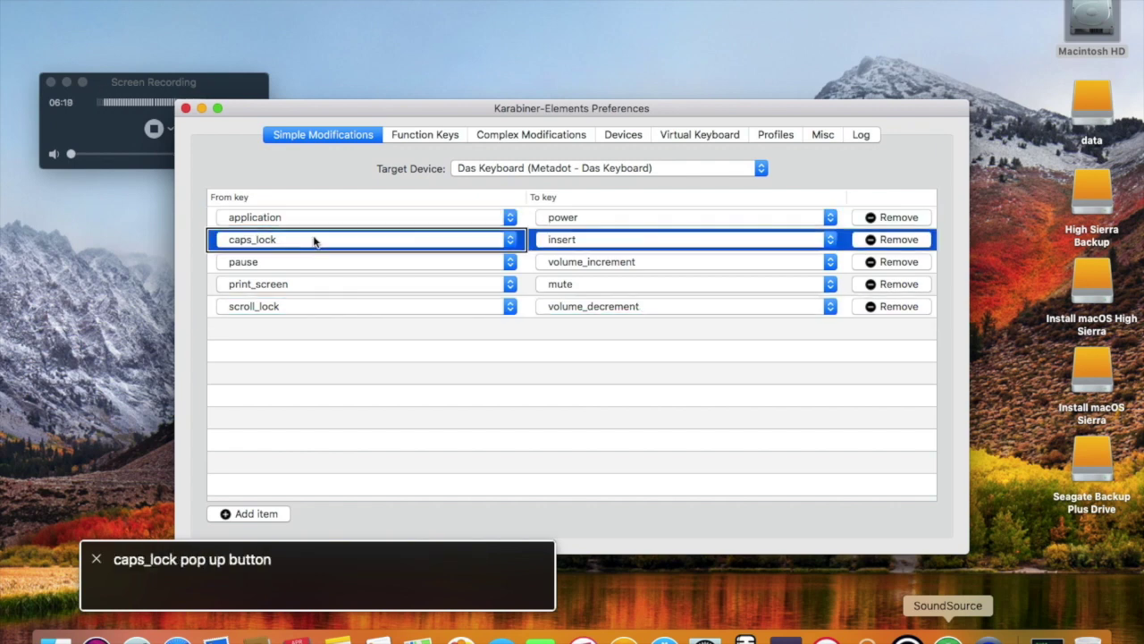
pyautogui.click(878, 240)
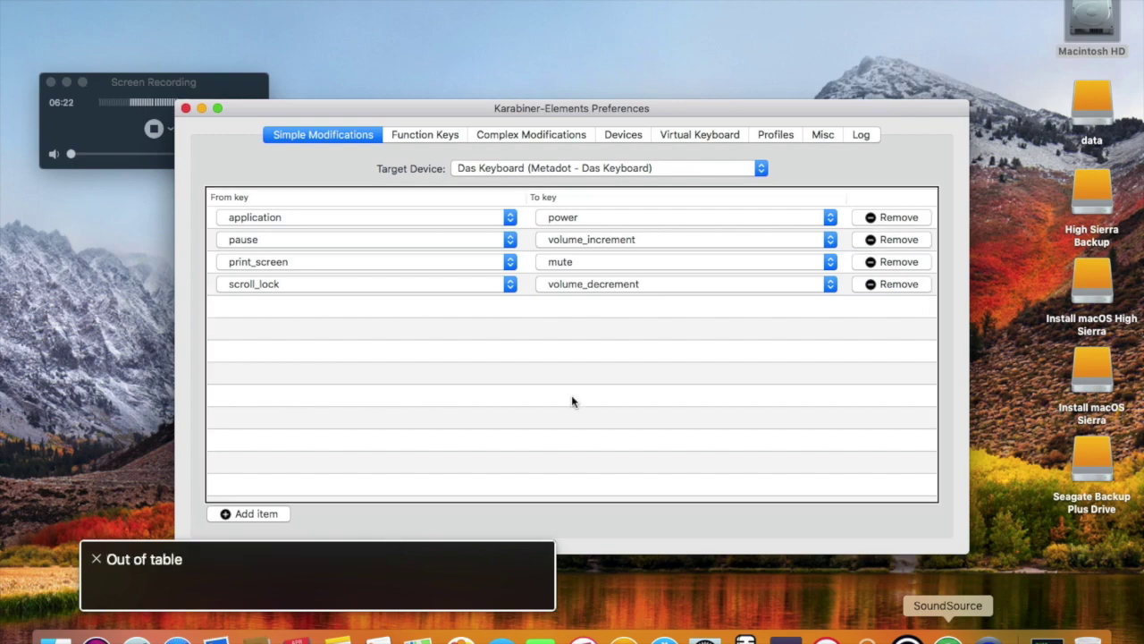
pyautogui.press('super+q')
pyautogui.press('super+Tab')
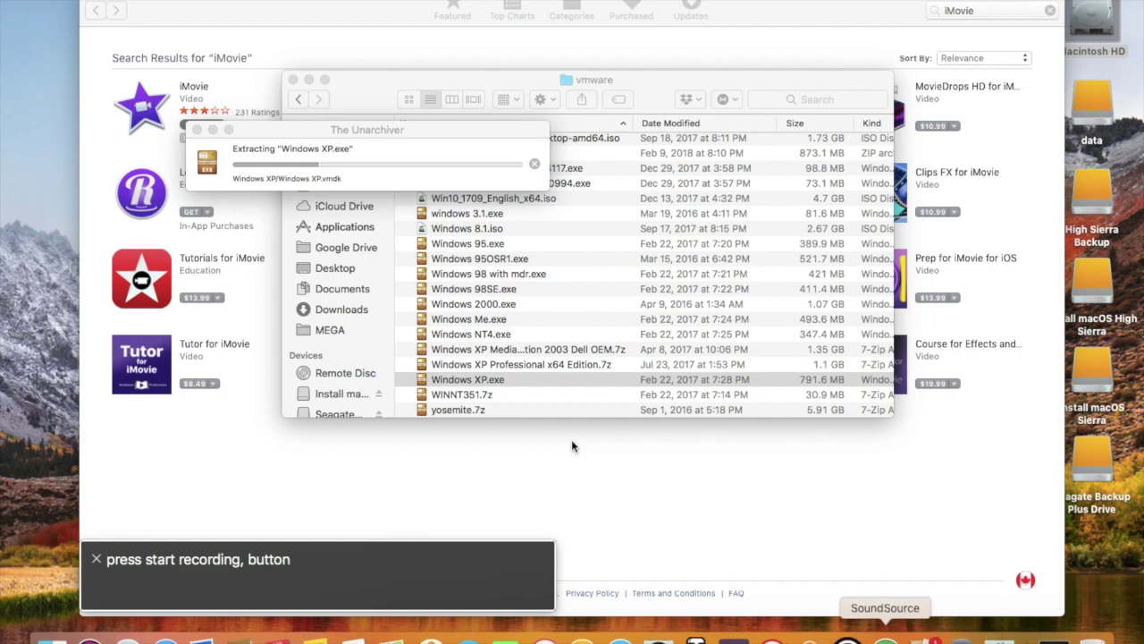
# Launch VoiceOver Utility with VO+F8 while Windows XP.exe keeps extracting.
pyautogui.hotkey('ctrl', 'alt', 'F8')
# Set VoiceOver's sound output device to System default and confirm it.
pyautogui.click(375, 266)
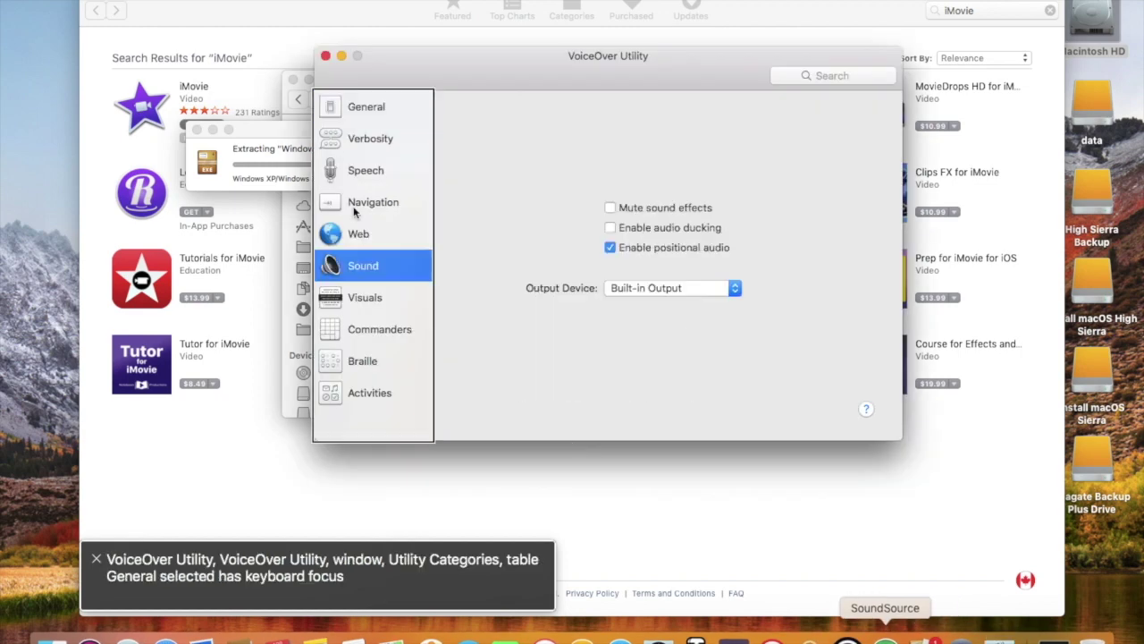
pyautogui.click(666, 288)
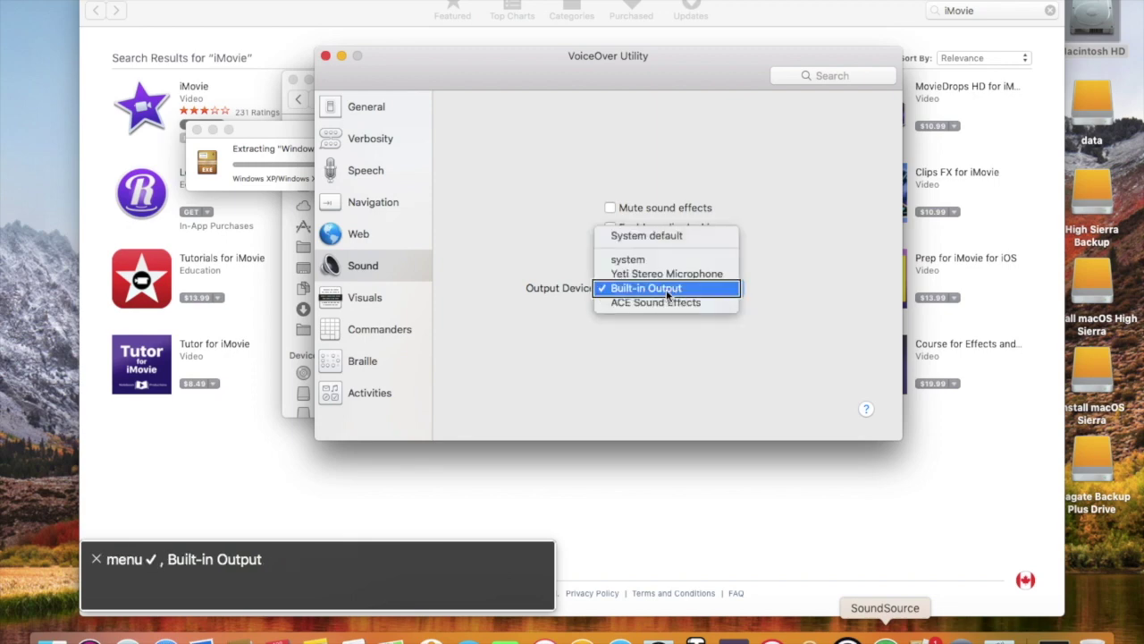
pyautogui.click(666, 236)
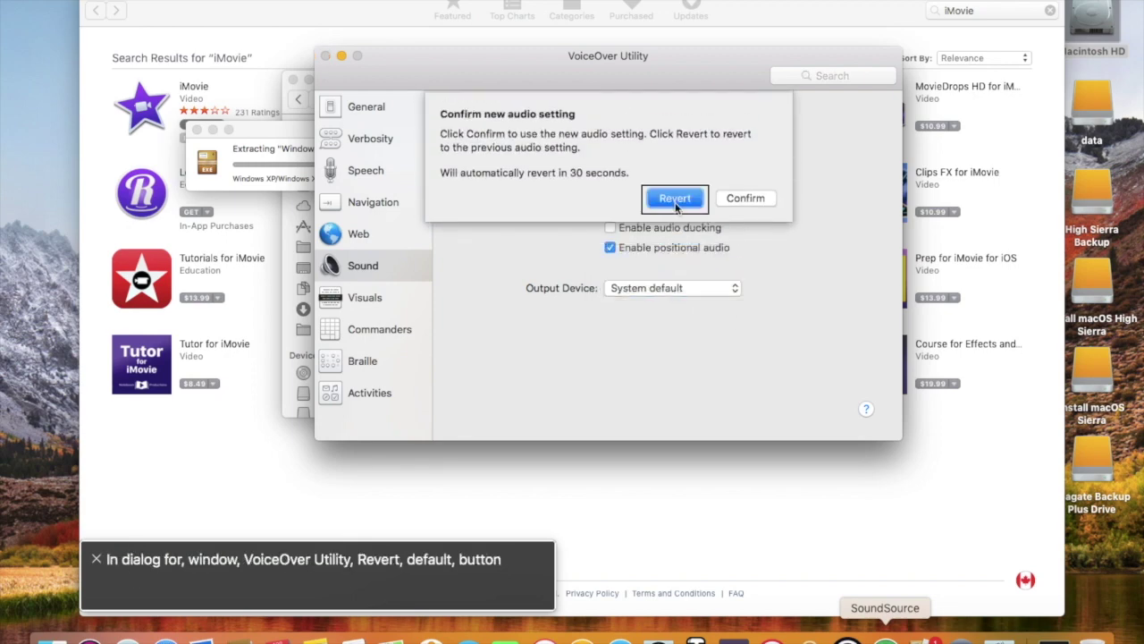
pyautogui.click(747, 199)
# Quit VoiceOver Utility, cycle through the apps and close the vmware Finder window.
pyautogui.press('super+q')
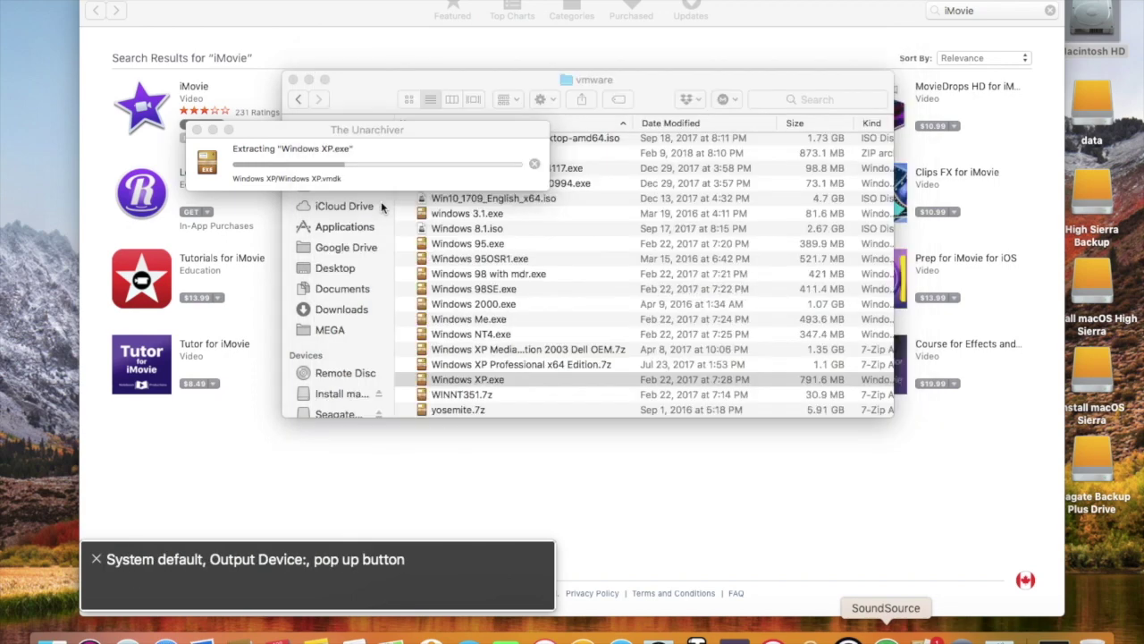
pyautogui.press('super+Tab')
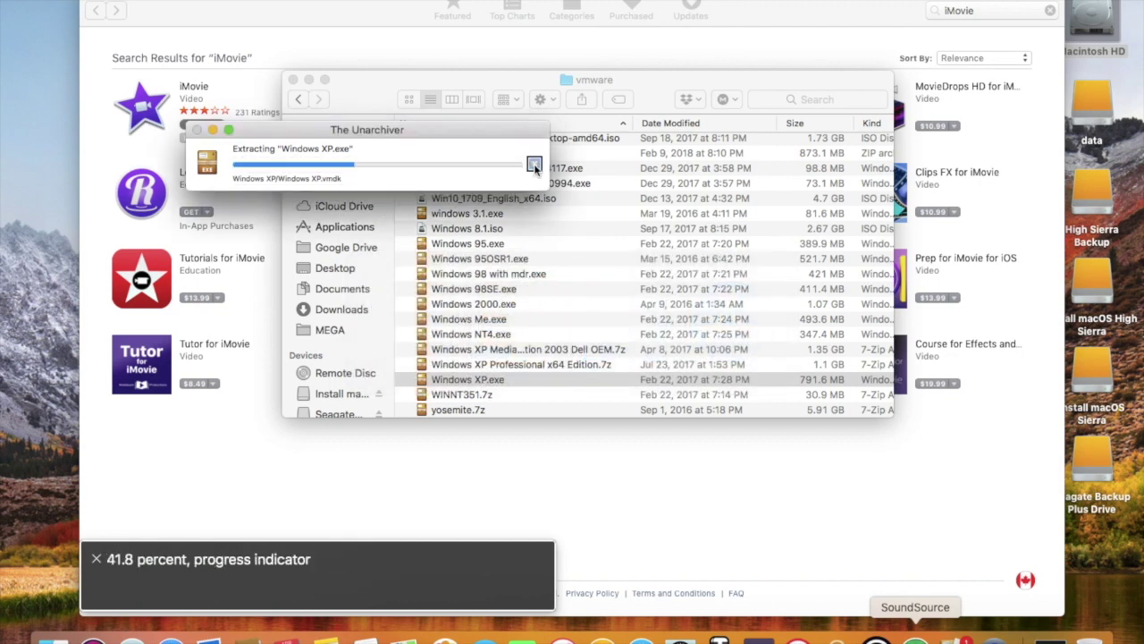
pyautogui.press('super+Tab')
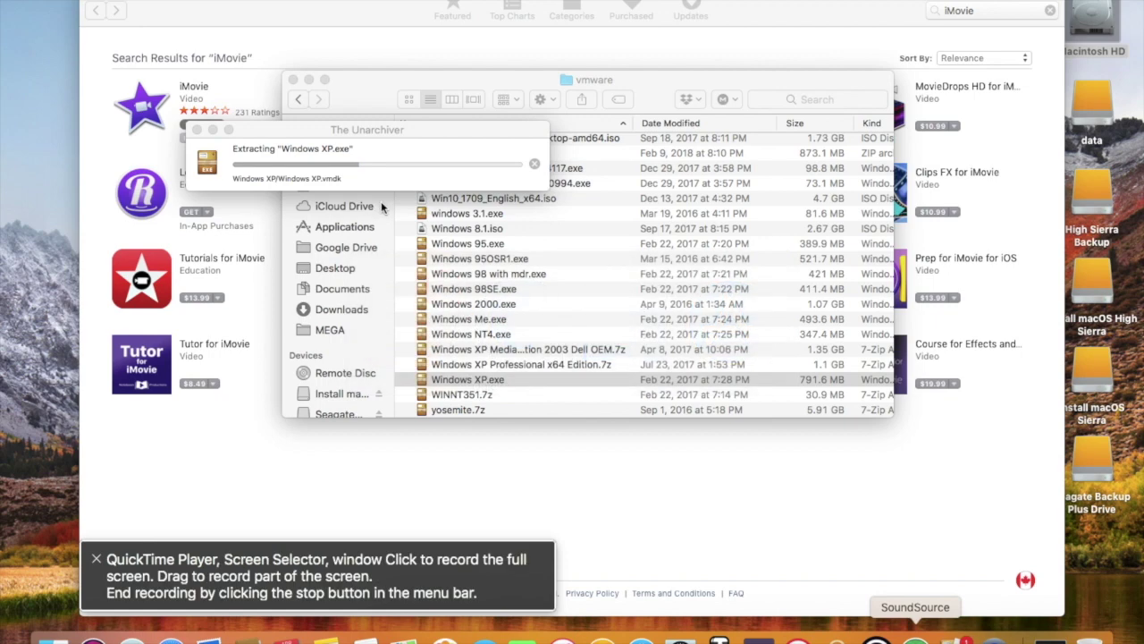
pyautogui.press('super+Tab')
pyautogui.press('super+Tab')
pyautogui.press('alt+super+w')
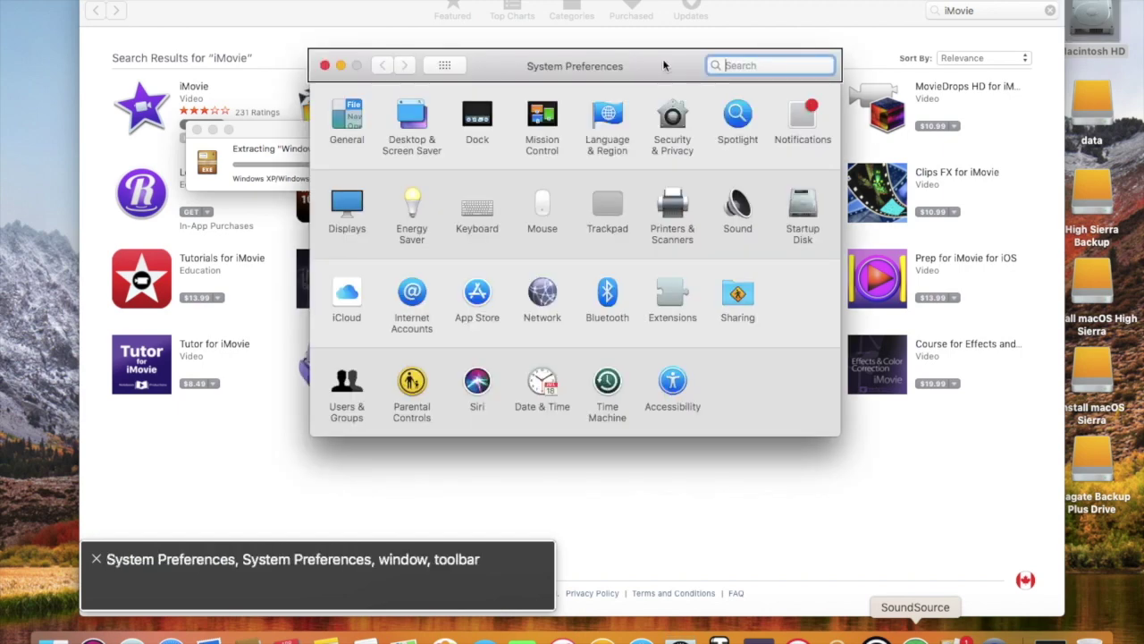
# Open the Keyboard pane in System Preferences.
pyautogui.press('Tab')
pyautogui.press('k')
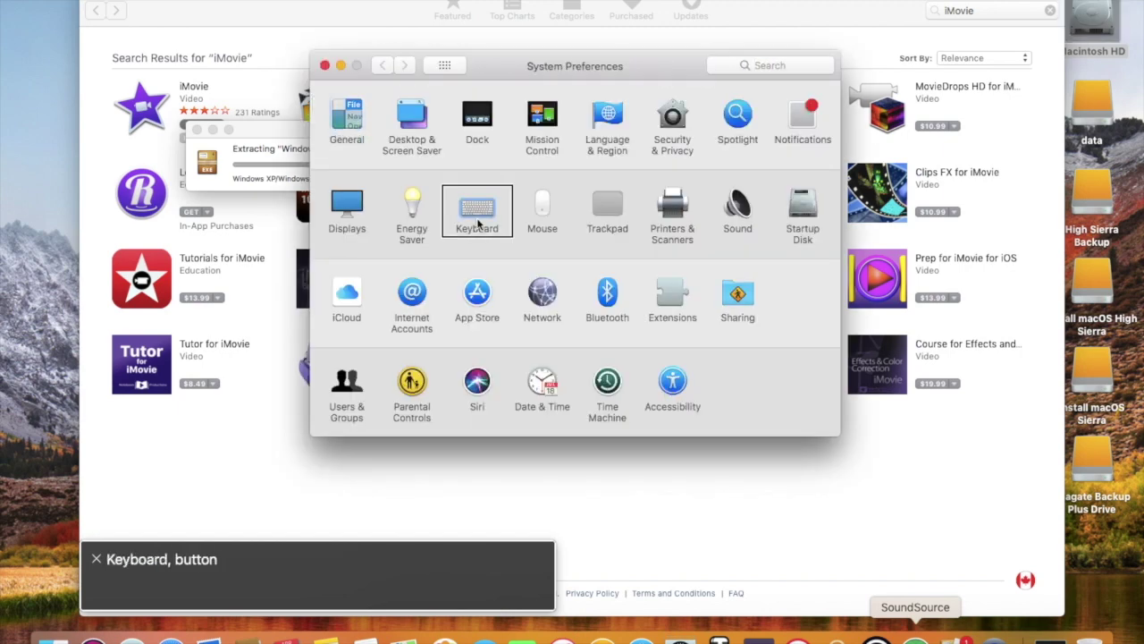
pyautogui.click(479, 223)
# Quit System Preferences and open Karabiner-Elements Preferences from its status menu.
pyautogui.press('super+q')
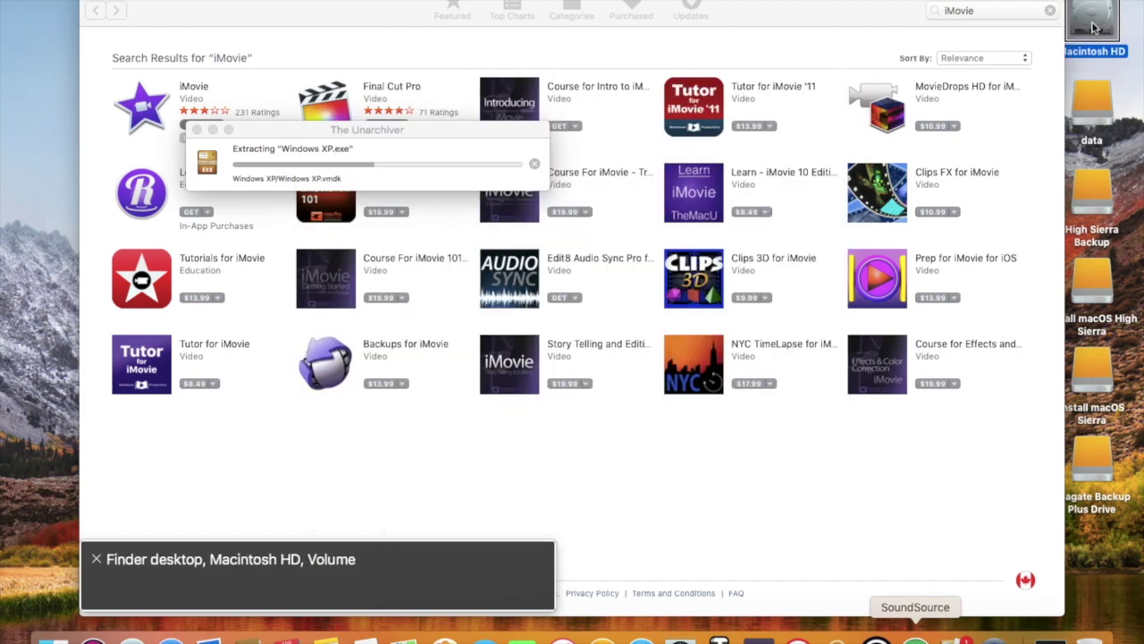
pyautogui.hotkey('ctrl', 'alt', 'm')
pyautogui.hotkey('ctrl', 'alt', 'm')
pyautogui.hotkey('ctrl', 'alt', 'Right')
pyautogui.hotkey('ctrl', 'alt', 'Left')
pyautogui.hotkey('ctrl', 'alt', 'space')
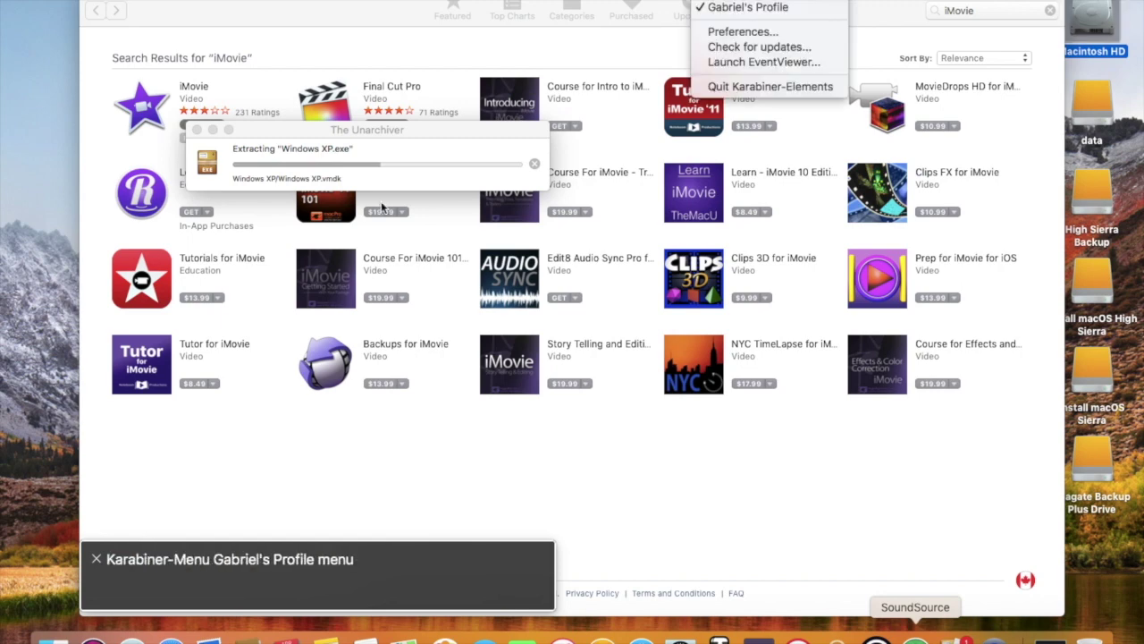
pyautogui.press('Down')
pyautogui.press('Down')
pyautogui.press('Up')
pyautogui.hotkey('ctrl', 'alt', 'space')
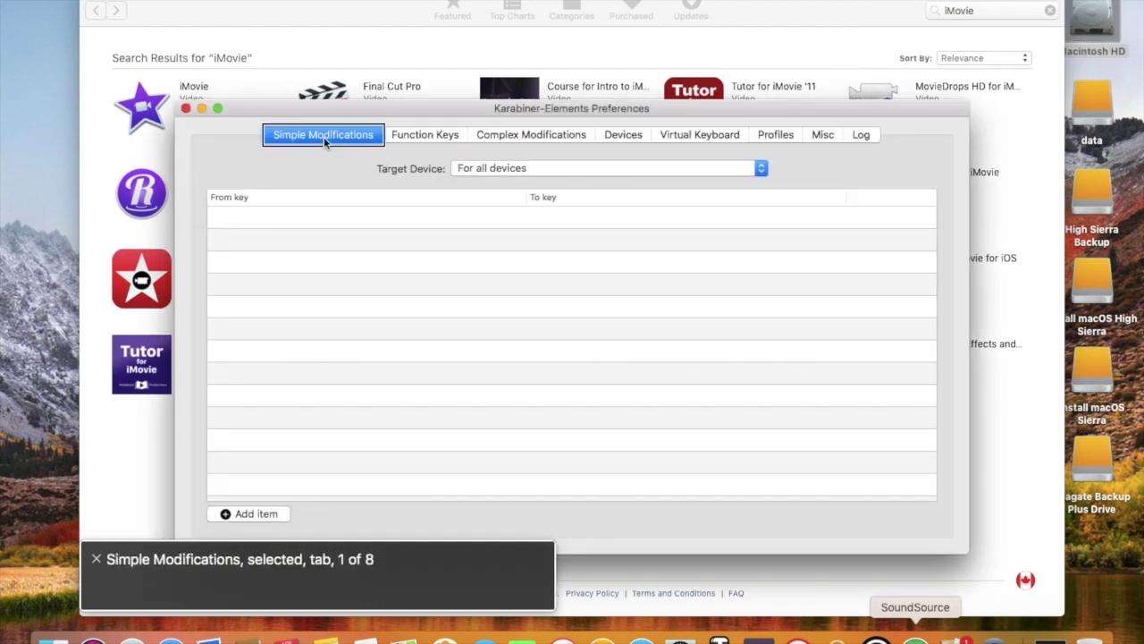
# Add a Simple Modifications row mapping caps_lock to insert for all devices.
pyautogui.press('capslock')
pyautogui.press('capslock')
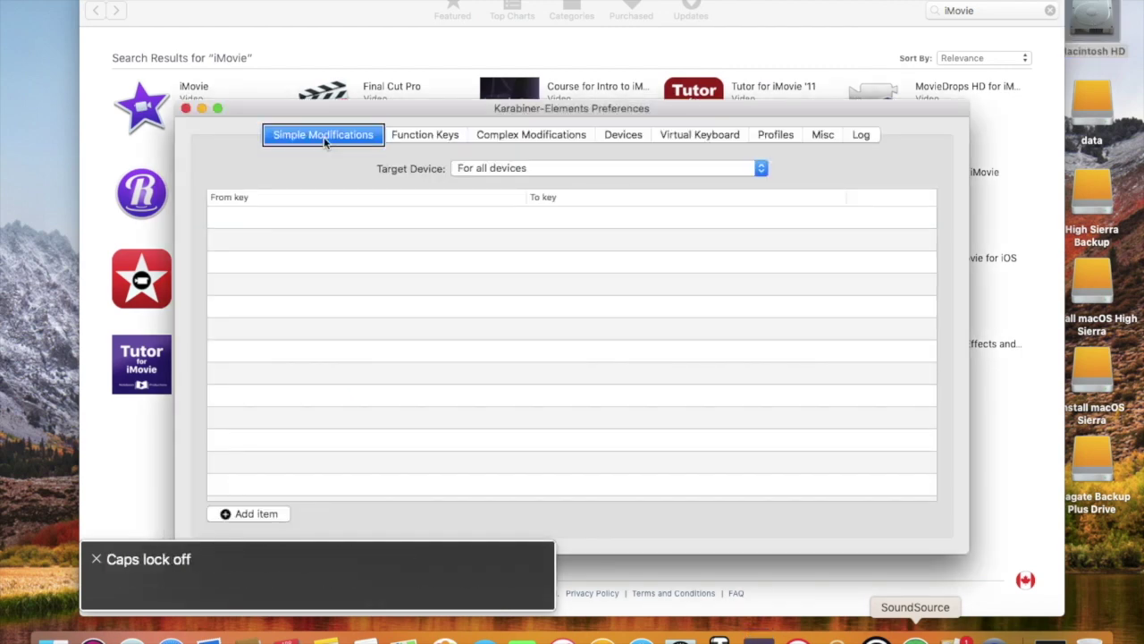
pyautogui.hotkey('shift', 'Tab')
pyautogui.hotkey('shift', 'Tab')
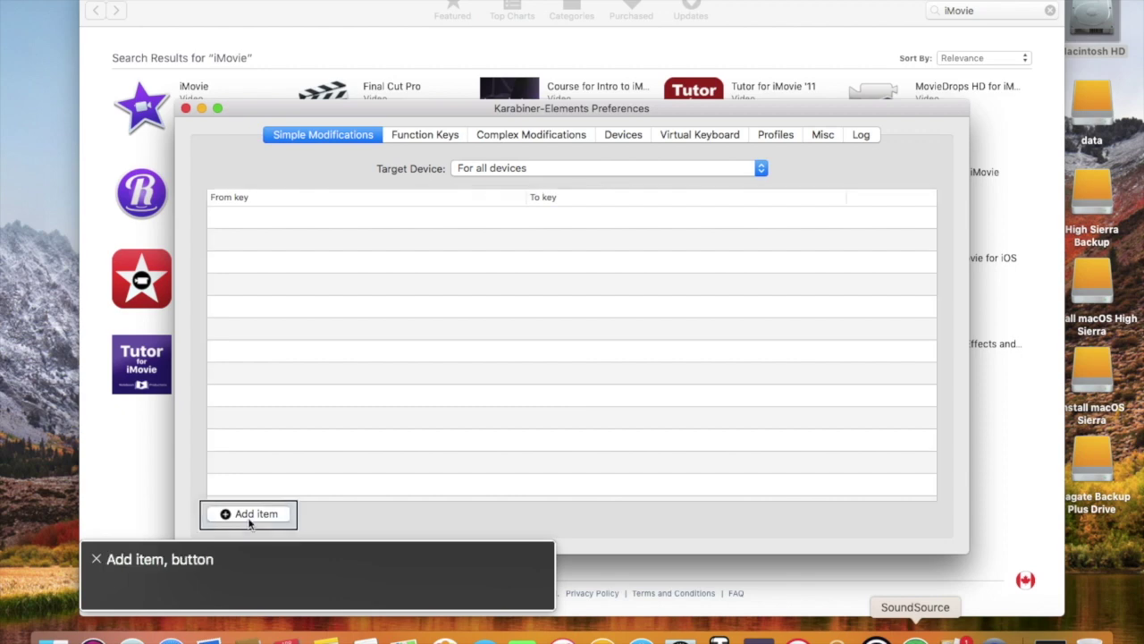
pyautogui.click(250, 514)
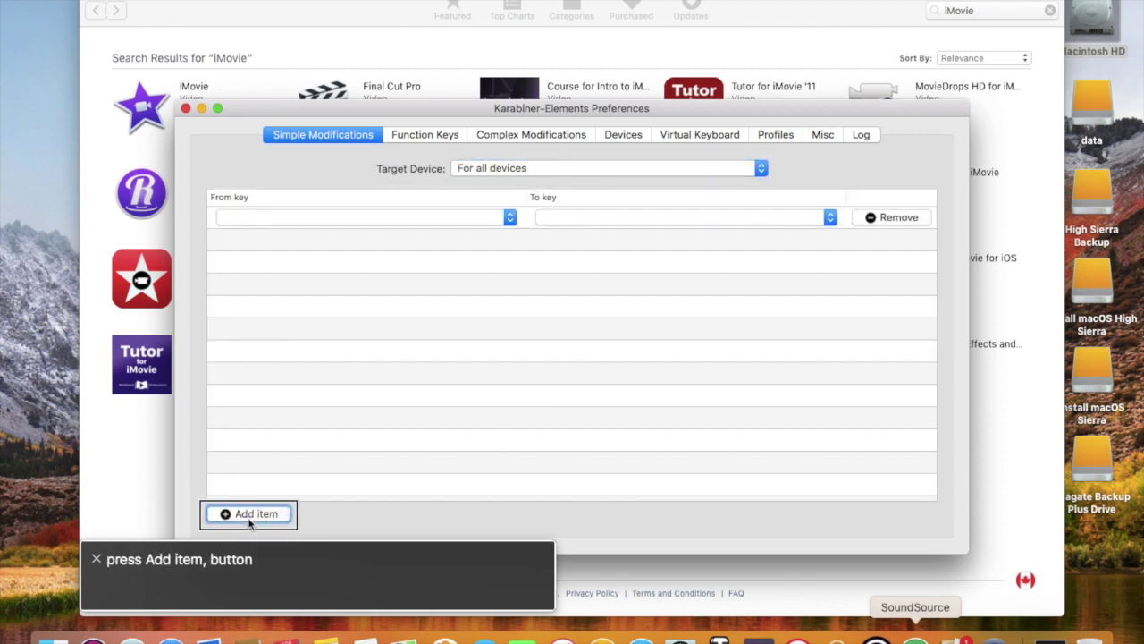
pyautogui.click(313, 219)
pyautogui.press('c')
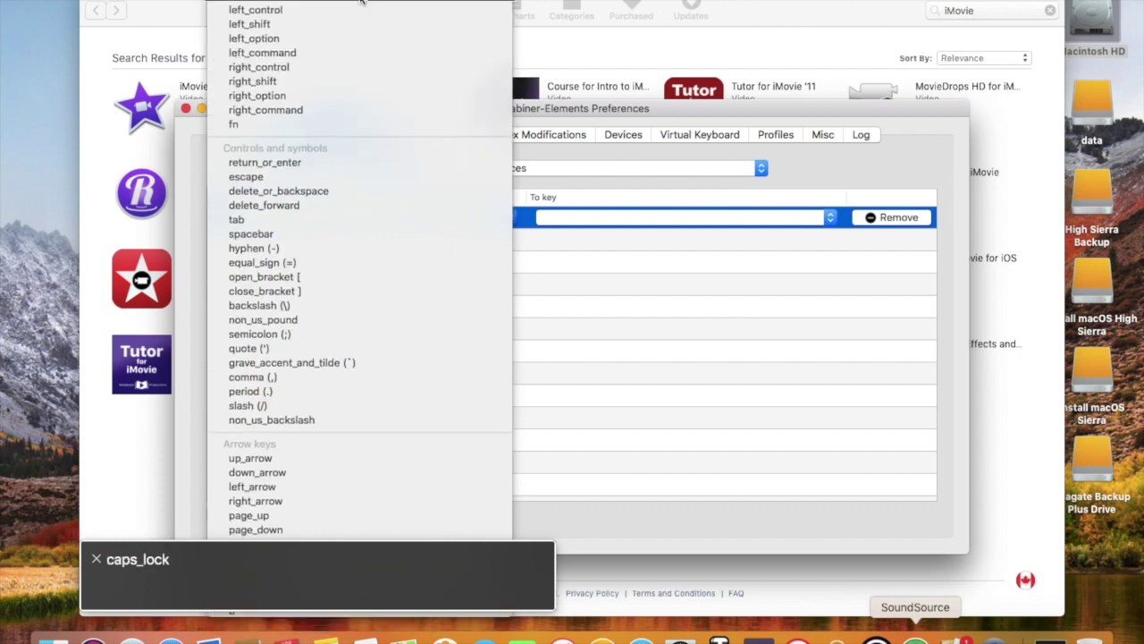
pyautogui.click(362, 5)
pyautogui.click(634, 217)
pyautogui.write('insert')
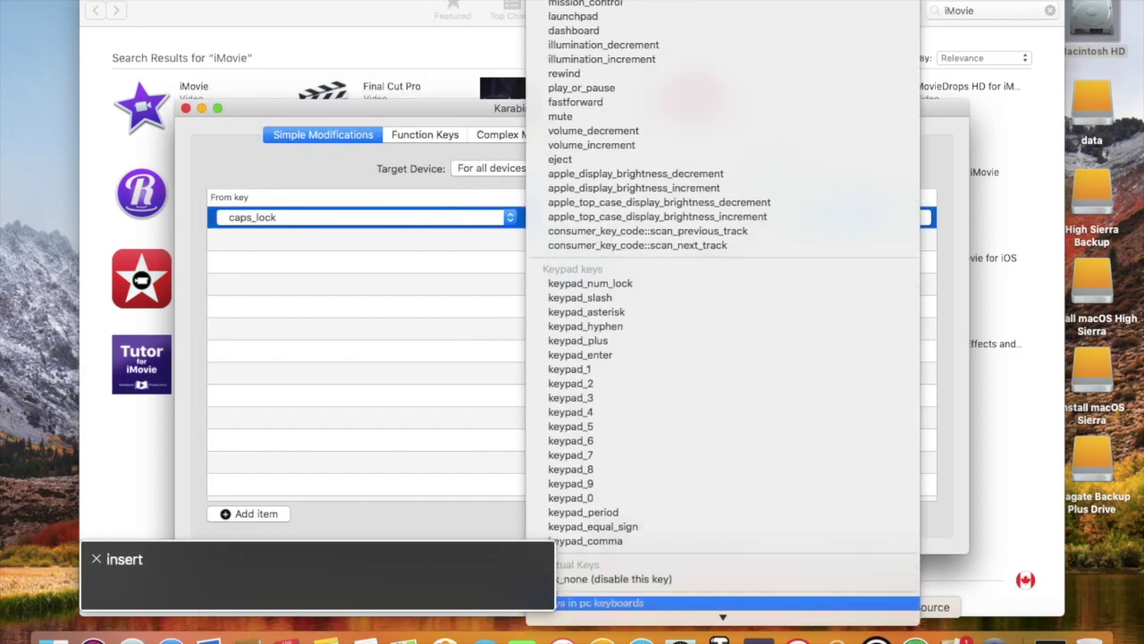
pyautogui.press('Return')
pyautogui.hotkey('ctrl', 'alt', 'shift', '?')
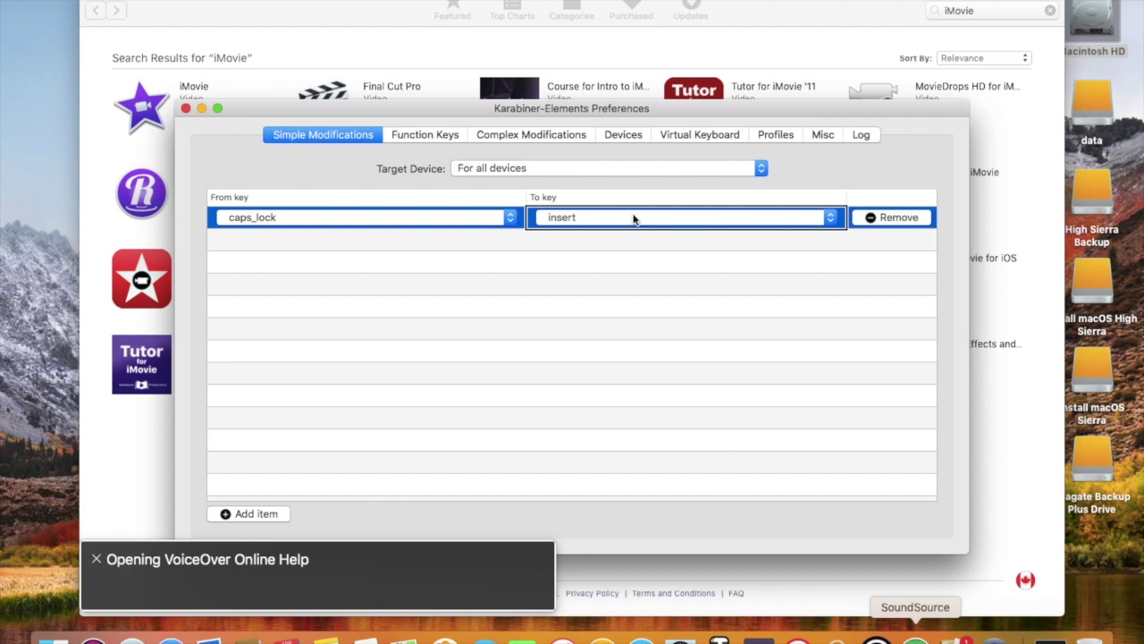
# Close the VoiceOver help windows and return focus to the mapping's insert cell.
pyautogui.press('super+w')
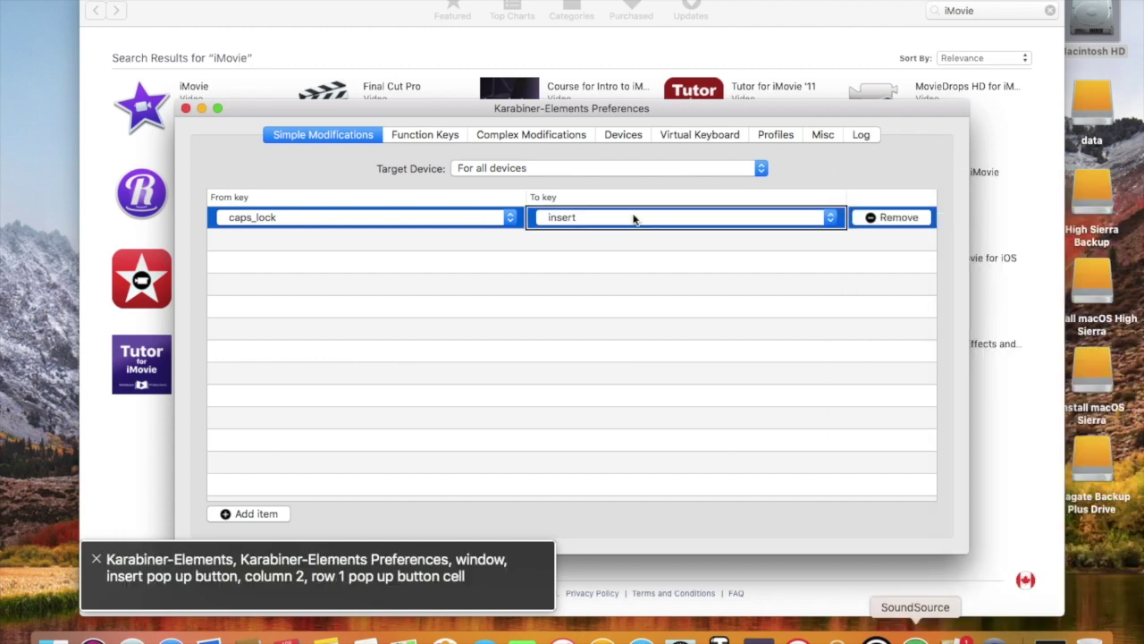
pyautogui.hotkey('ctrl', 'alt', 'shift', '?')
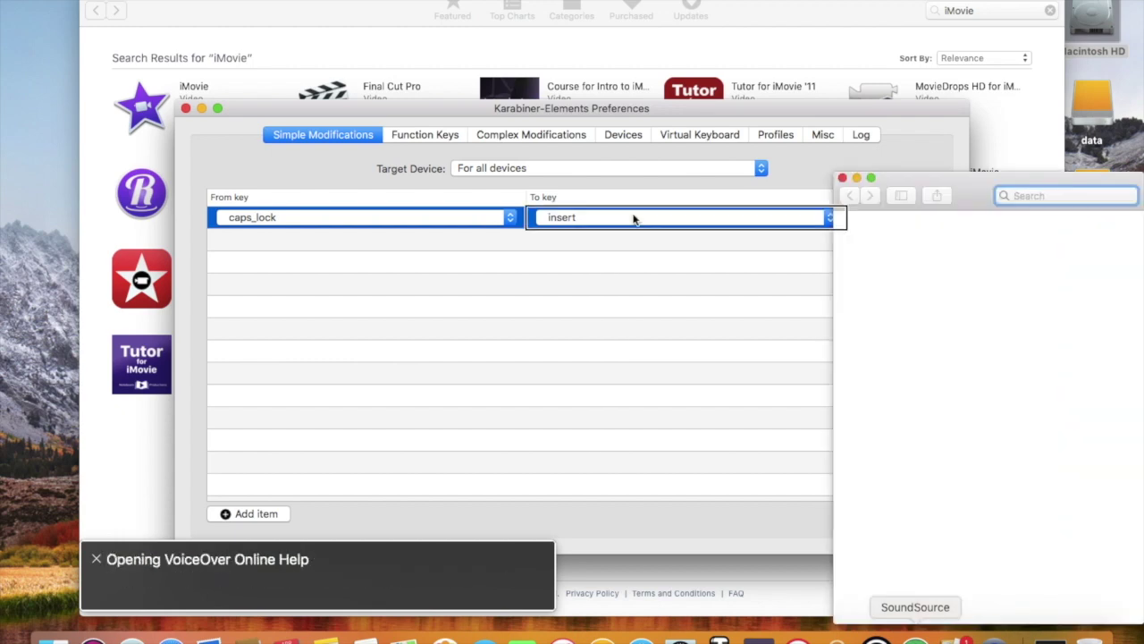
pyautogui.press('super+w')
pyautogui.hotkey('ctrl', 'alt', 'Right')
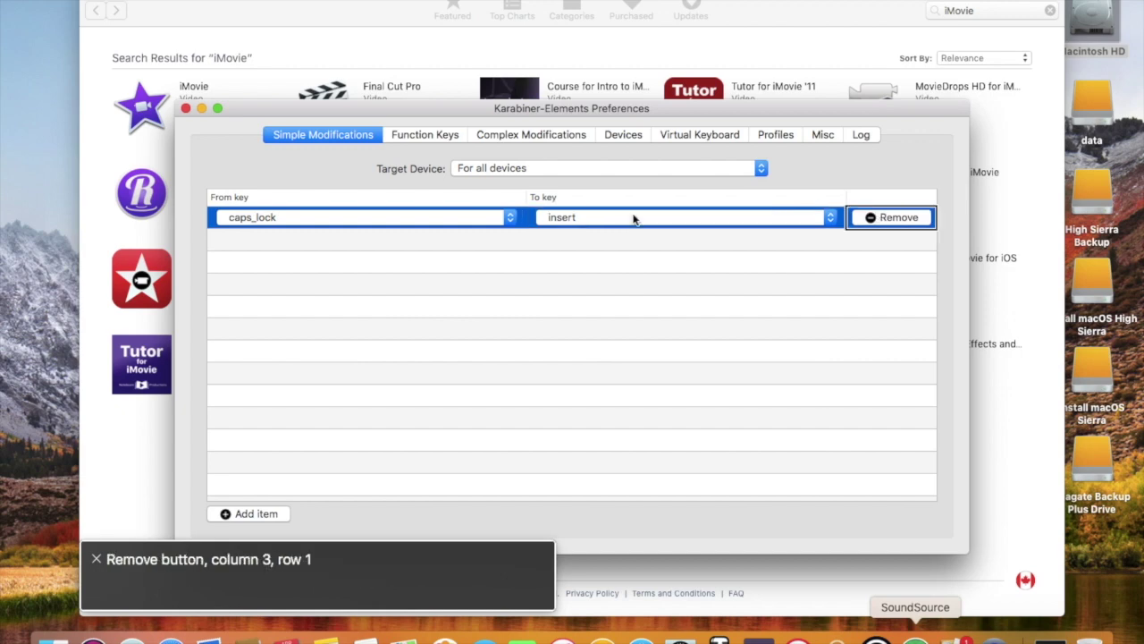
pyautogui.hotkey('ctrl', 'alt', 'Left')
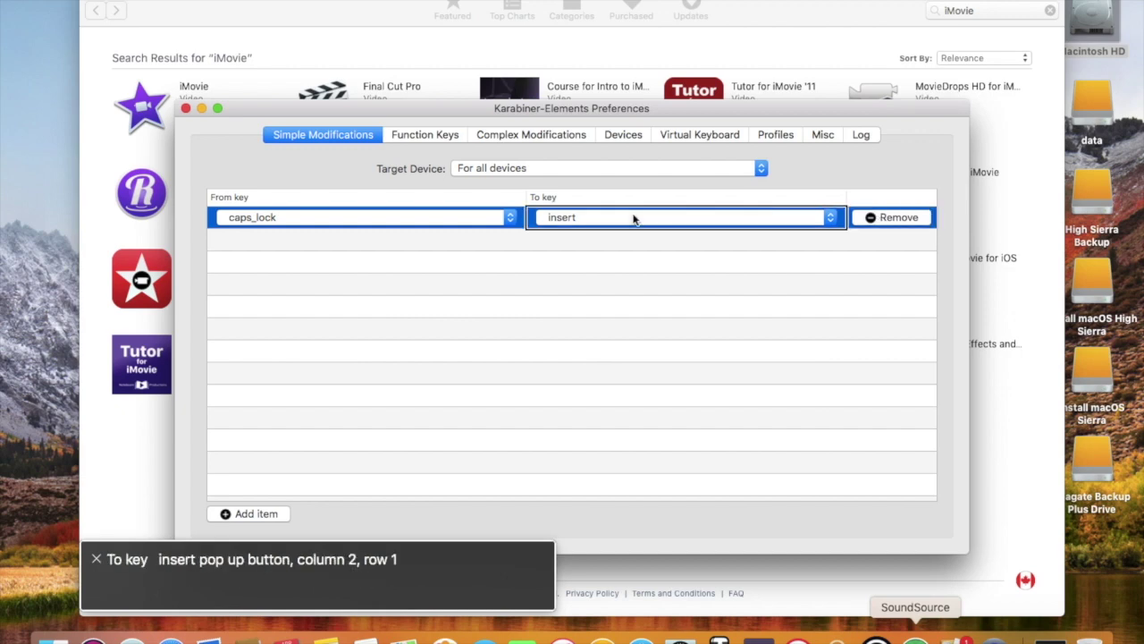
# Hear the Caps Lock and help key descriptions in VoiceOver keyboard help, then exit.
pyautogui.hotkey('ctrl', 'alt', 'k')
pyautogui.hotkey('ctrl', 'alt', 'Right')
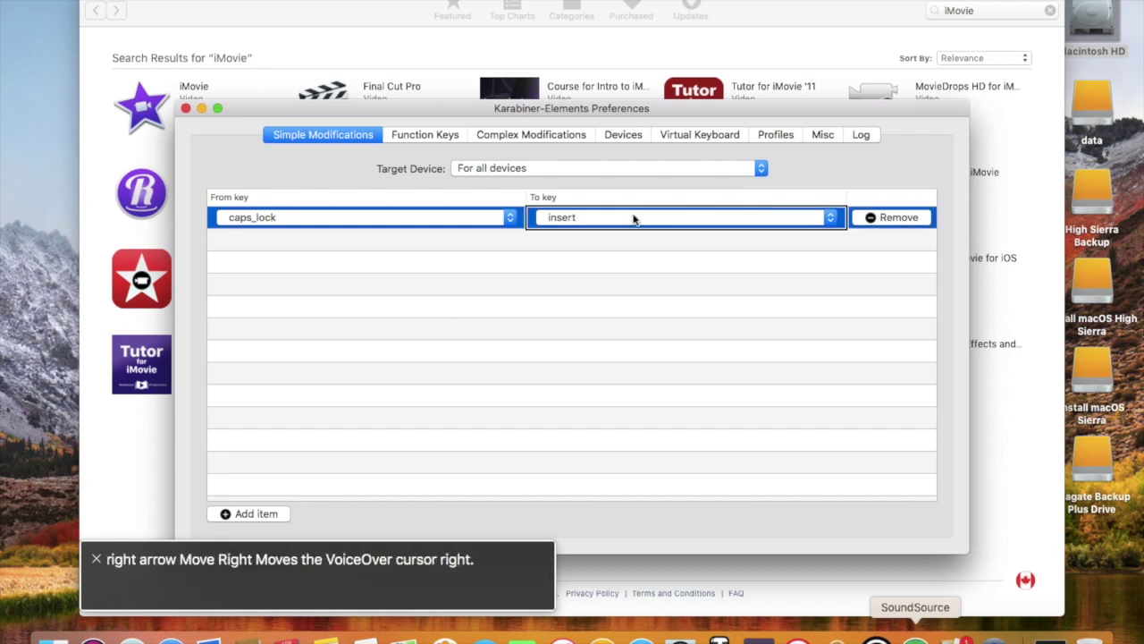
pyautogui.press('capslock')
pyautogui.hotkey('ctrl', 'alt', 'shift', '?')
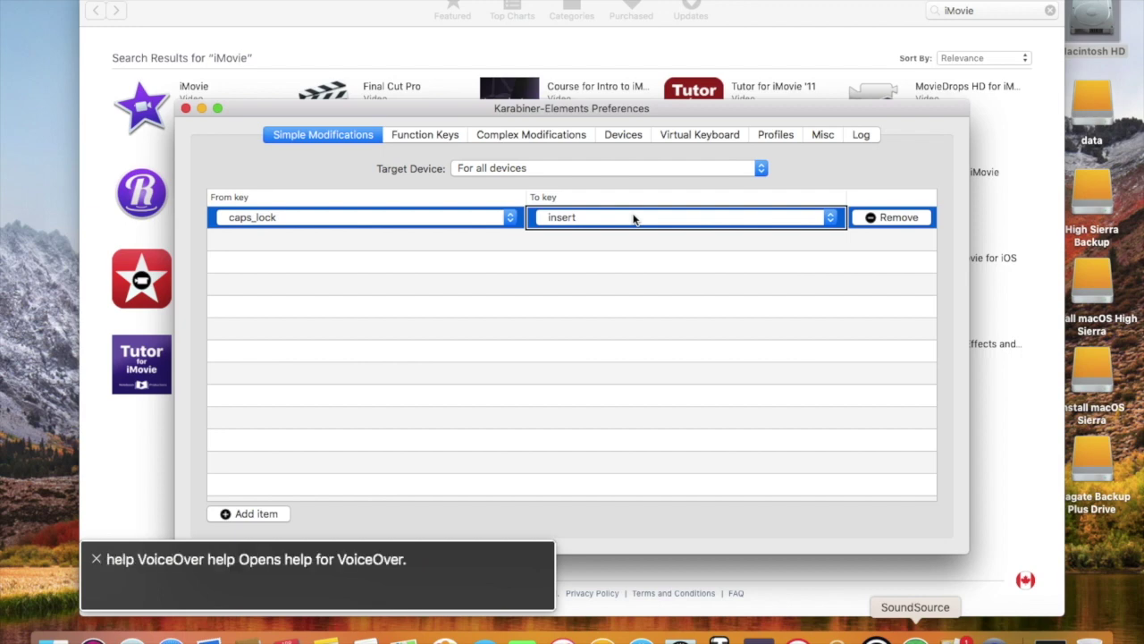
pyautogui.press('capslock')
pyautogui.hotkey('ctrl', 'alt', 'h')
pyautogui.press('Escape')
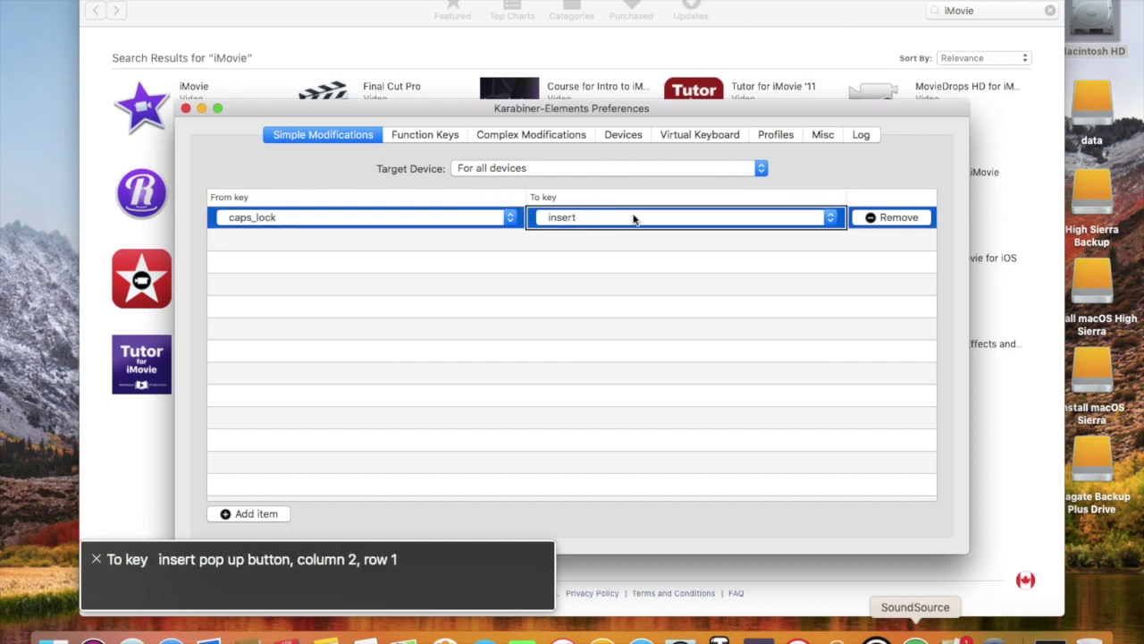
# Open and close VoiceOver online help, then launch VoiceOver Utility with VO+F8.
pyautogui.hotkey('ctrl', 'alt', 'shift', '?')
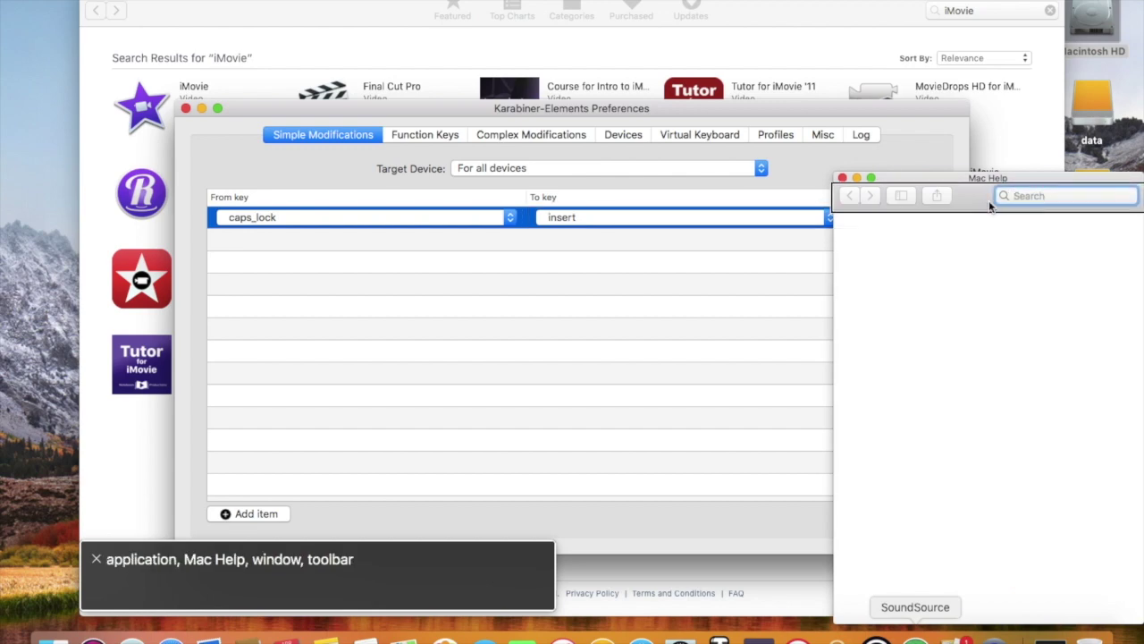
pyautogui.press('super+w')
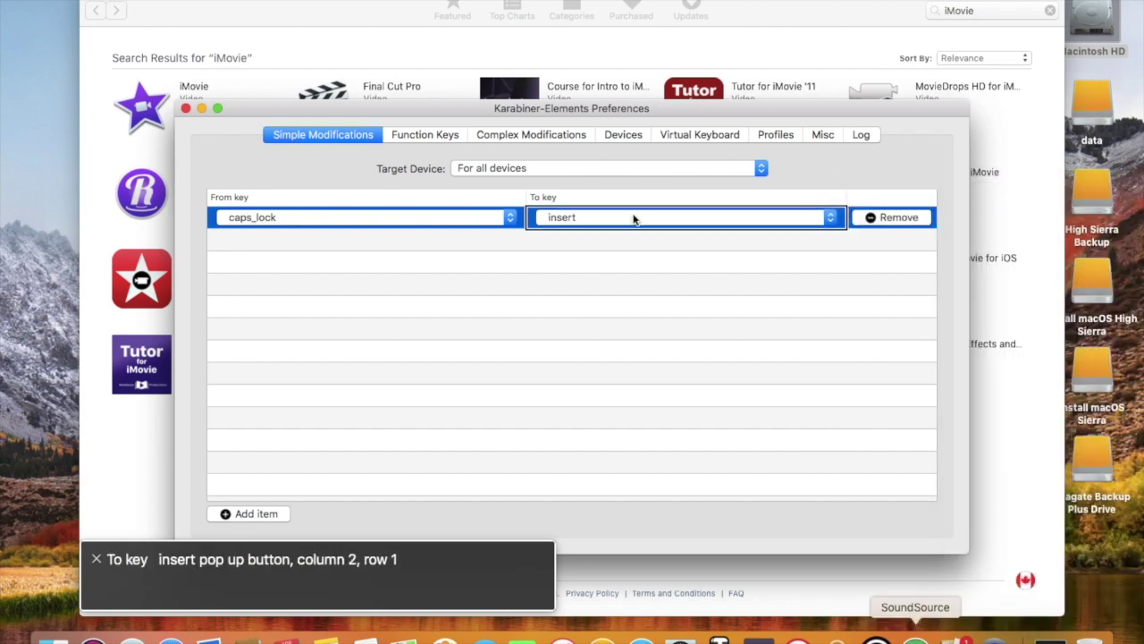
pyautogui.hotkey('ctrl', 'alt', 'F8')
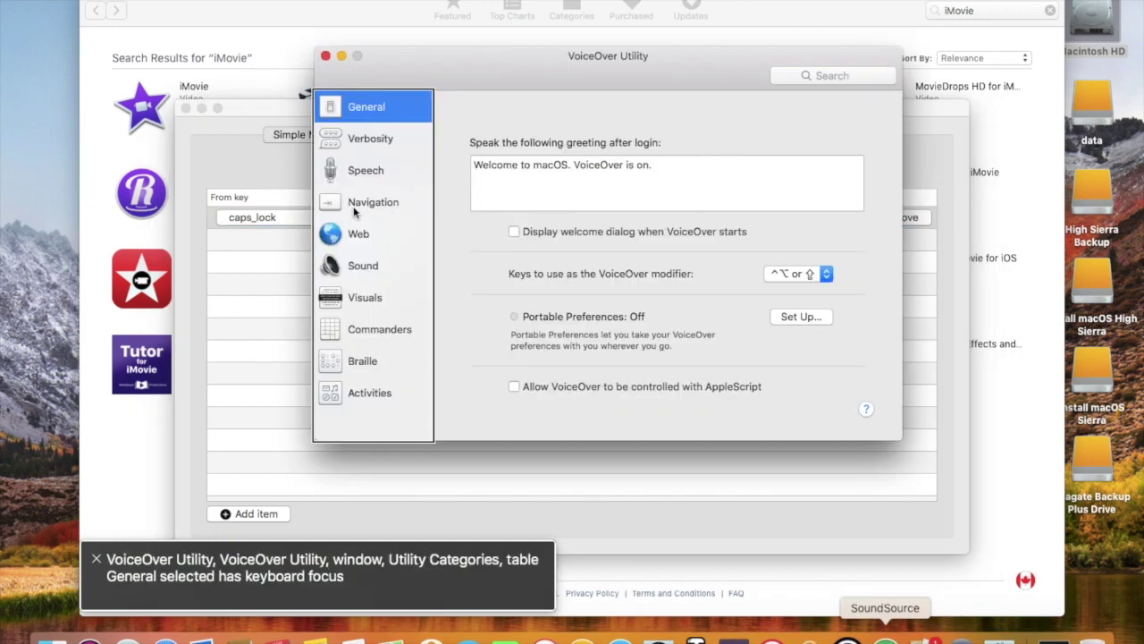
# In General settings, choose Control + Option as the VoiceOver modifier keys.
pyautogui.press('Down')
pyautogui.press('Down')
pyautogui.press('Up')
pyautogui.press('Up')
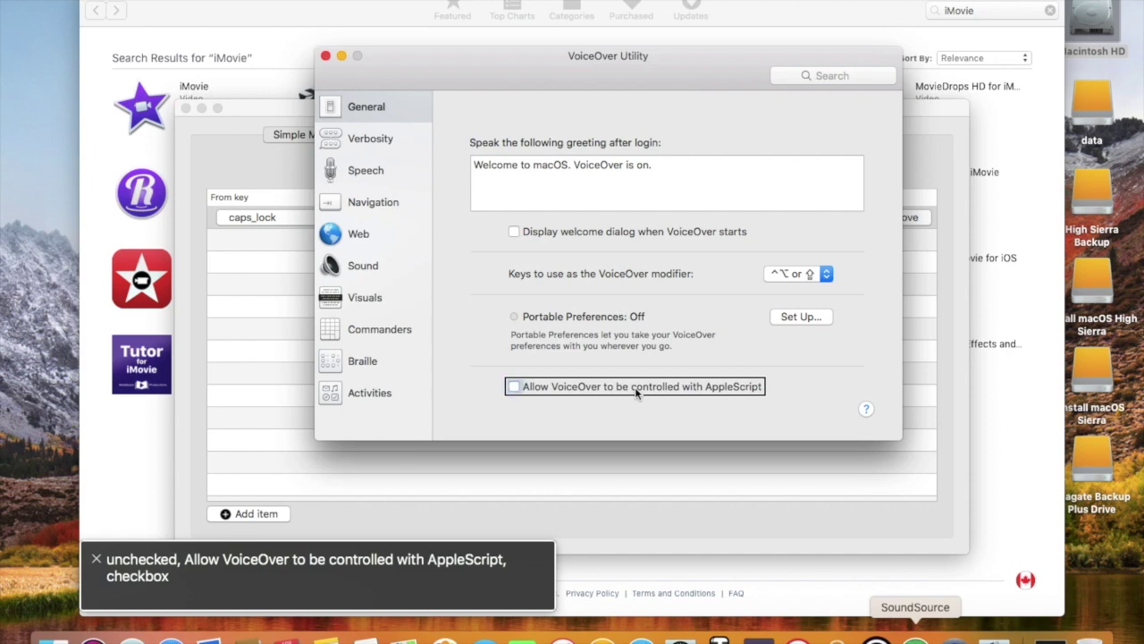
pyautogui.hotkey('ctrl', 'alt', 'Left')
pyautogui.hotkey('ctrl', 'alt', 'Left')
pyautogui.hotkey('ctrl', 'alt', 'Left')
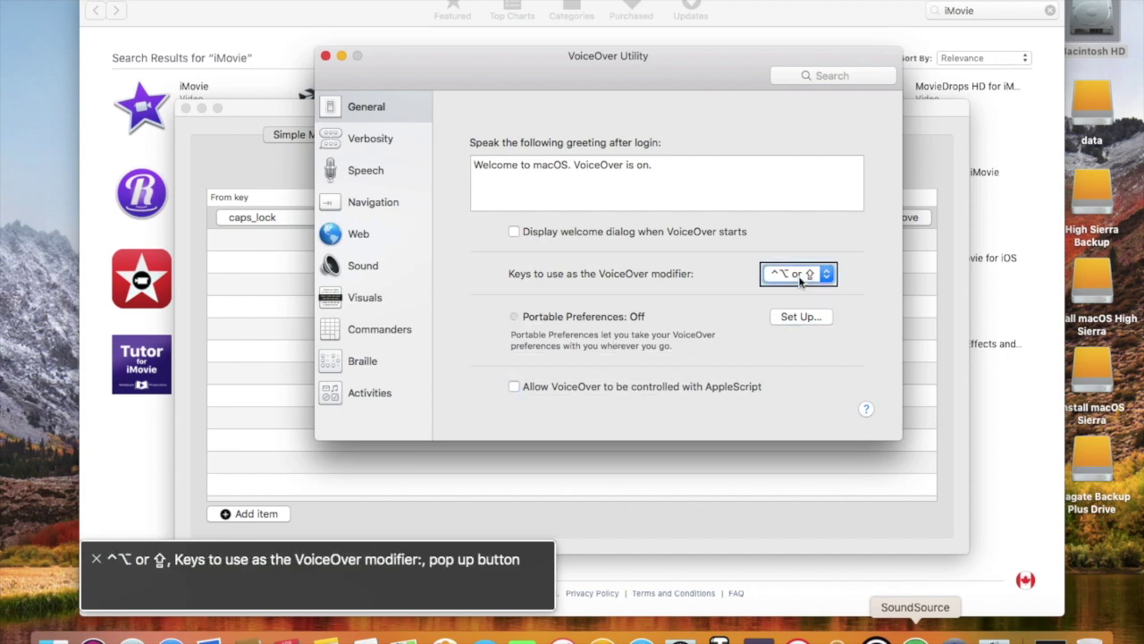
pyautogui.hotkey('ctrl', 'alt', 'space')
pyautogui.press('Up')
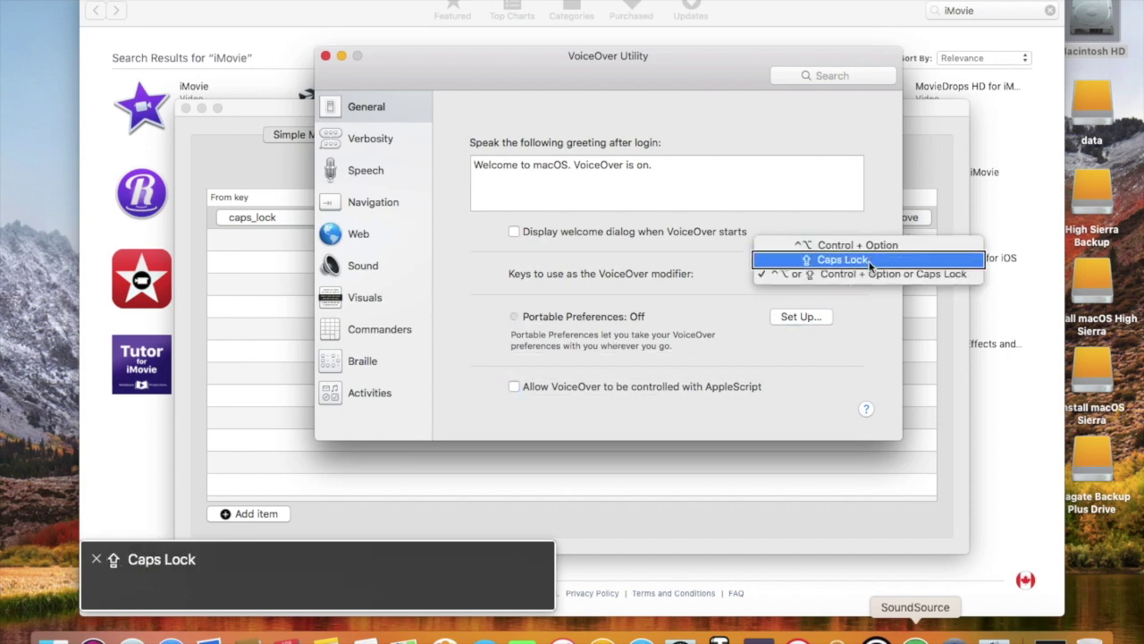
pyautogui.press('Up')
pyautogui.hotkey('ctrl', 'alt', 'space')
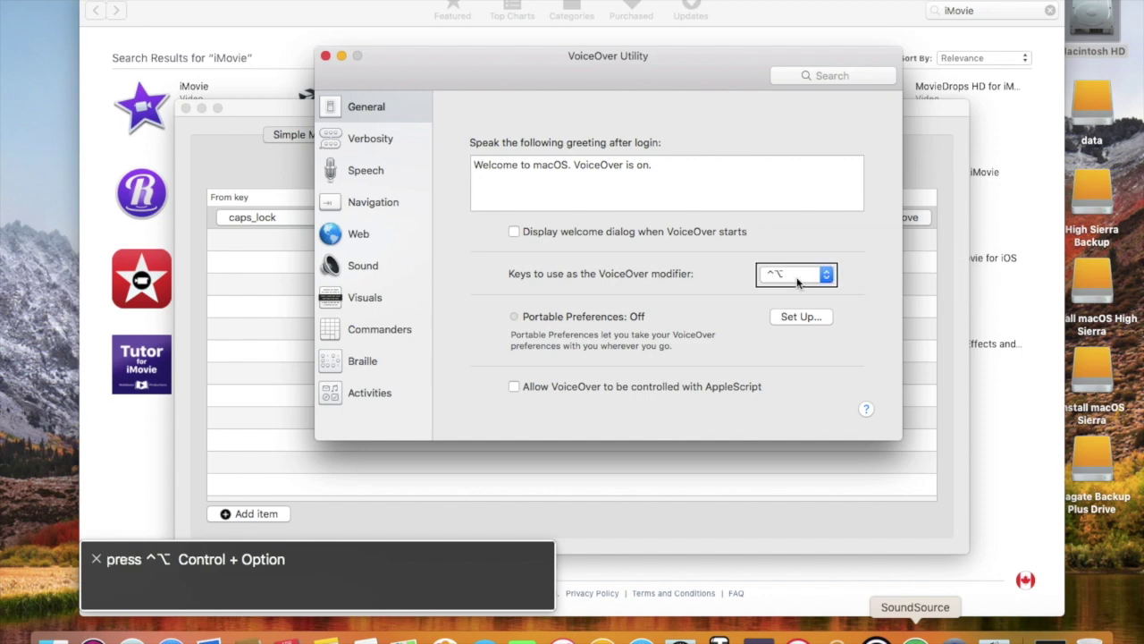
# Close VoiceOver Utility, recheck the caps_lock mapping, and close Karabiner Preferences.
pyautogui.press('super+w')
pyautogui.hotkey('ctrl', 'alt', 'Right')
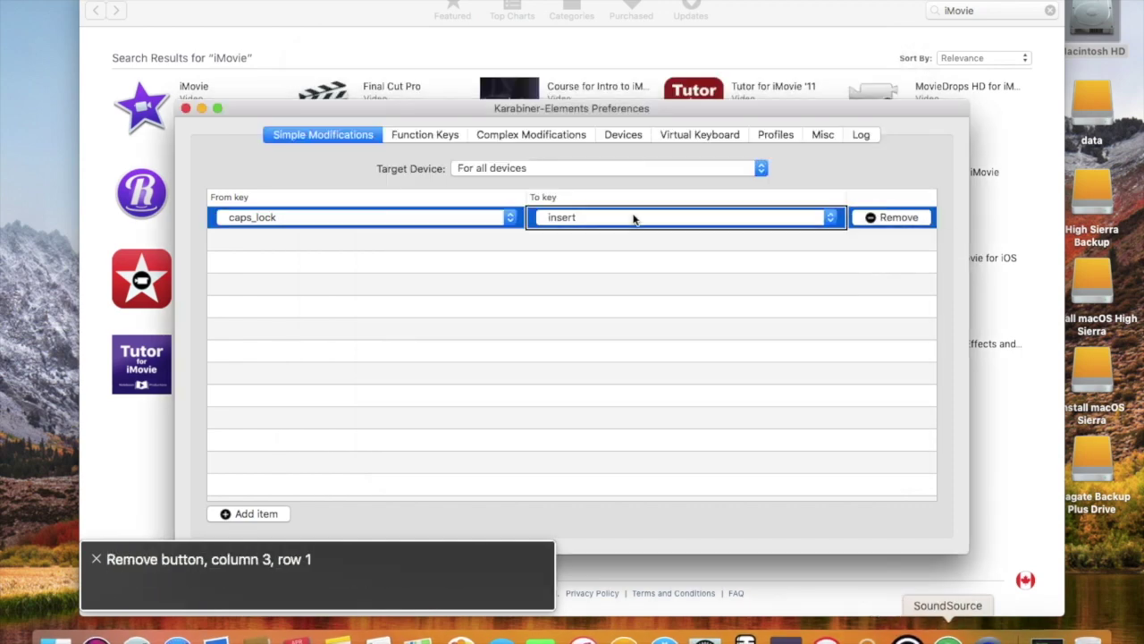
pyautogui.hotkey('ctrl', 'alt', 'Left')
pyautogui.hotkey('ctrl', 'alt', 'Left')
pyautogui.press('super+w')
# Switch to Finder's Windows XP folder in Documents and open Windows XP.vmx.
pyautogui.press('Down')
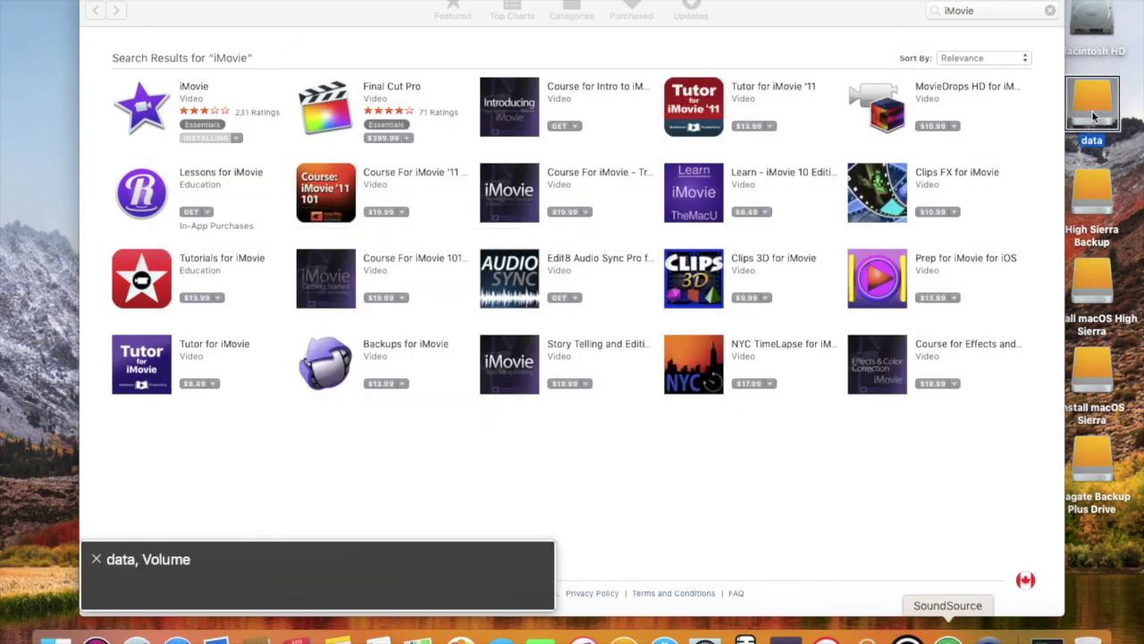
pyautogui.press('Up')
pyautogui.press('super+Tab')
pyautogui.press('super+Tab')
pyautogui.press('super+Tab')
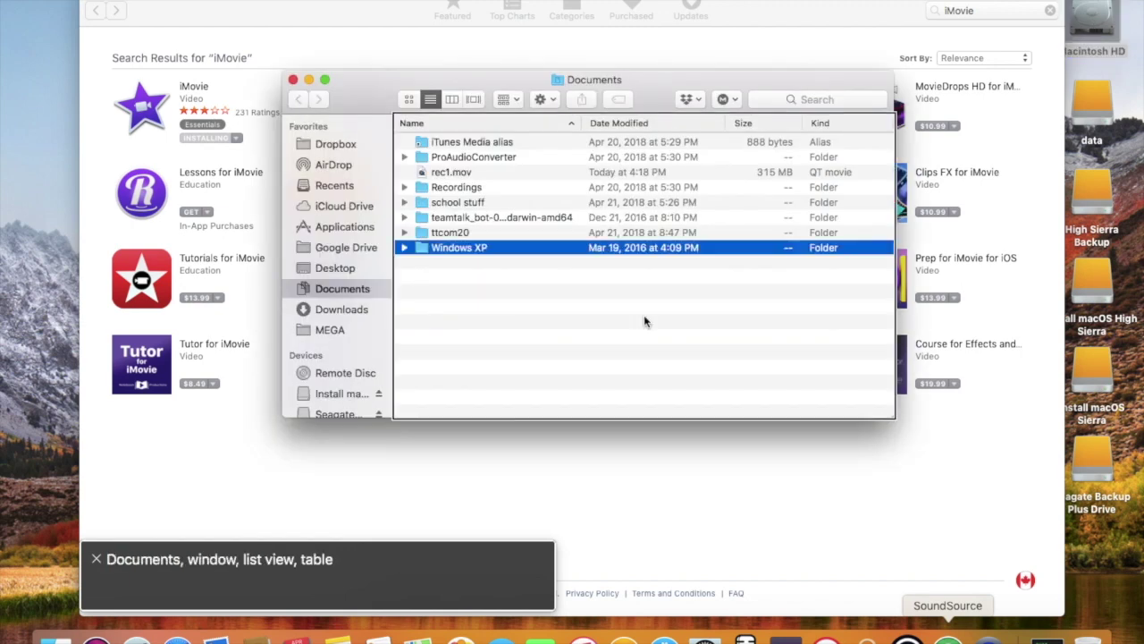
pyautogui.press('super+Down')
pyautogui.press('Down')
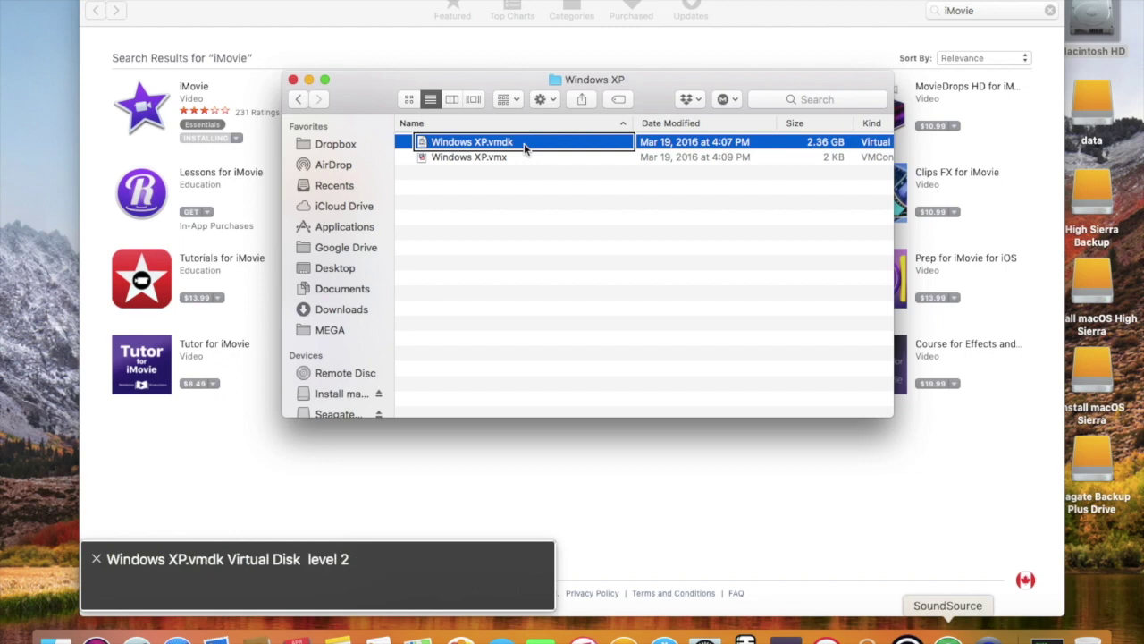
pyautogui.press('Down')
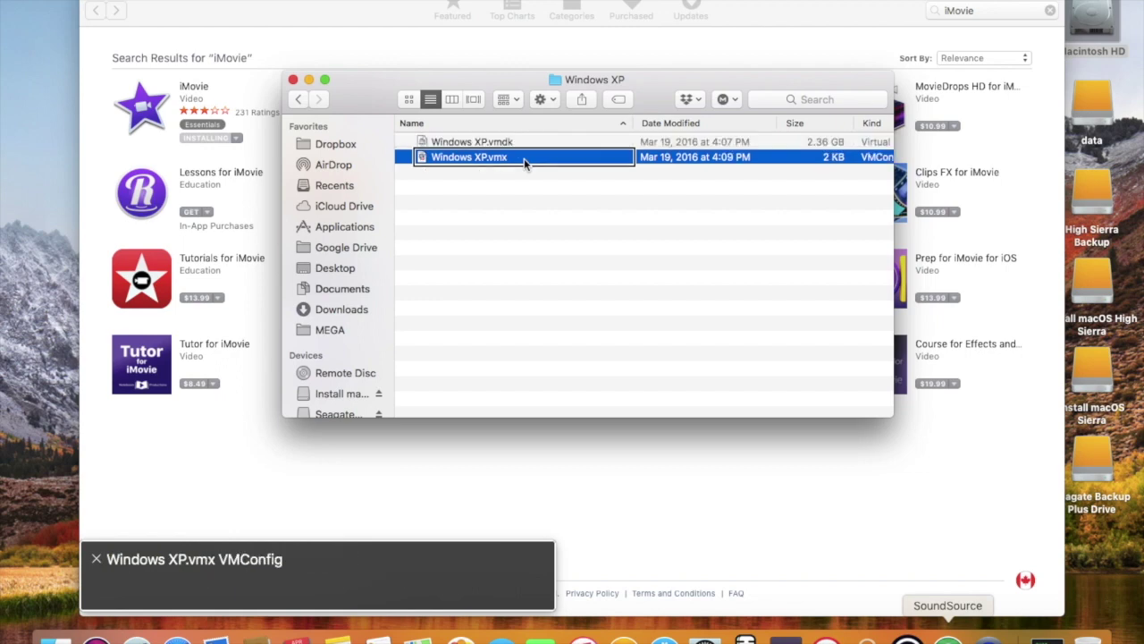
pyautogui.press('super+Down')
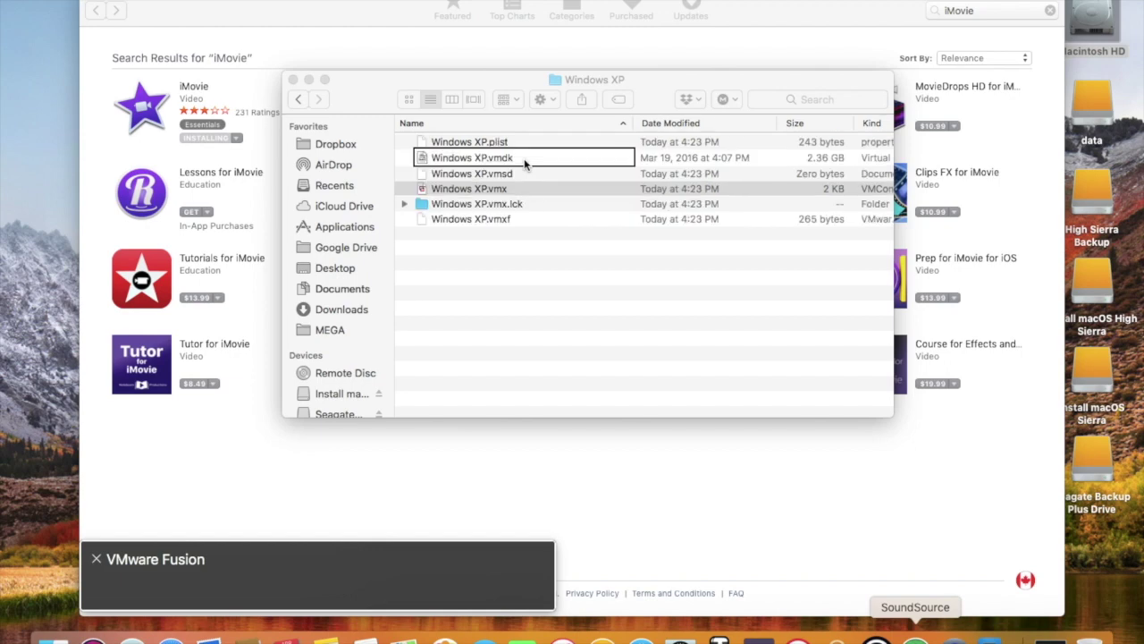
# Choose Don't Upgrade and I Copied It, then open VoiceOver Utility with VO+F8.
pyautogui.hotkey('ctrl', 'alt', 'Right')
pyautogui.hotkey('ctrl', 'alt', 'Right')
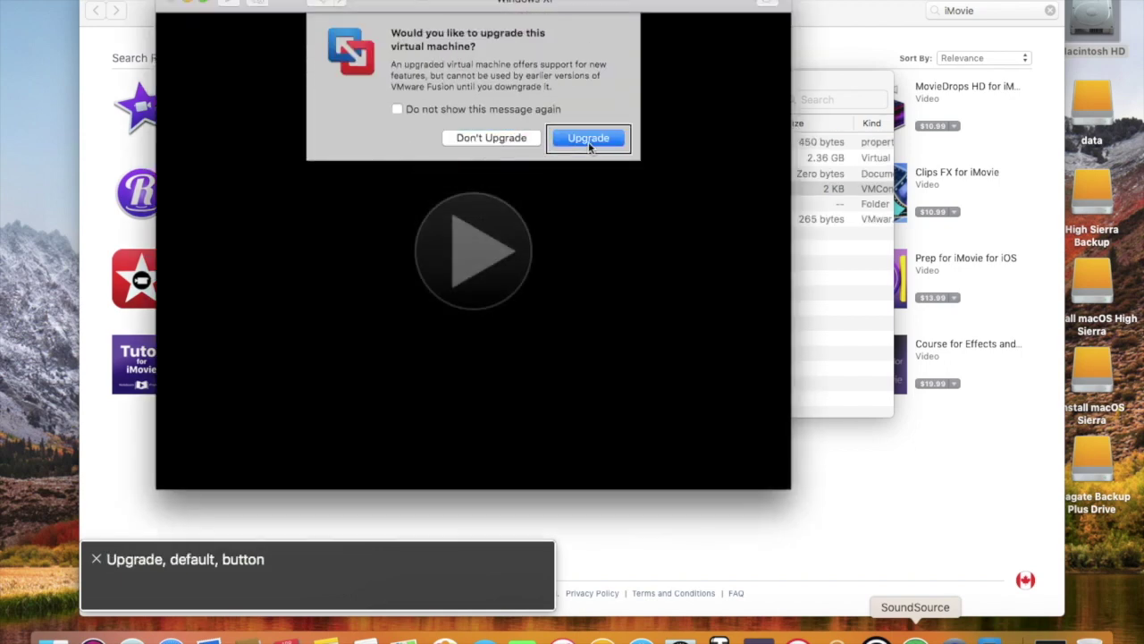
pyautogui.hotkey('ctrl', 'alt', 'Left')
pyautogui.hotkey('ctrl', 'alt', 'space')
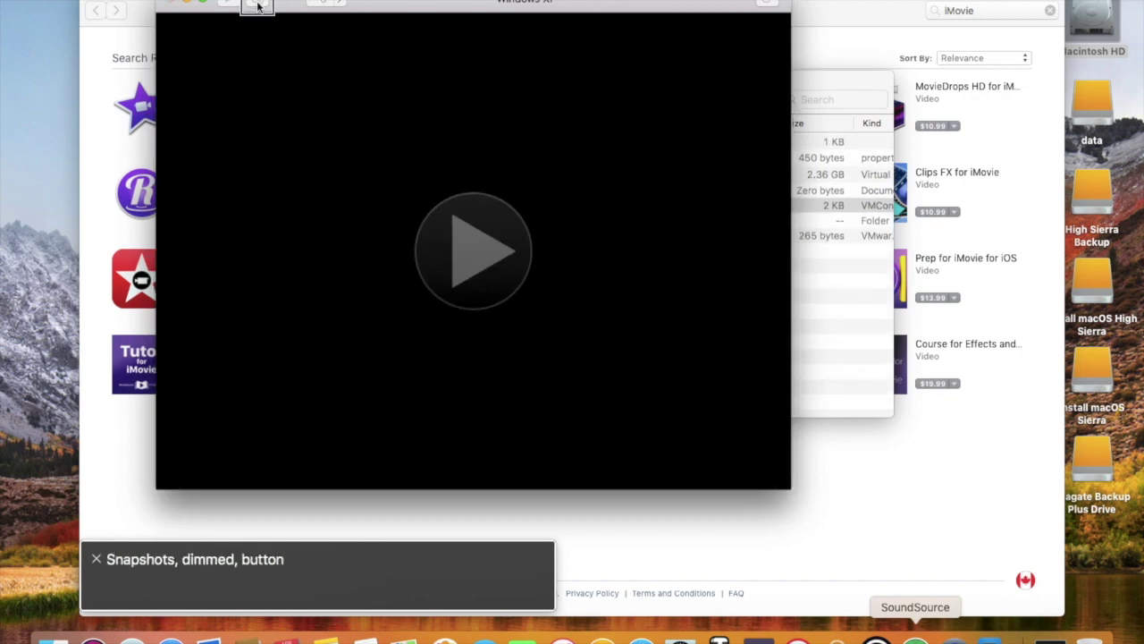
pyautogui.hotkey('ctrl', 'alt', 'Right')
pyautogui.hotkey('ctrl', 'alt', 'Right')
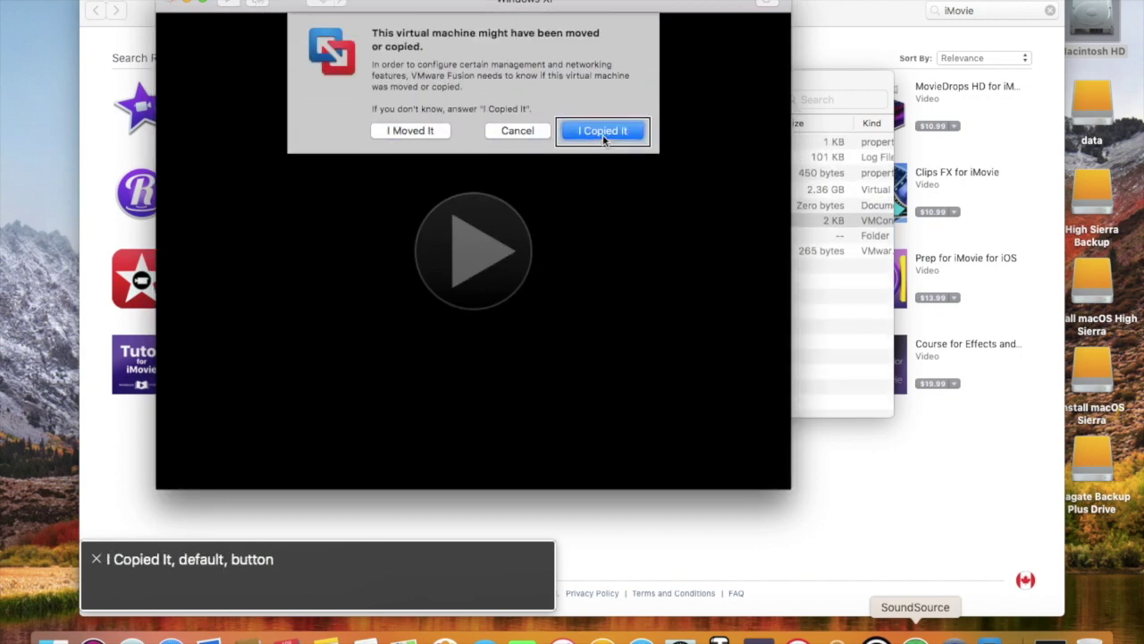
pyautogui.hotkey('ctrl', 'alt', 'space')
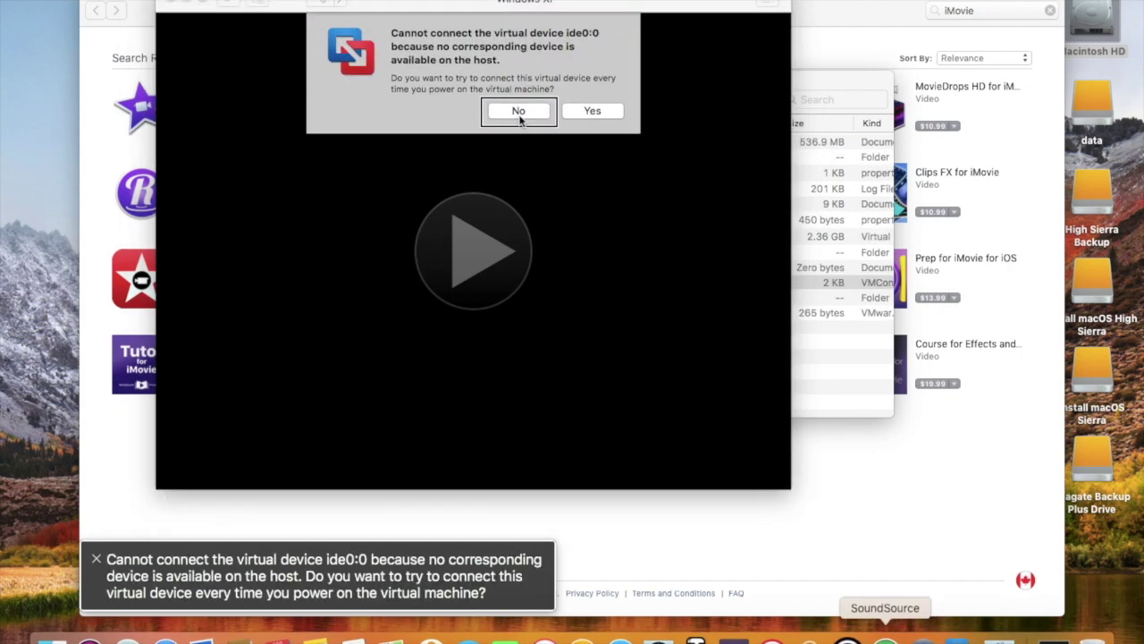
pyautogui.hotkey('ctrl', 'alt', 'F8')
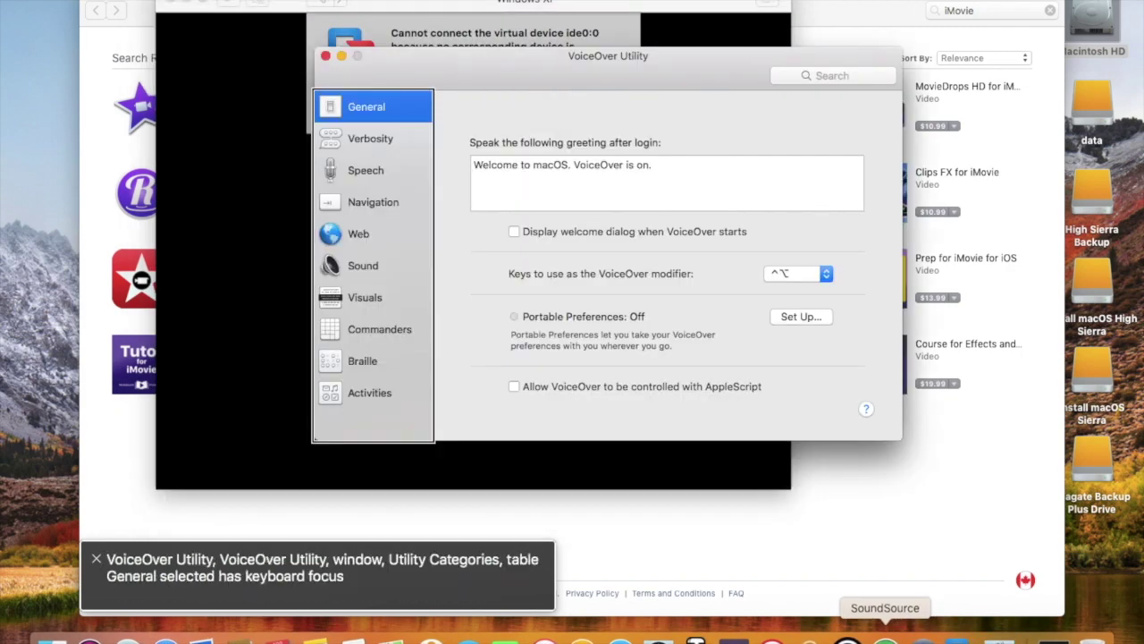
# Set VoiceOver's sound output device to Built-in Output.
pyautogui.press('Down')
pyautogui.press('Down')
pyautogui.press('Down')
pyautogui.press('Tab')
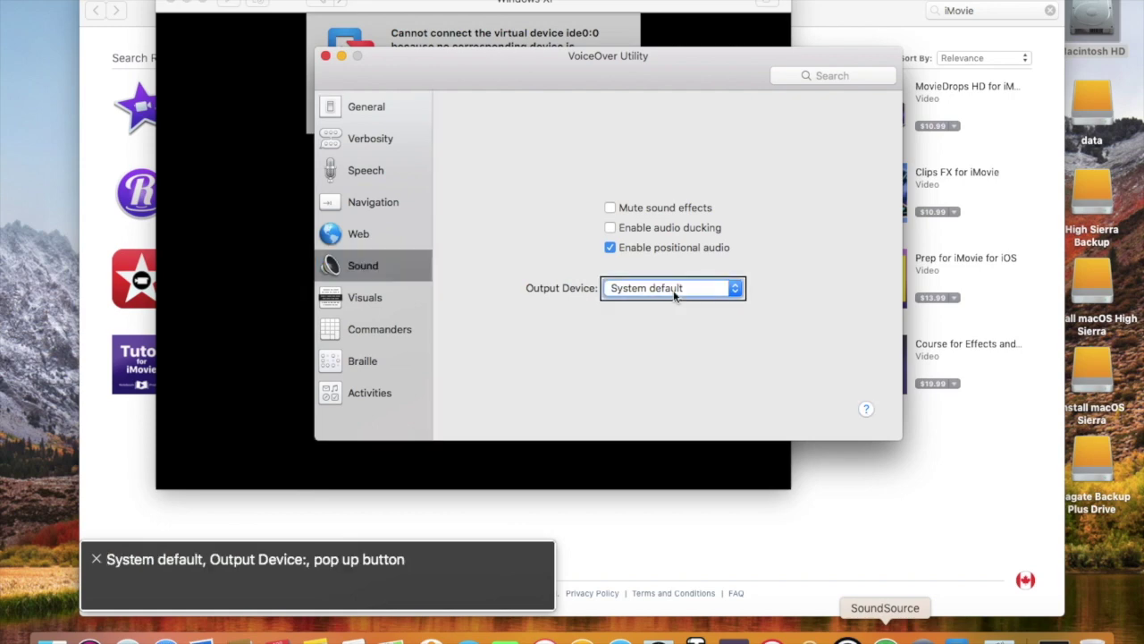
pyautogui.hotkey('ctrl', 'alt', 'space')
pyautogui.press('Down')
pyautogui.press('Down')
pyautogui.press('Down')
pyautogui.press('Return')
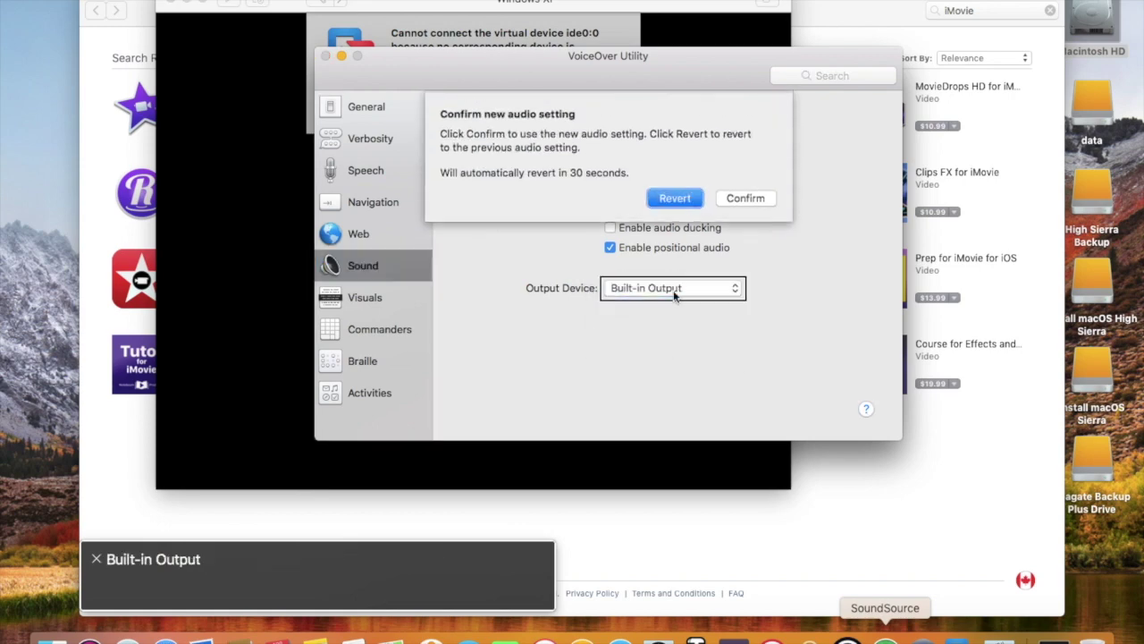
# Keep the new audio setting, quit VoiceOver Utility, and decline reconnecting ide0:0.
pyautogui.hotkey('ctrl', 'alt', 'Right')
pyautogui.hotkey('ctrl', 'alt', 'space')
pyautogui.press('super+q')
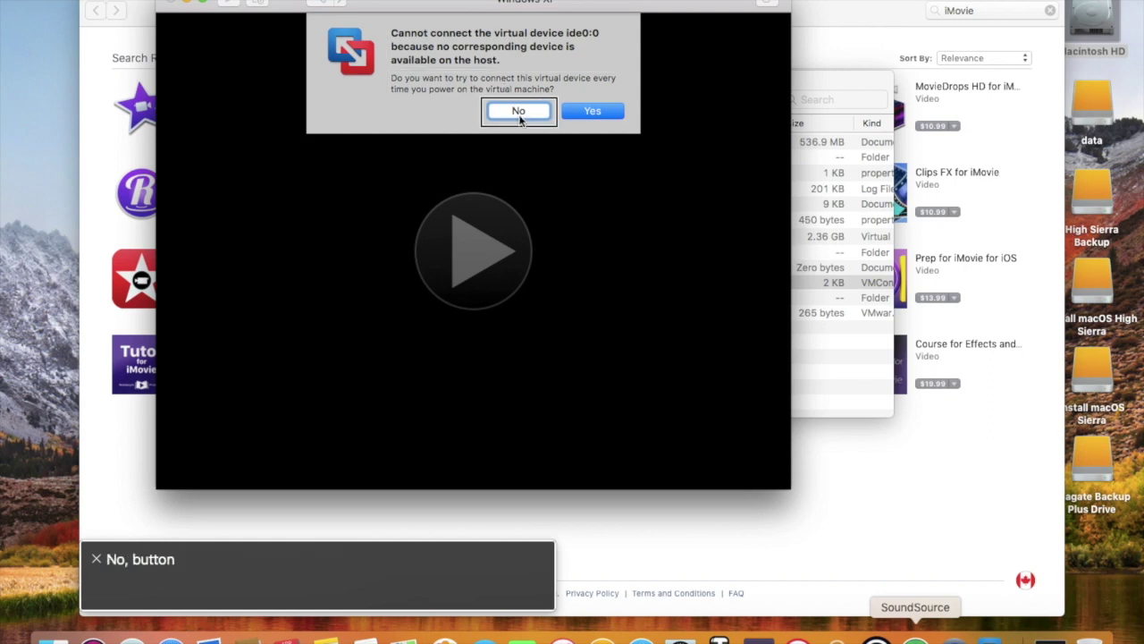
pyautogui.hotkey('ctrl', 'alt', 'space')
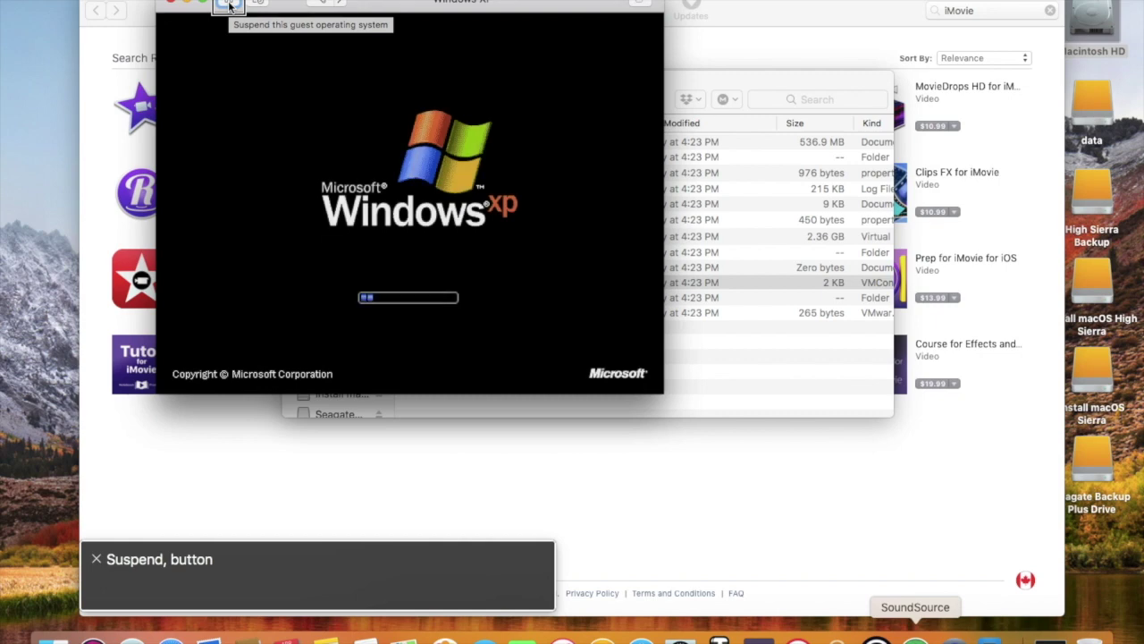
# Step through the running apps, then return screen-reader focus to the booting XP VM window.
pyautogui.press('super+Tab')
pyautogui.press('super+Tab')
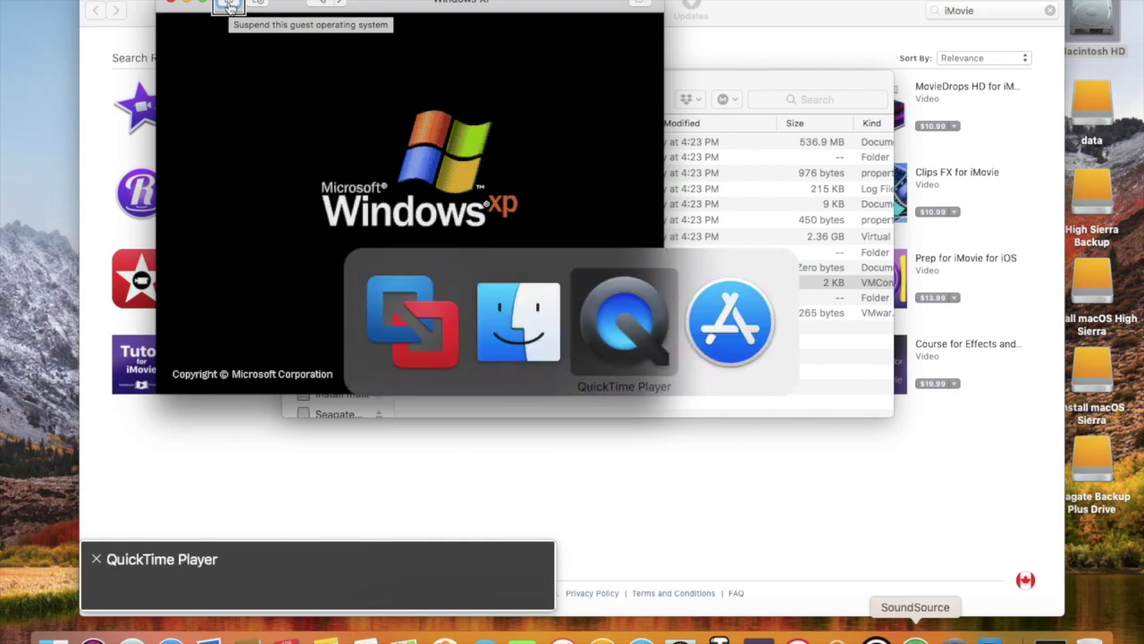
pyautogui.press('super+Tab')
pyautogui.press('super+Tab')
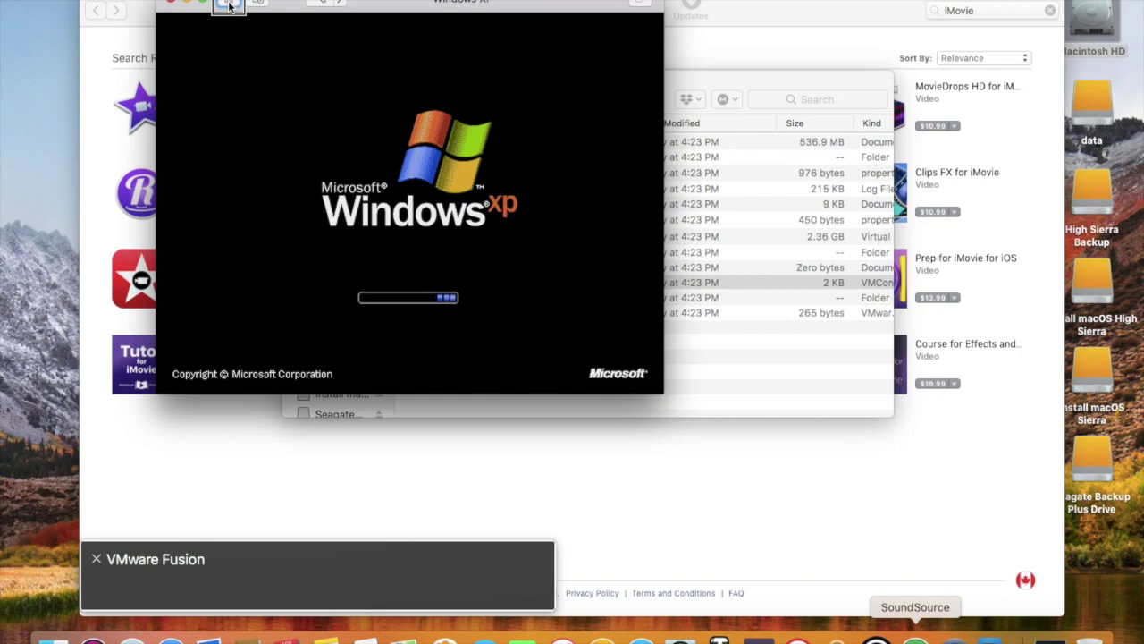
pyautogui.hotkey('ctrl', 'alt', 'd')
pyautogui.press('Right')
pyautogui.press('Right')
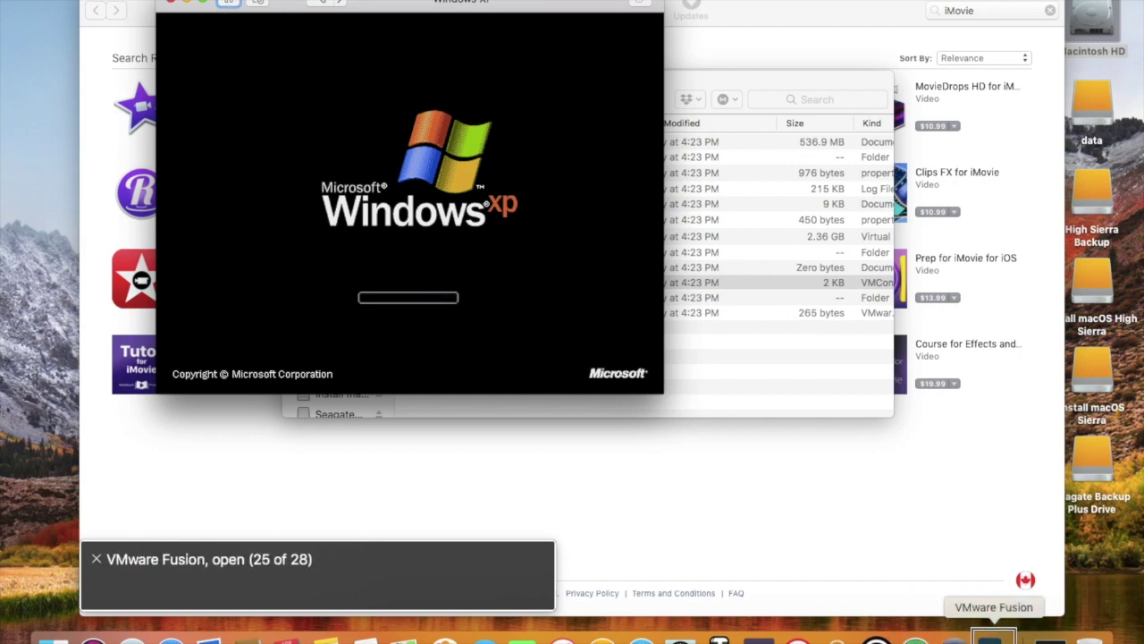
pyautogui.press('Right')
pyautogui.press('Right')
pyautogui.press('Right')
pyautogui.press('Right')
pyautogui.press('Right')
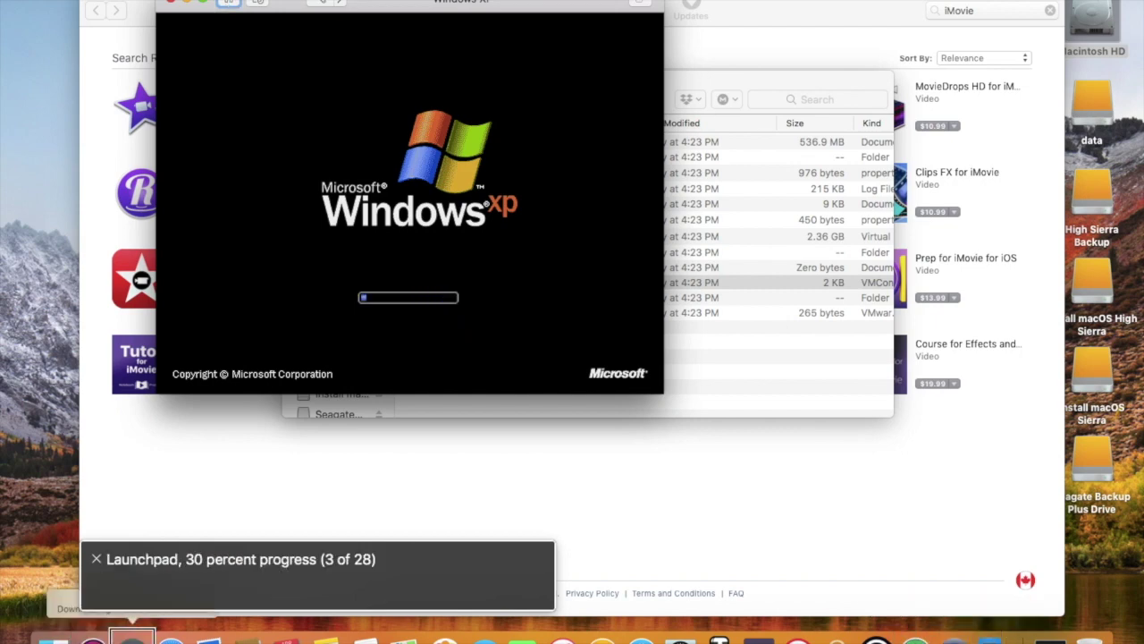
pyautogui.press('Left')
pyautogui.press('Left')
pyautogui.press('Escape')
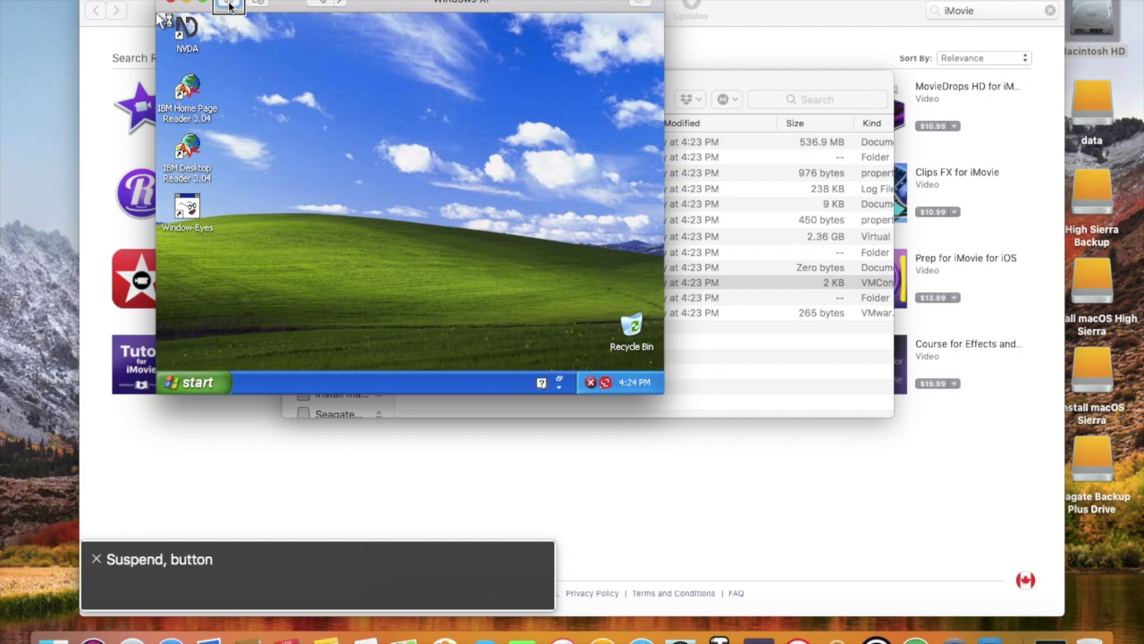
# Turn VoiceOver off, focus the XP desktop, and bring up the NVDA menu with Insert+N.
pyautogui.press('super+F5')
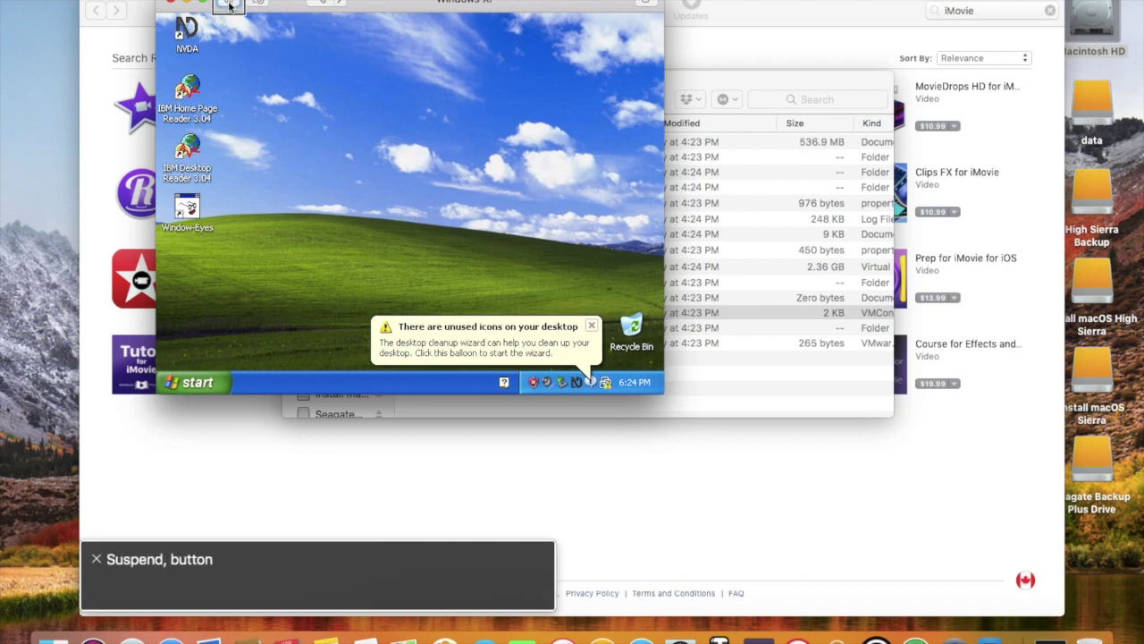
pyautogui.press('super+F5')
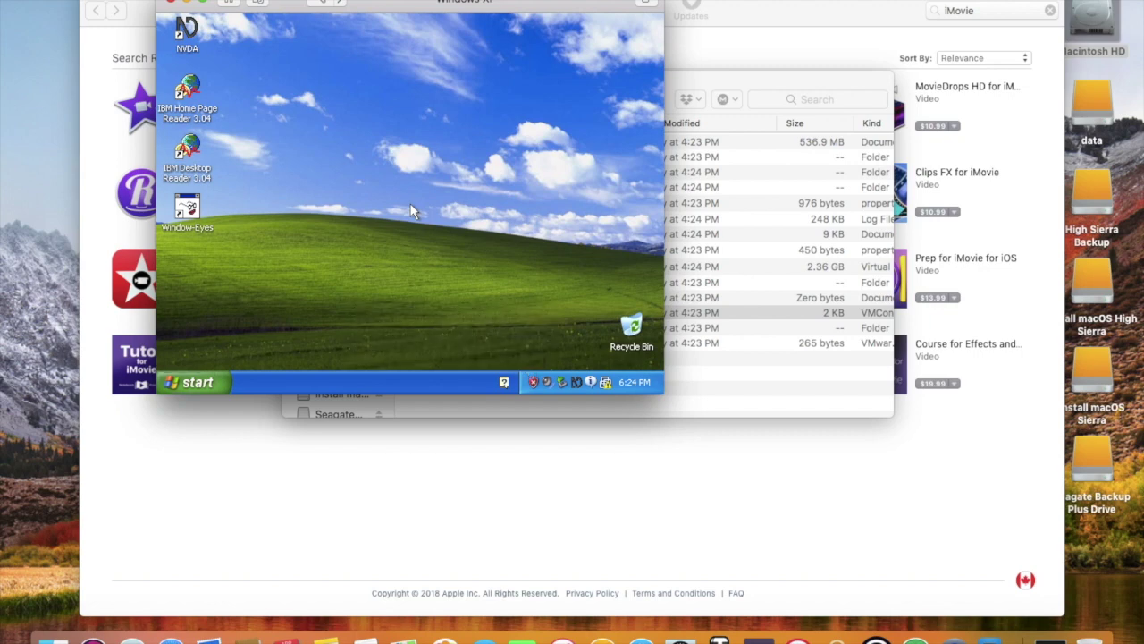
pyautogui.press('Tab')
pyautogui.press('Tab')
pyautogui.press('Insert+n')
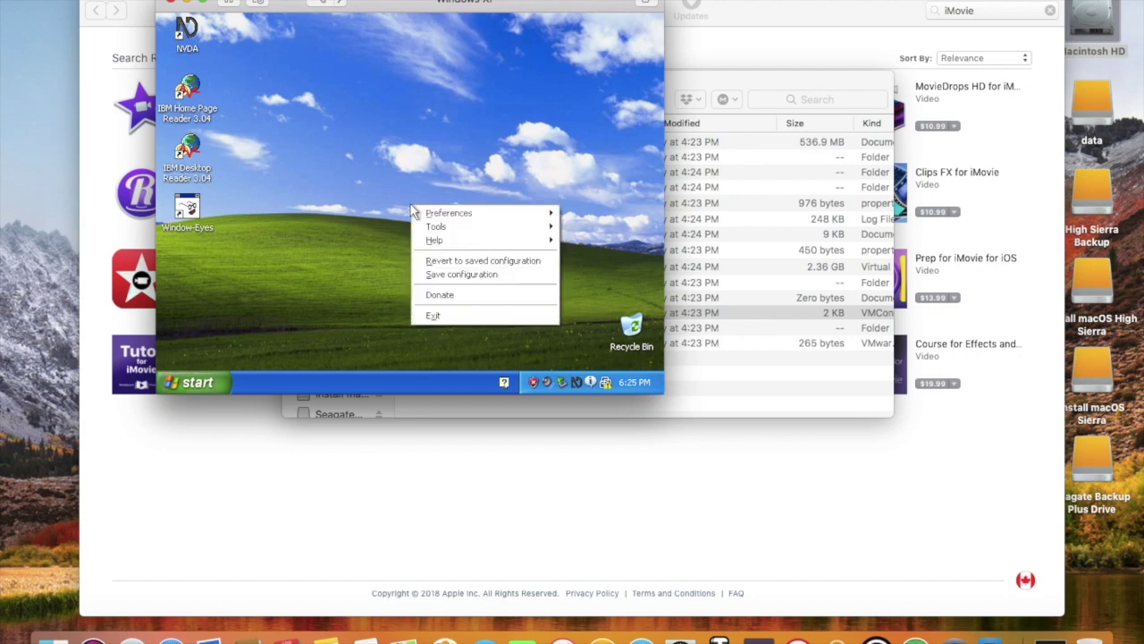
# In NVDA Keyboard settings, use laptop layout, enable CapsLock as NVDA modifier, and close the dialog.
pyautogui.press('p')
pyautogui.press('k')
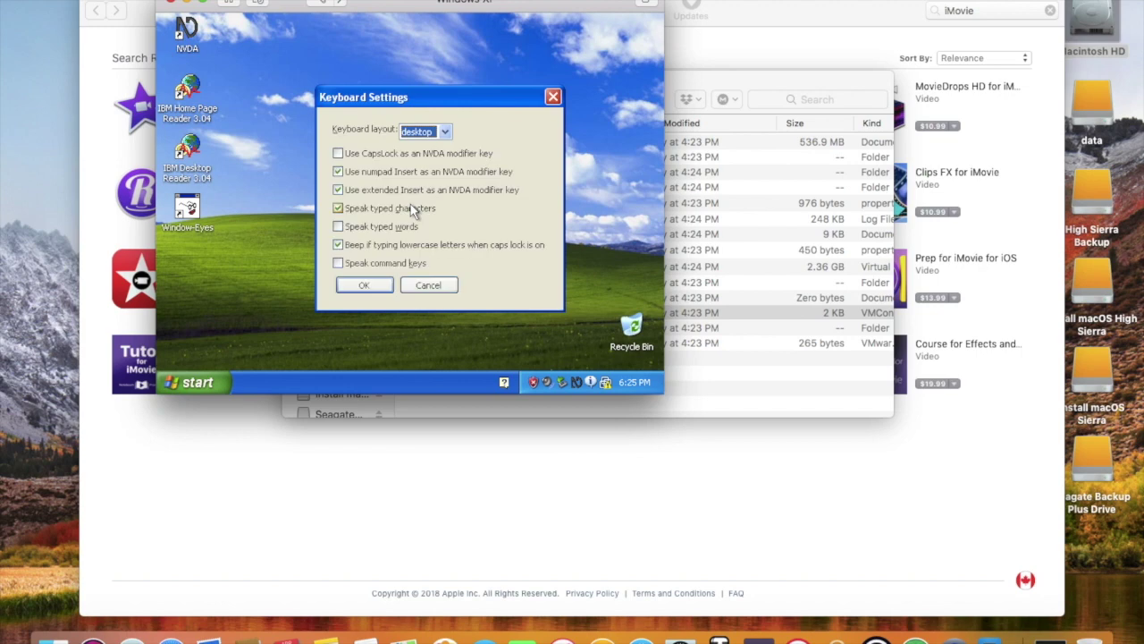
pyautogui.press('Tab')
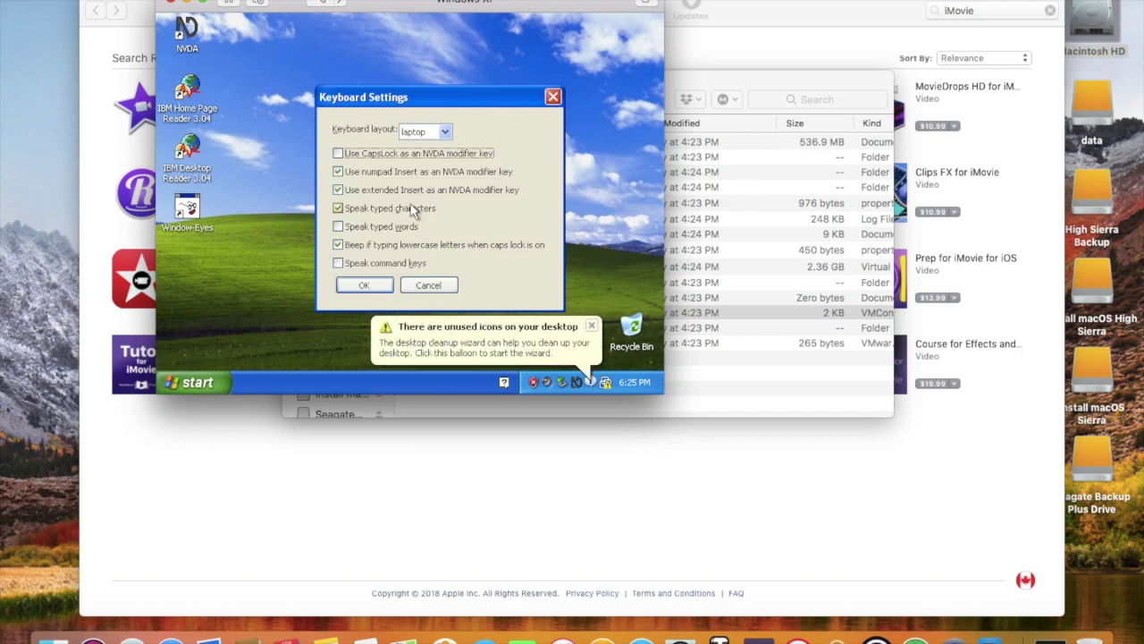
pyautogui.press('space')
pyautogui.press('Tab')
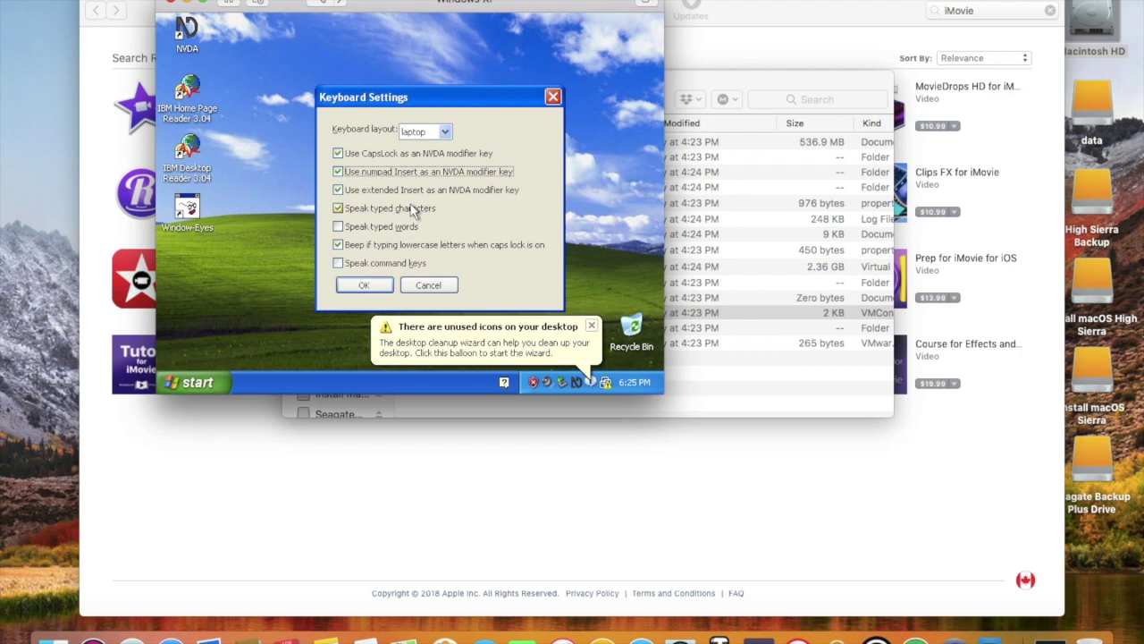
pyautogui.press('Tab')
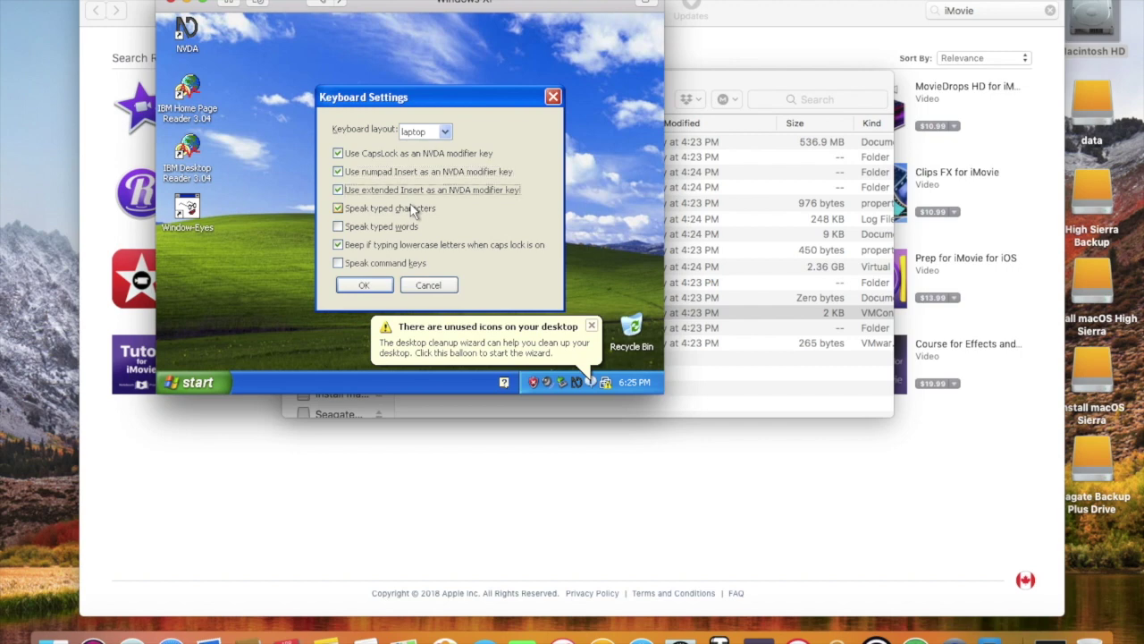
pyautogui.press('Tab')
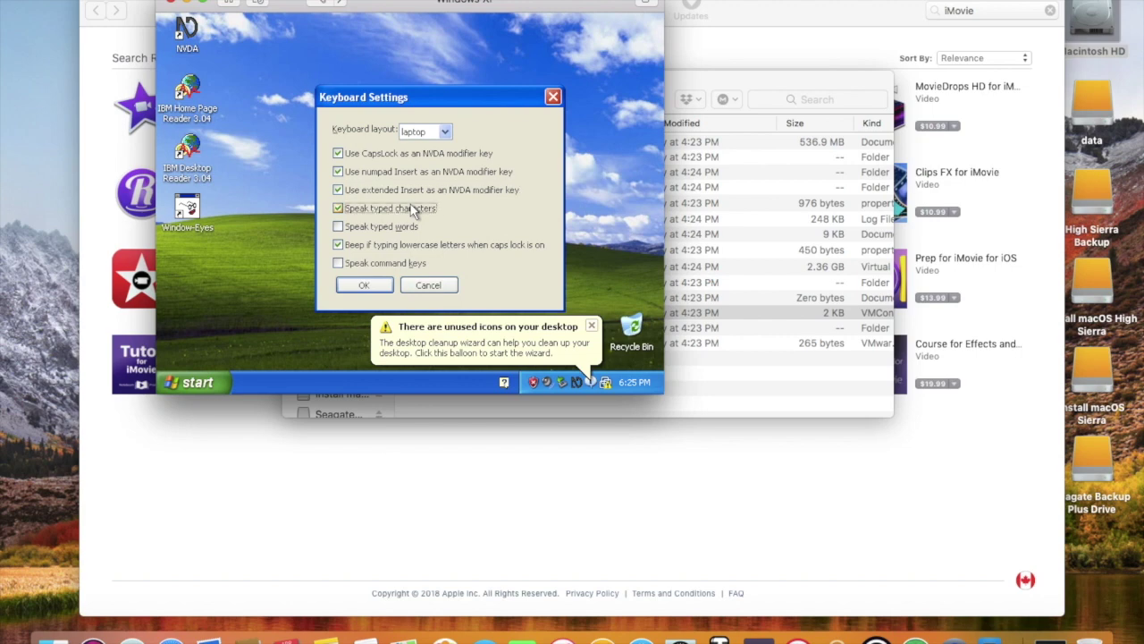
pyautogui.press('Tab')
pyautogui.press('Tab')
pyautogui.press('Tab')
pyautogui.press('Tab')
pyautogui.press('Tab')
pyautogui.press('Tab')
pyautogui.press('Tab')
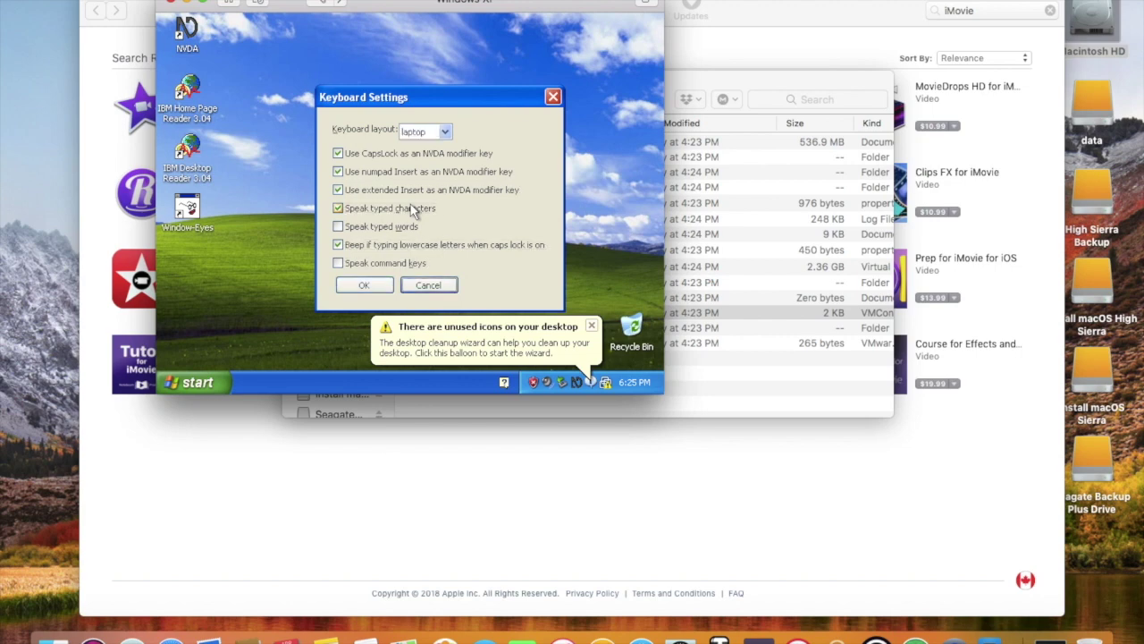
pyautogui.press('Tab')
pyautogui.press('Return')
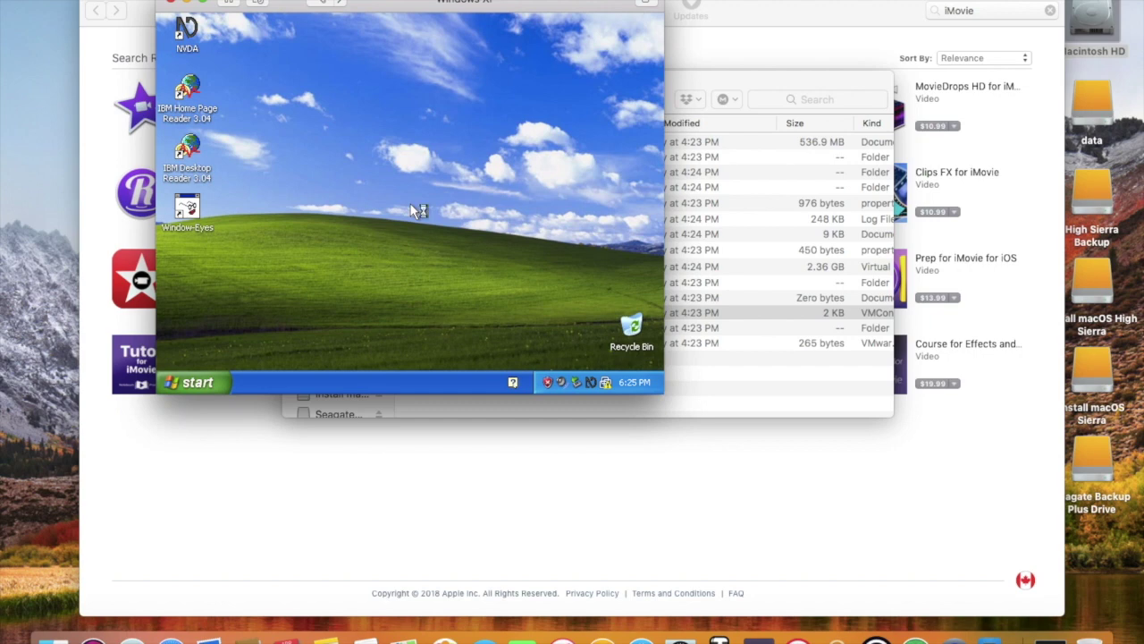
# Turn off Windows XP from the Start menu, then turn VoiceOver back on.
pyautogui.hotkey('ctrl', 'Escape')
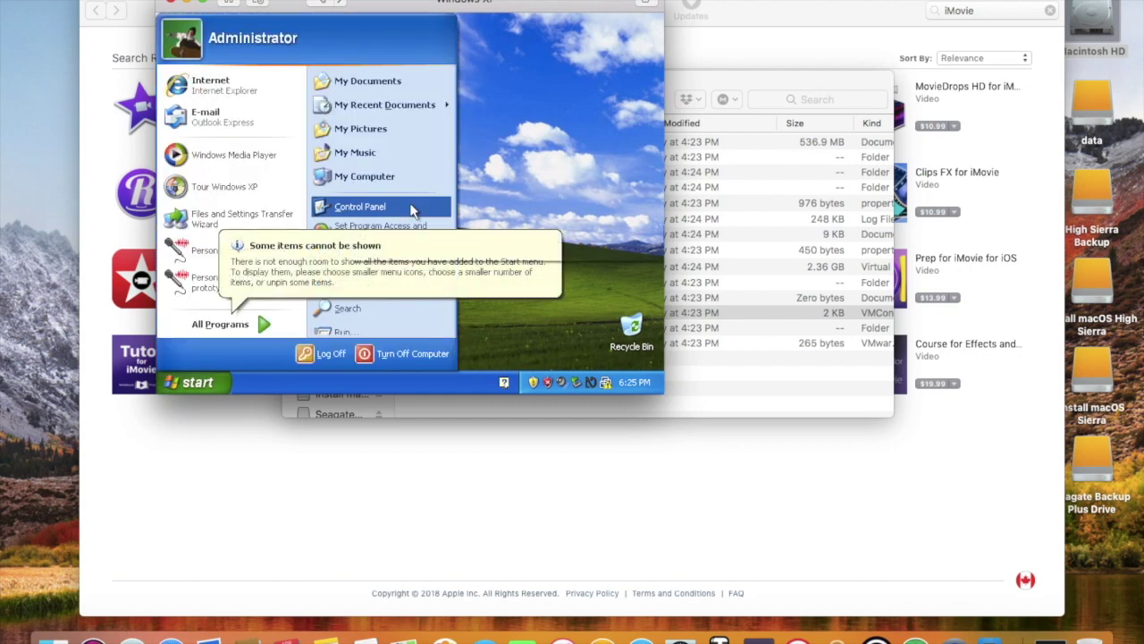
pyautogui.press('u')
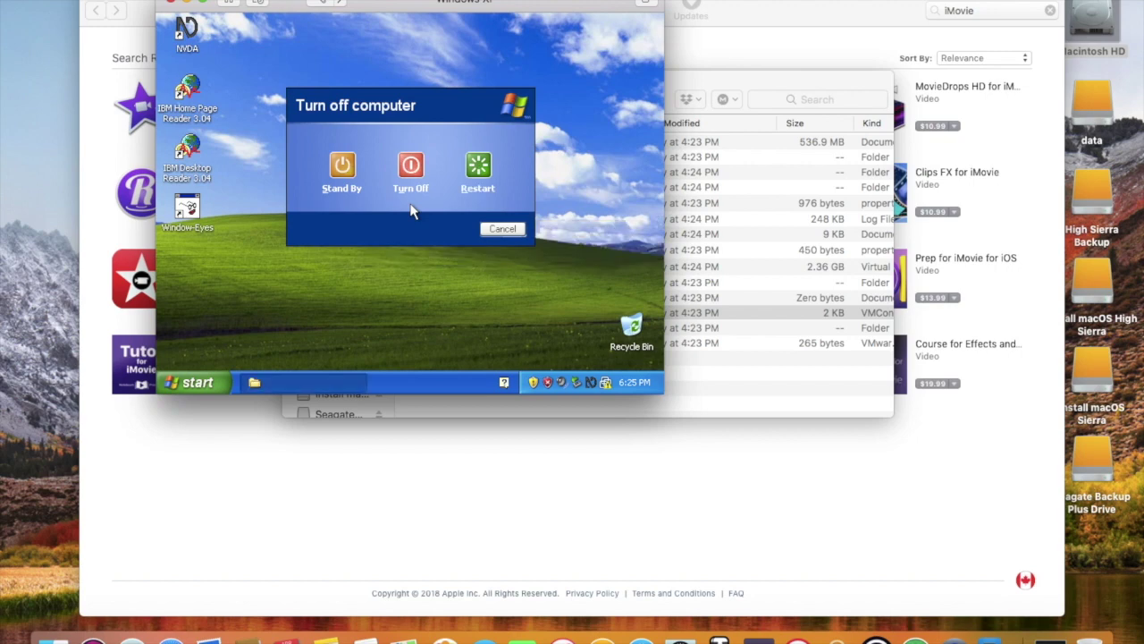
pyautogui.press('u')
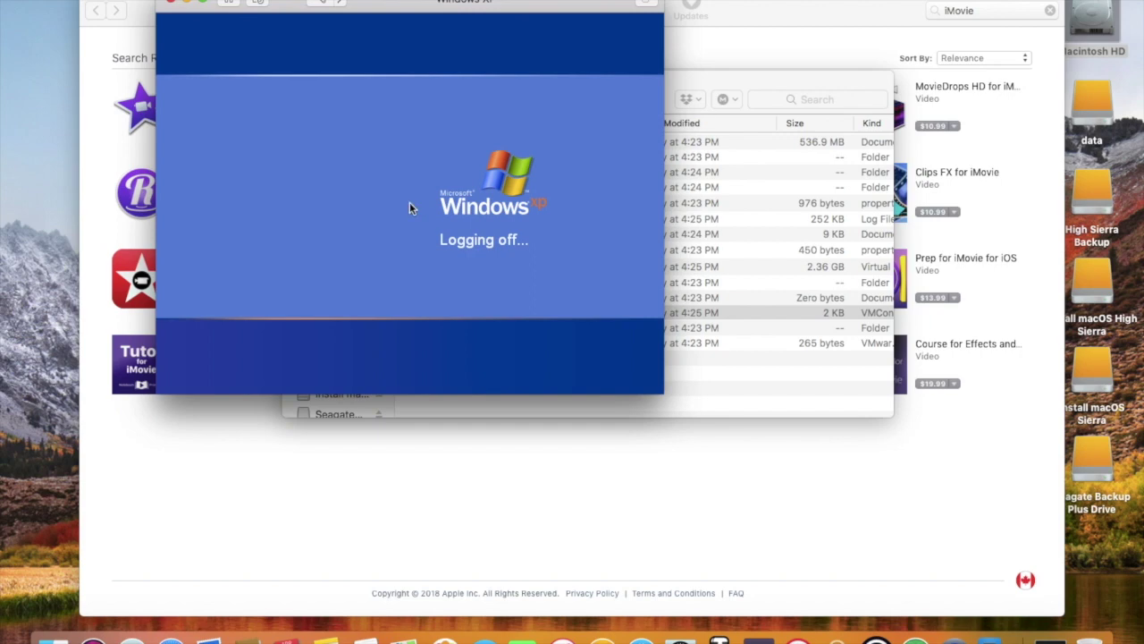
pyautogui.press('super+F5')
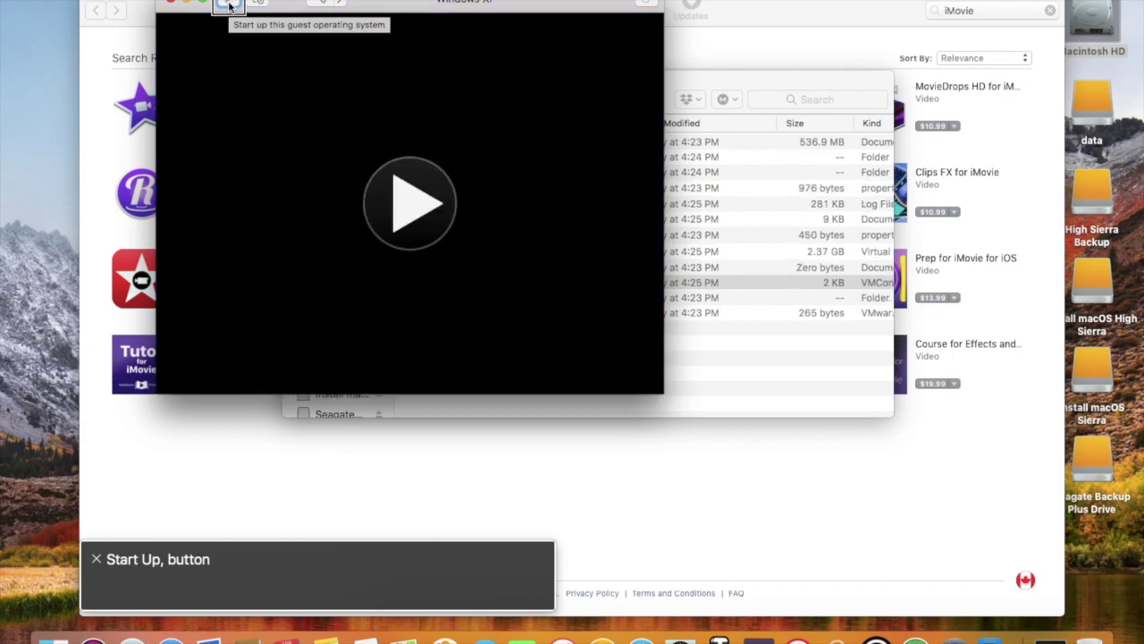
# In VM Settings > Processors & Memory, change memory from 512 MB to 4096 MB and close Settings.
pyautogui.press('super+e')
pyautogui.hotkey('ctrl', 'alt', 'Right')
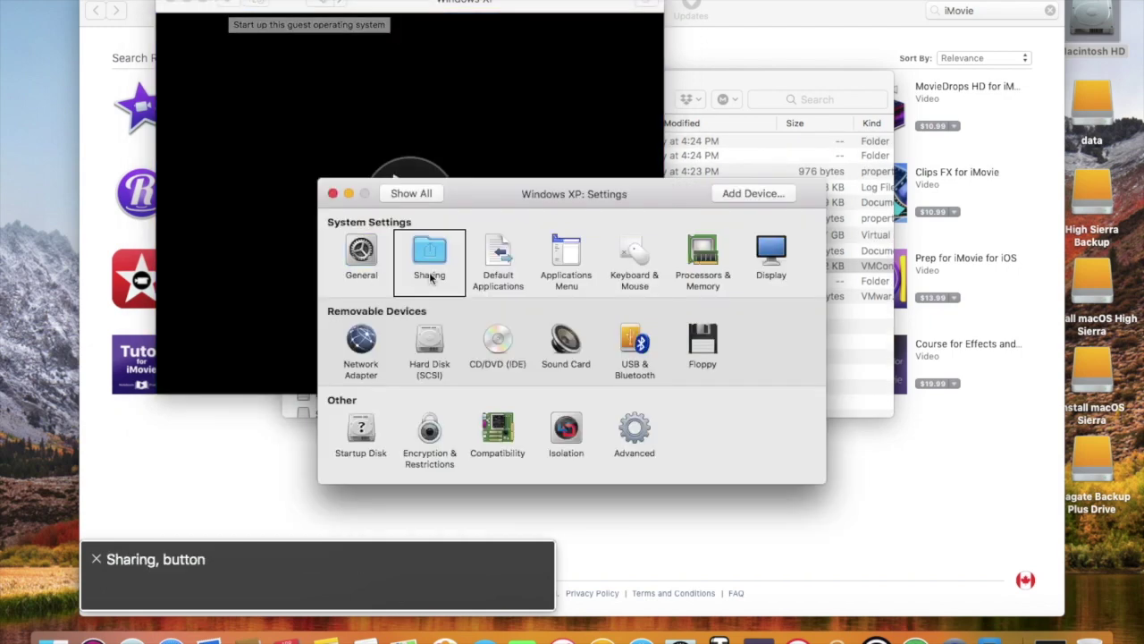
pyautogui.hotkey('ctrl', 'alt', 'Right')
pyautogui.hotkey('ctrl', 'alt', 'Right')
pyautogui.hotkey('ctrl', 'alt', 'Right')
pyautogui.hotkey('ctrl', 'alt', 'Right')
pyautogui.hotkey('ctrl', 'alt', 'Right')
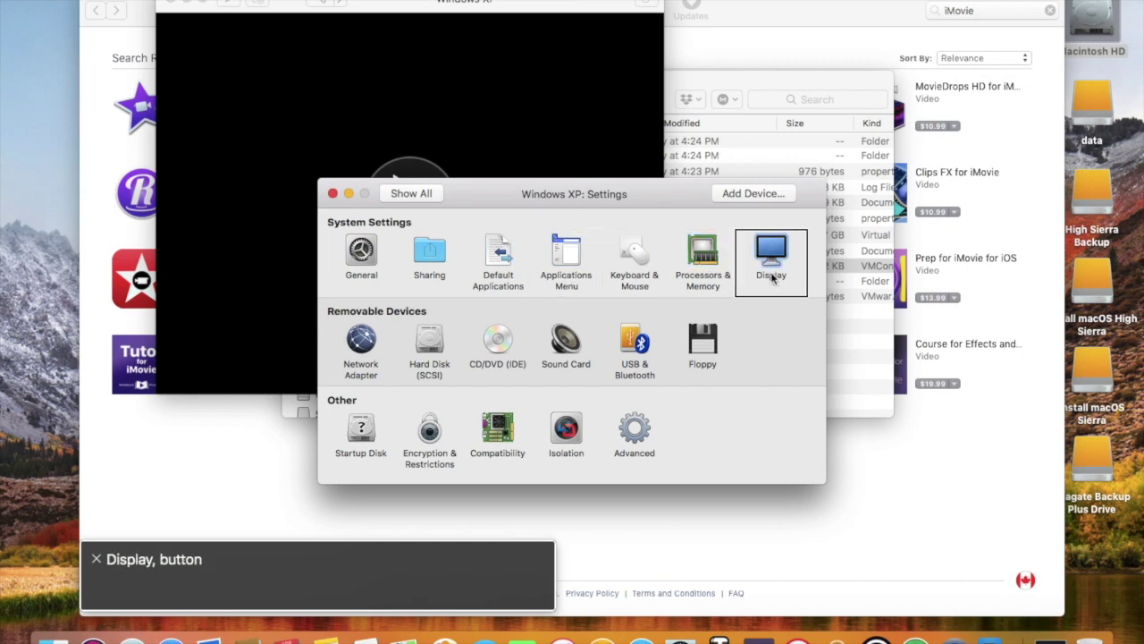
pyautogui.hotkey('ctrl', 'alt', 'Left')
pyautogui.hotkey('ctrl', 'alt', 'space')
pyautogui.hotkey('ctrl', 'alt', 'Right')
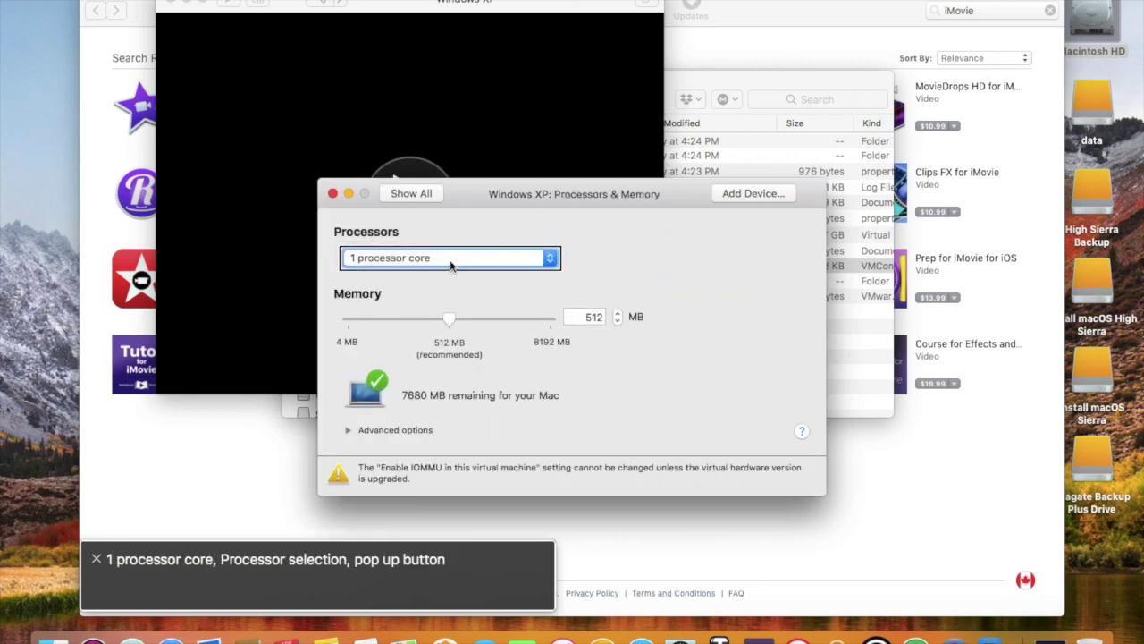
pyautogui.hotkey('ctrl', 'alt', 'Right')
pyautogui.hotkey('ctrl', 'alt', 'Right')
pyautogui.hotkey('ctrl', 'alt', 'Right')
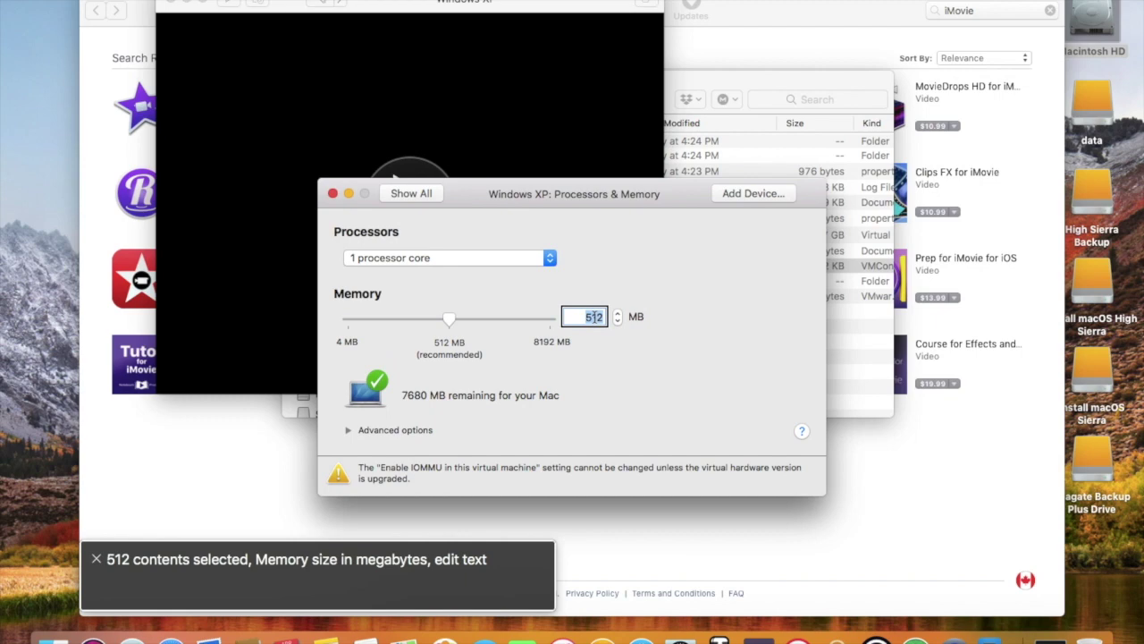
pyautogui.press('BackSpace')
pyautogui.write('5')
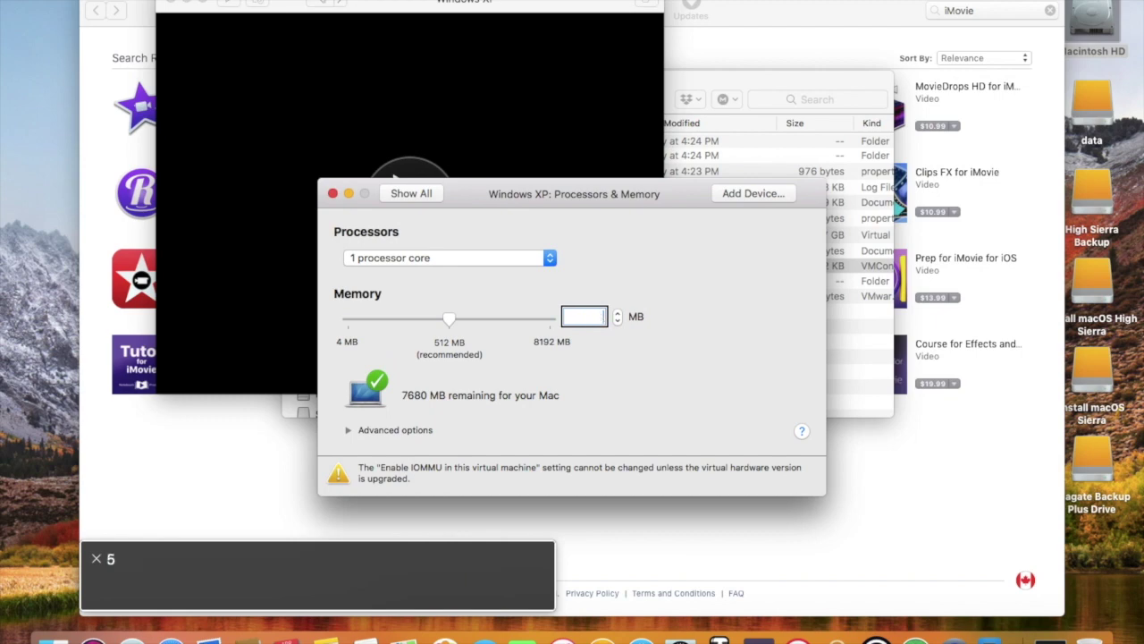
pyautogui.write('409')
pyautogui.write('6')
pyautogui.press('Return')
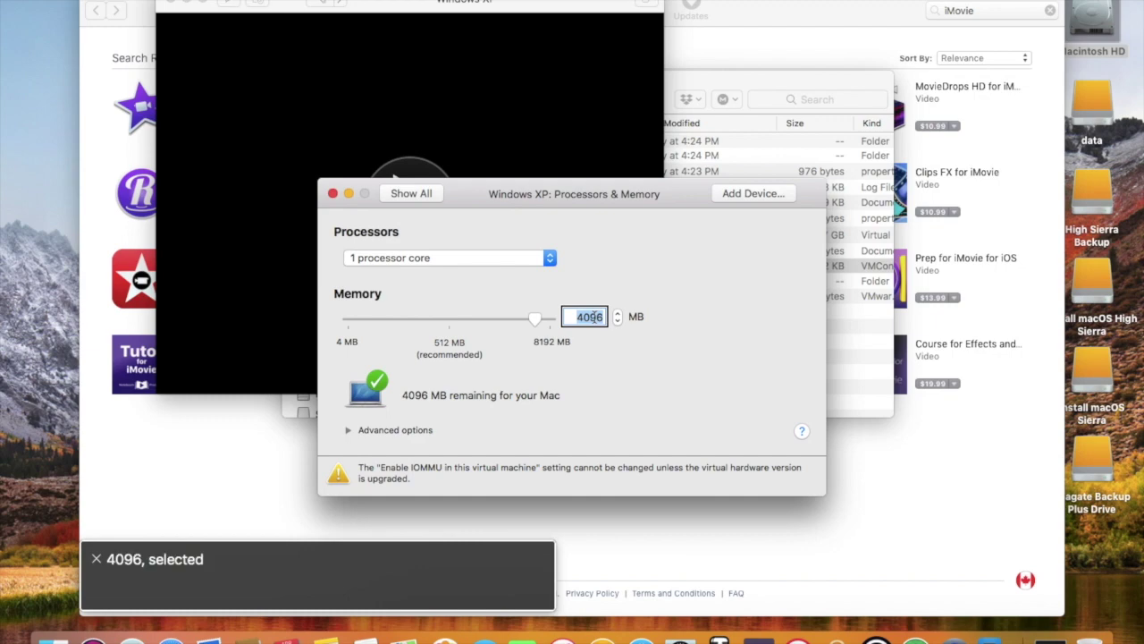
pyautogui.press('super+w')
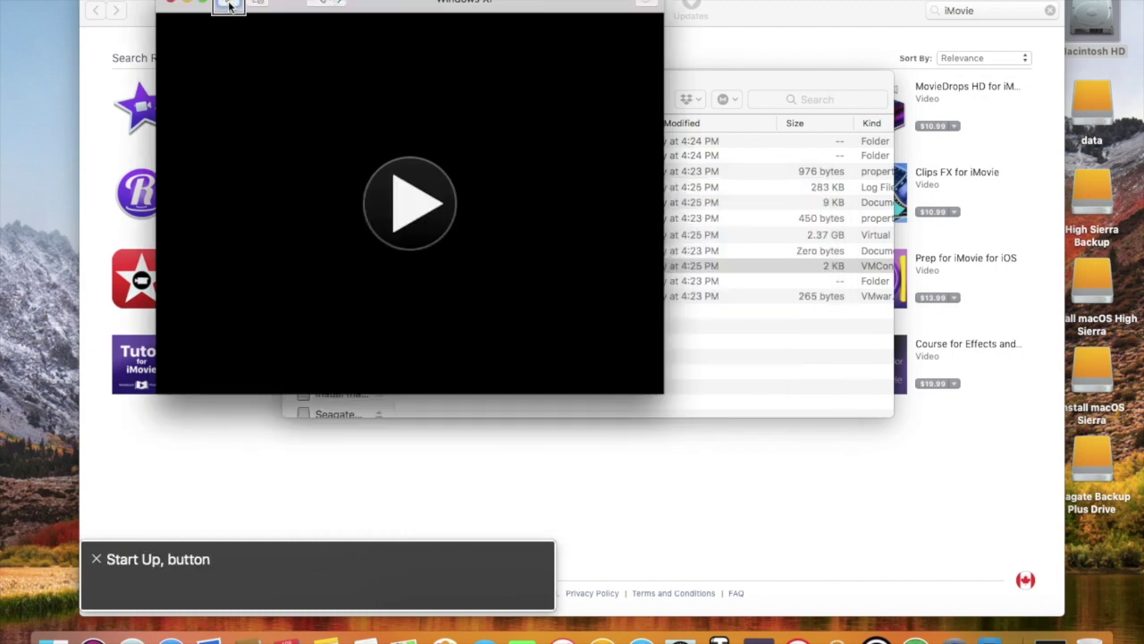
# Start up the VM, accept the upgrade prompt, then switch to the Windows XP folder window.
pyautogui.hotkey('ctrl', 'alt', 'space')
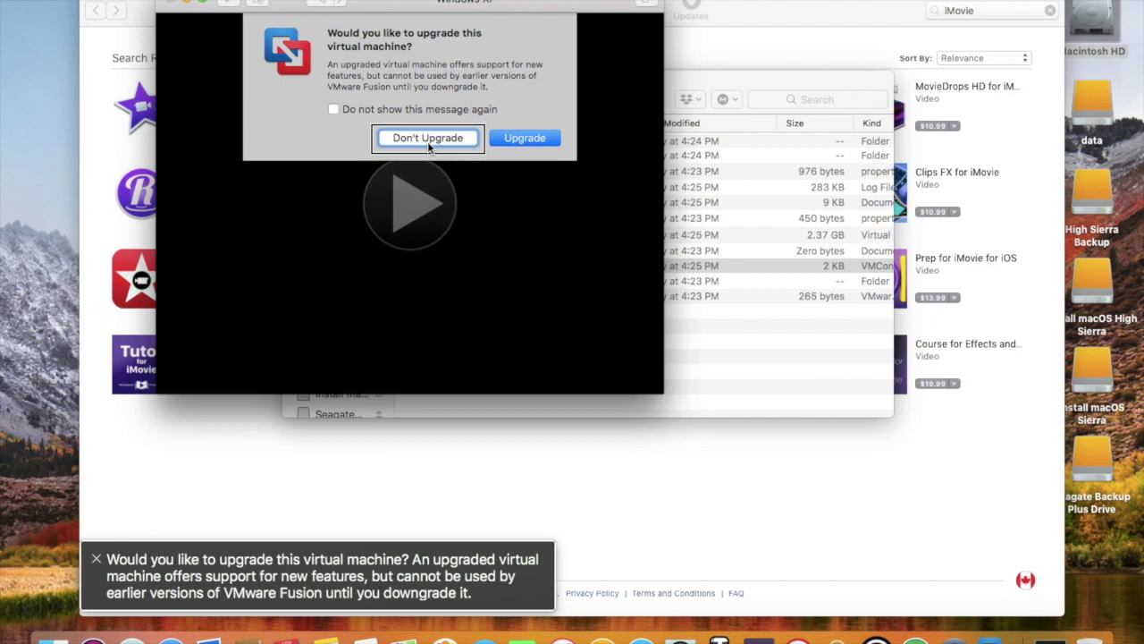
pyautogui.hotkey('ctrl', 'alt', 'Right')
pyautogui.hotkey('ctrl', 'alt', 'space')
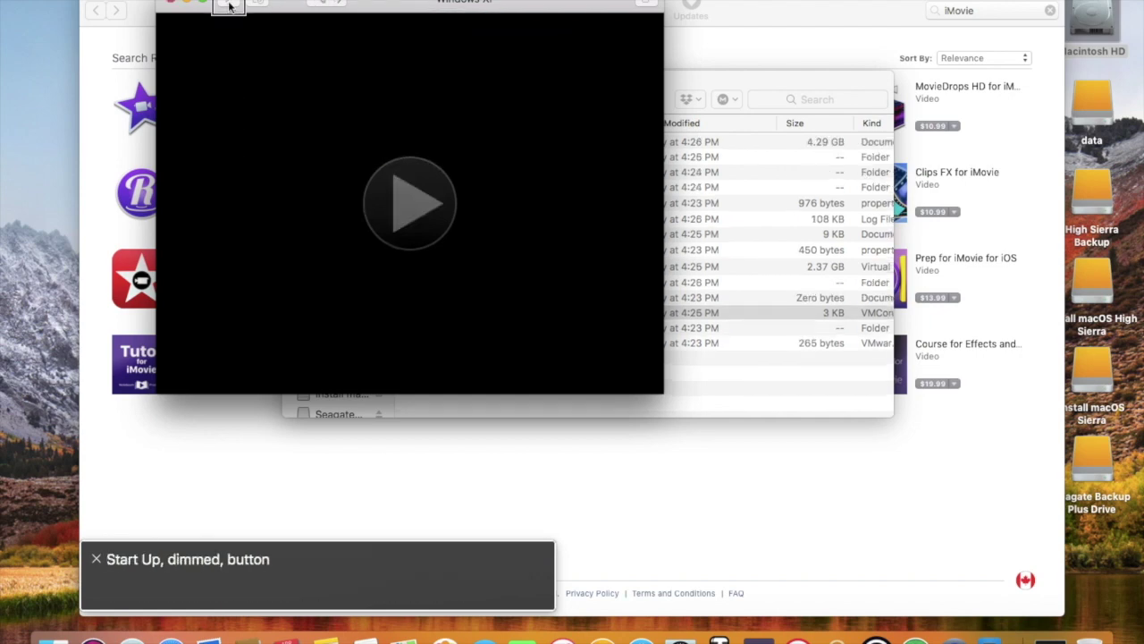
pyautogui.hotkey('ctrl', 'alt', 'Right')
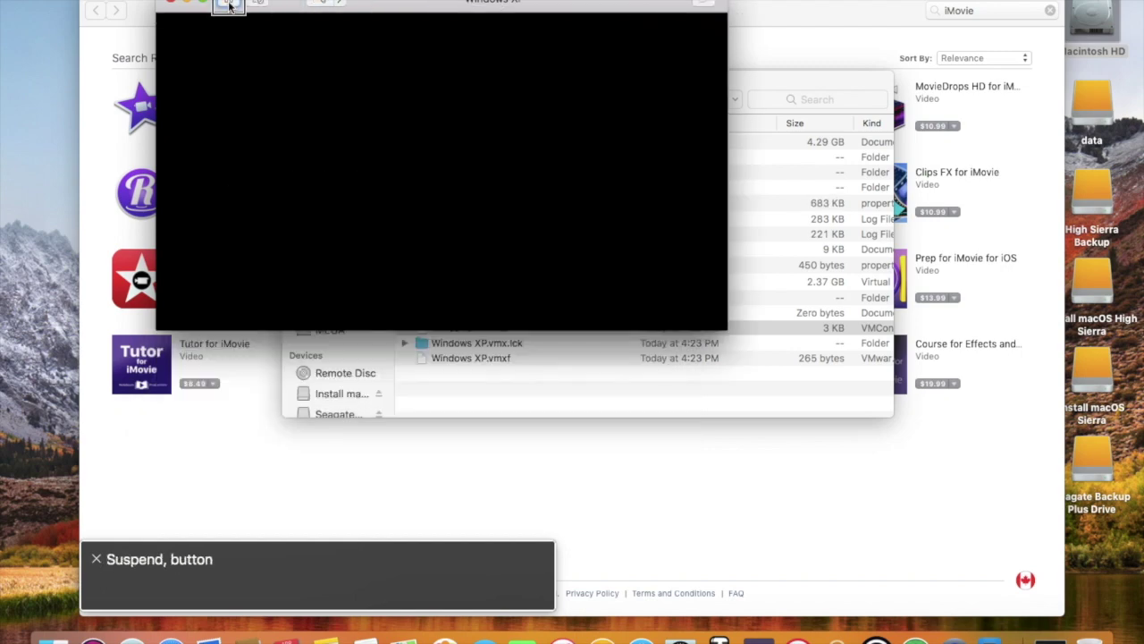
pyautogui.press('super+Tab')
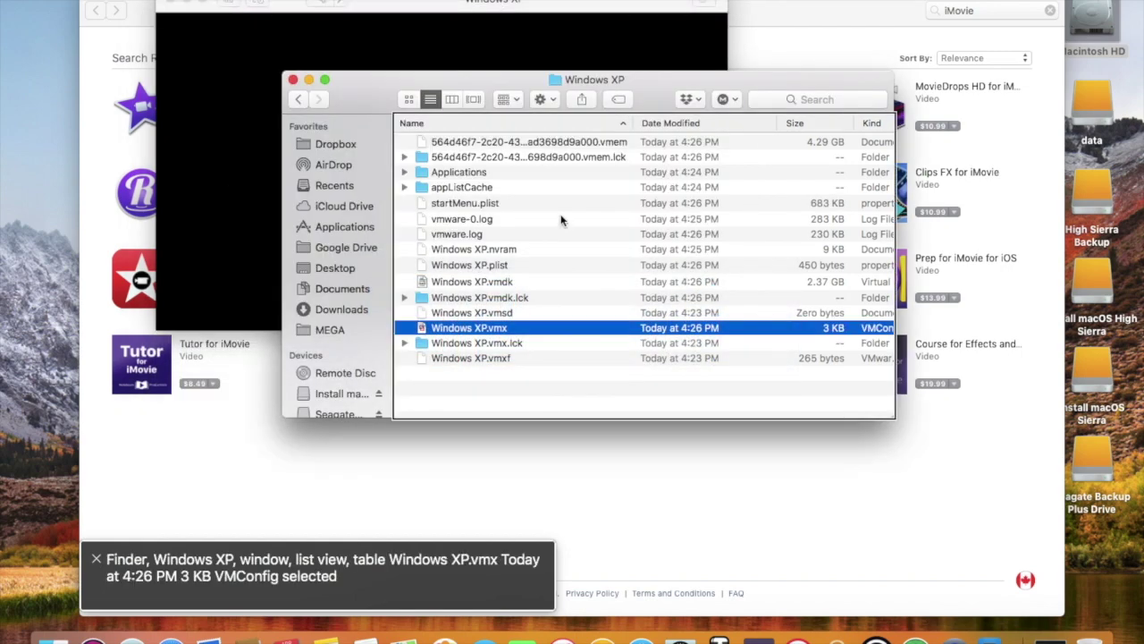
# Close the Windows XP folder, bring VMware Fusion forward, and focus the XP desktop icons.
pyautogui.press('super+alt+w')
pyautogui.press('super+Tab')
pyautogui.hotkey('ctrl', 'alt', 'Left')
pyautogui.hotkey('ctrl', 'alt', 'Left')
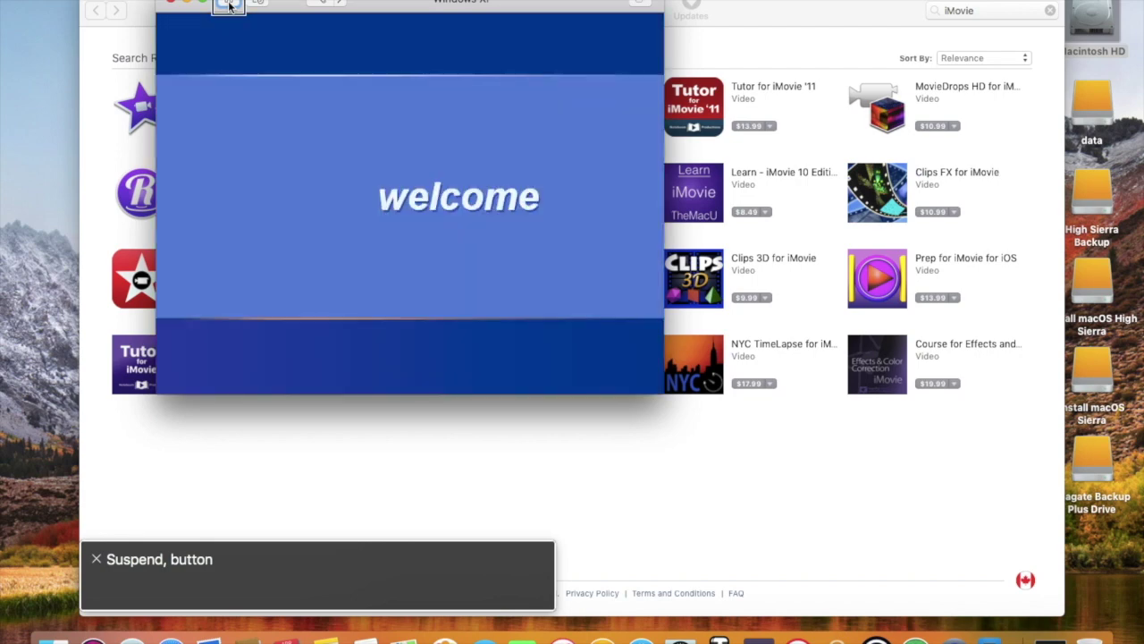
pyautogui.press('super+Tab')
pyautogui.press('super+Tab')
pyautogui.press('super+Tab')
pyautogui.press('super+Tab')
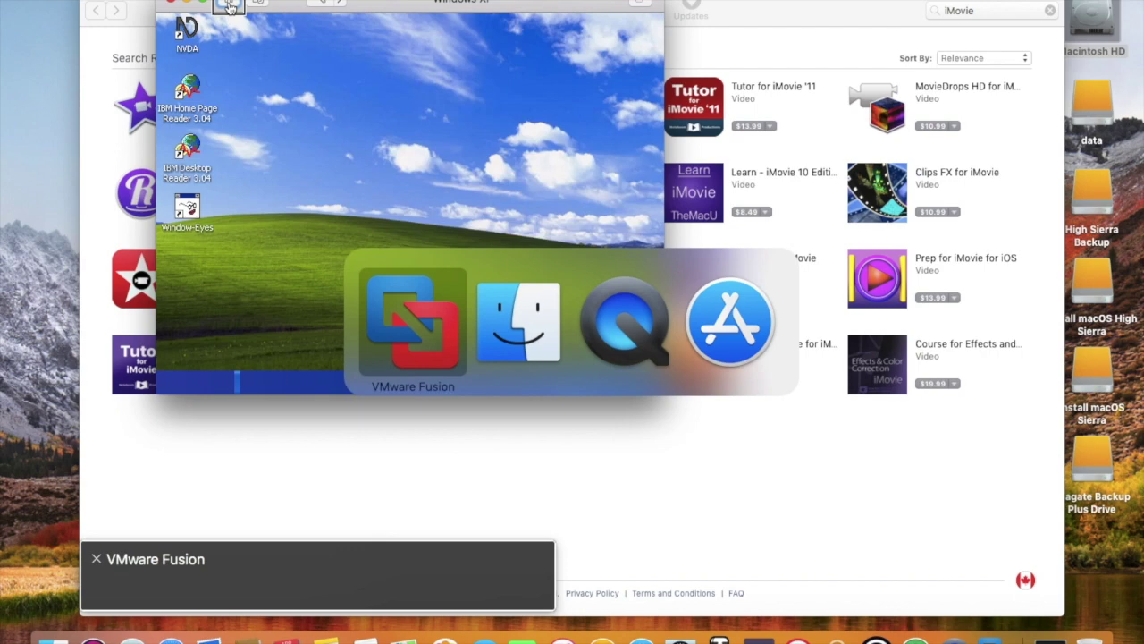
pyautogui.press('super+Tab')
pyautogui.press('super+Tab')
pyautogui.press('super+Tab')
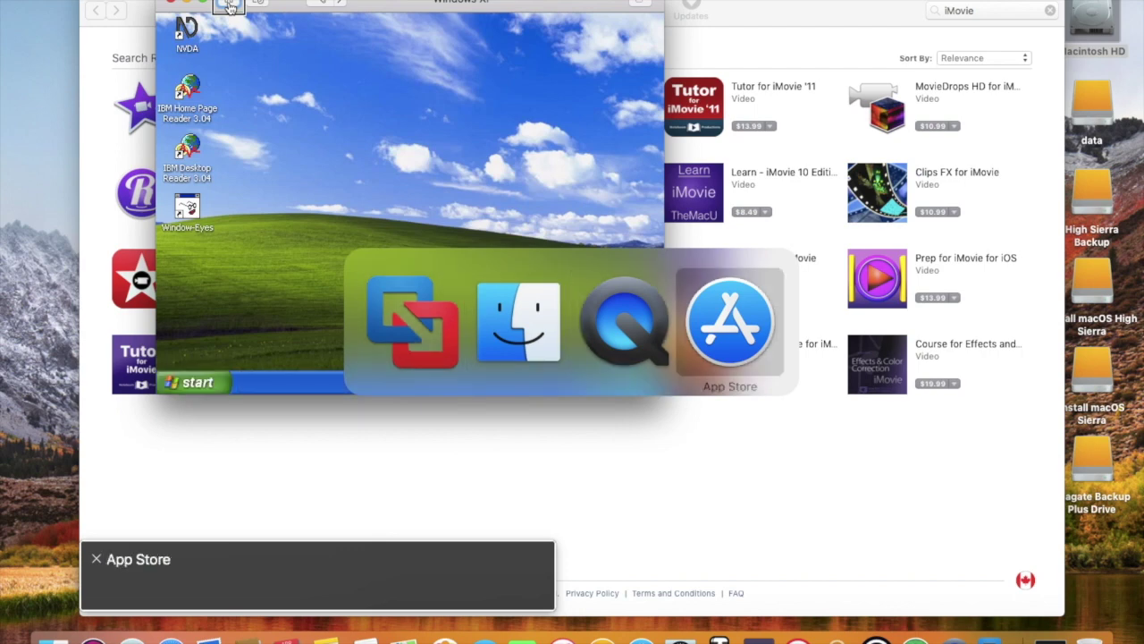
pyautogui.press('super+Tab')
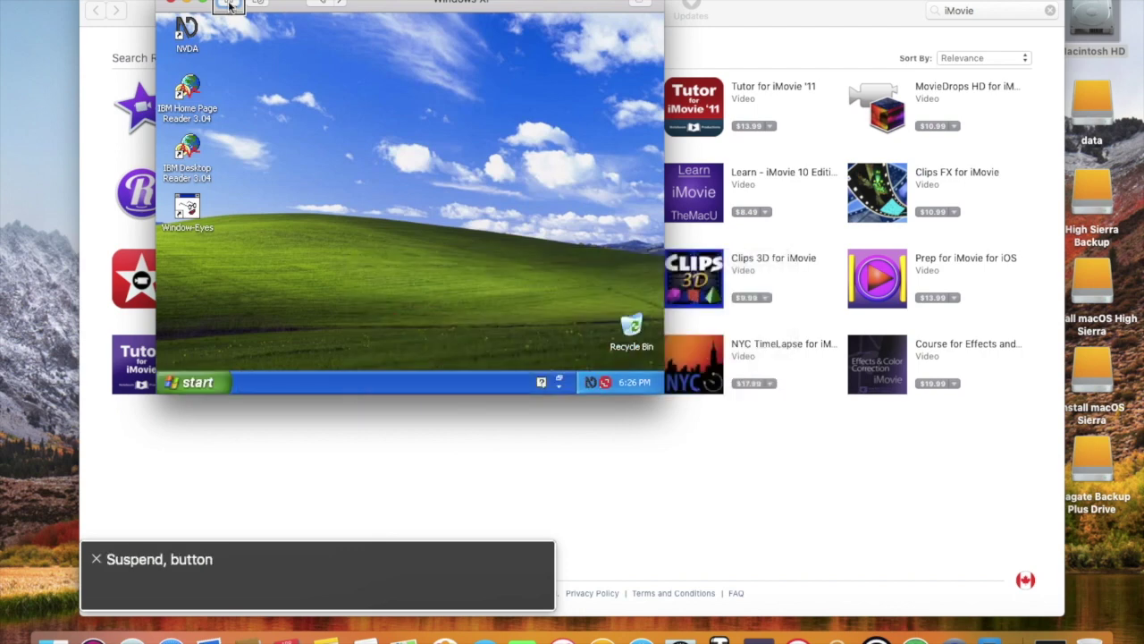
pyautogui.press('super+F5')
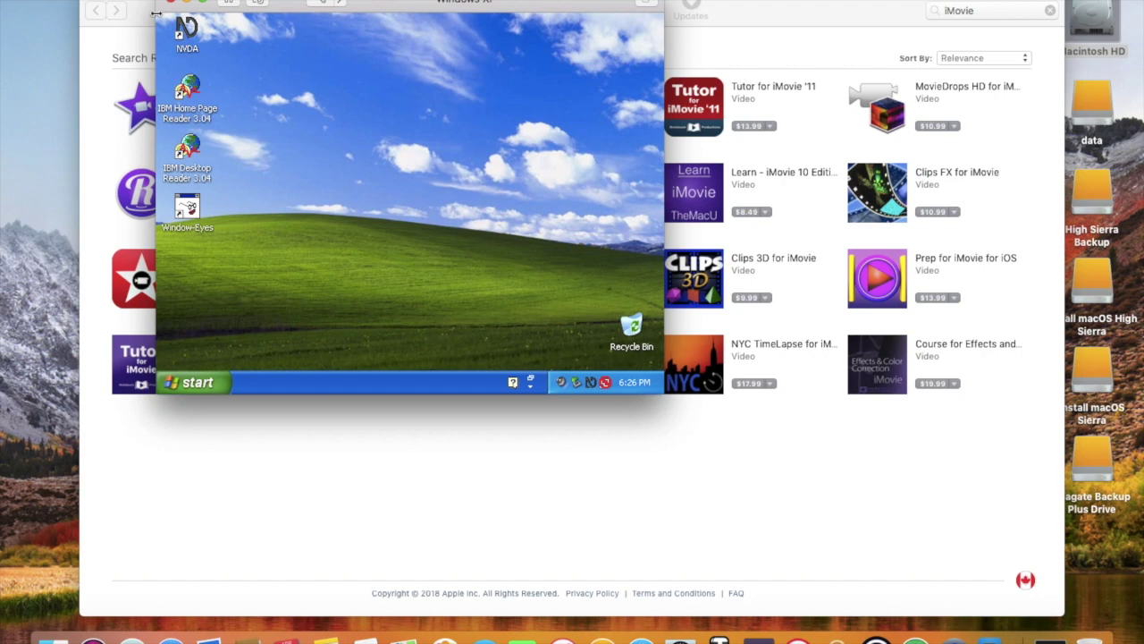
pyautogui.press('Tab')
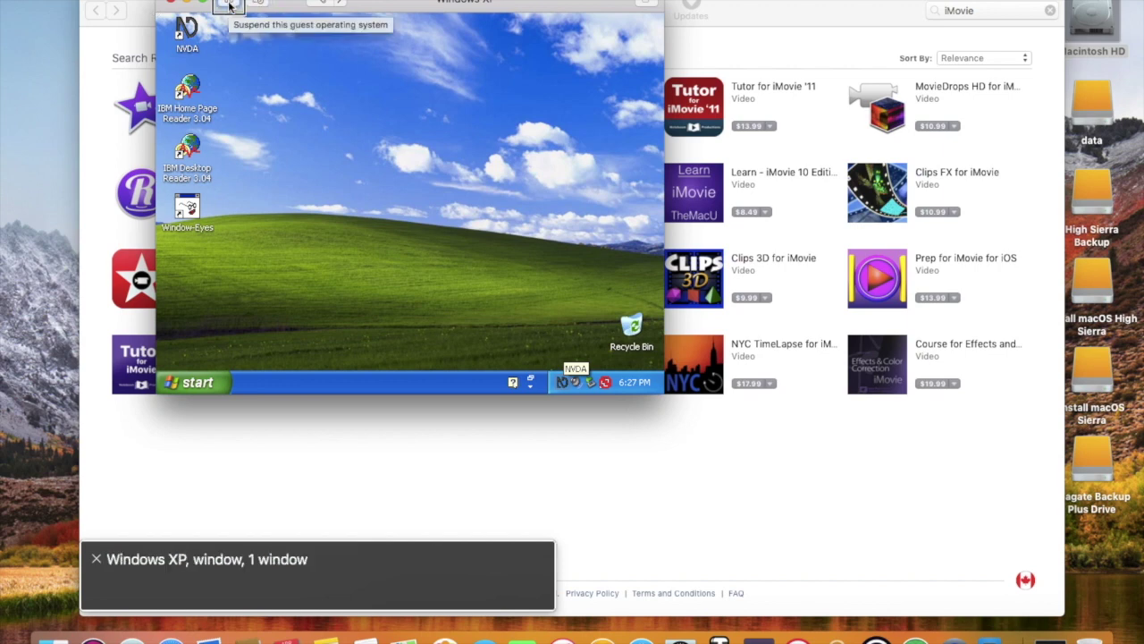
# Pick the Windows XP window in VoiceOver's Window Chooser, then turn VoiceOver off.
pyautogui.hotkey('ctrl', 'alt', 'F2')
pyautogui.hotkey('ctrl', 'alt', 'F2')
pyautogui.press('Down')
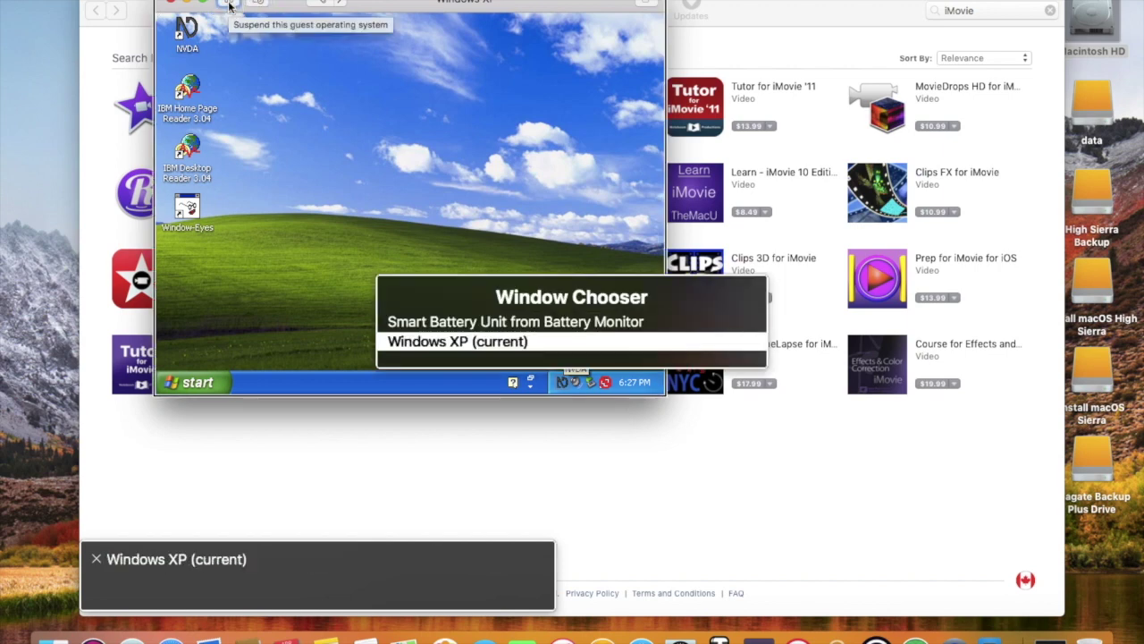
pyautogui.press('Return')
pyautogui.press('super+F5')
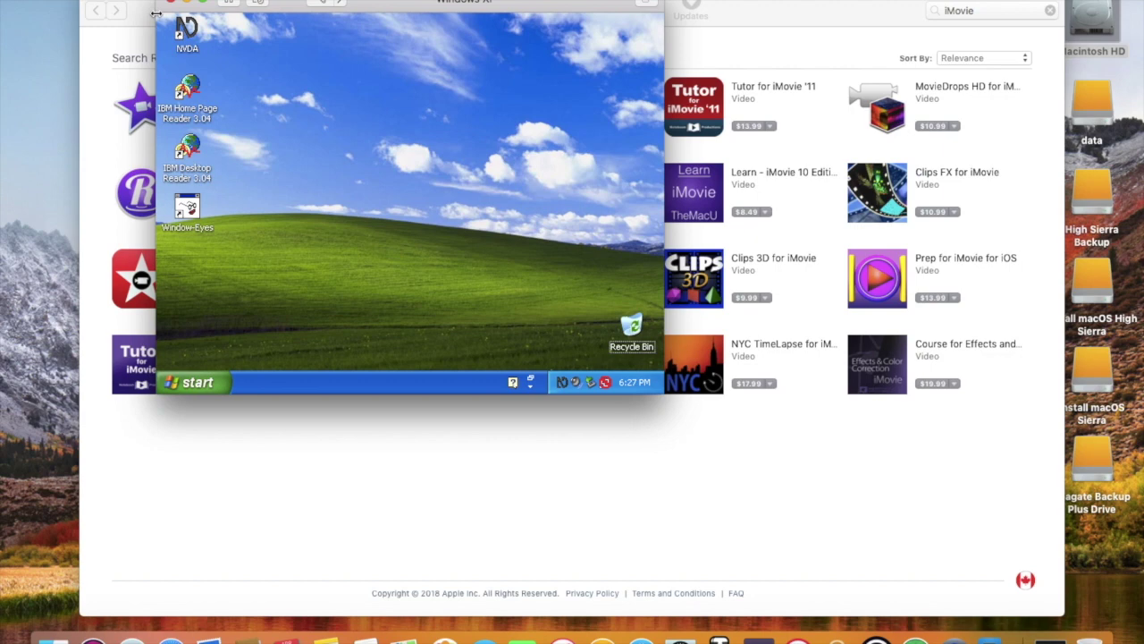
# Turn VoiceOver back on and try out its keyboard help.
pyautogui.press('super+F5')
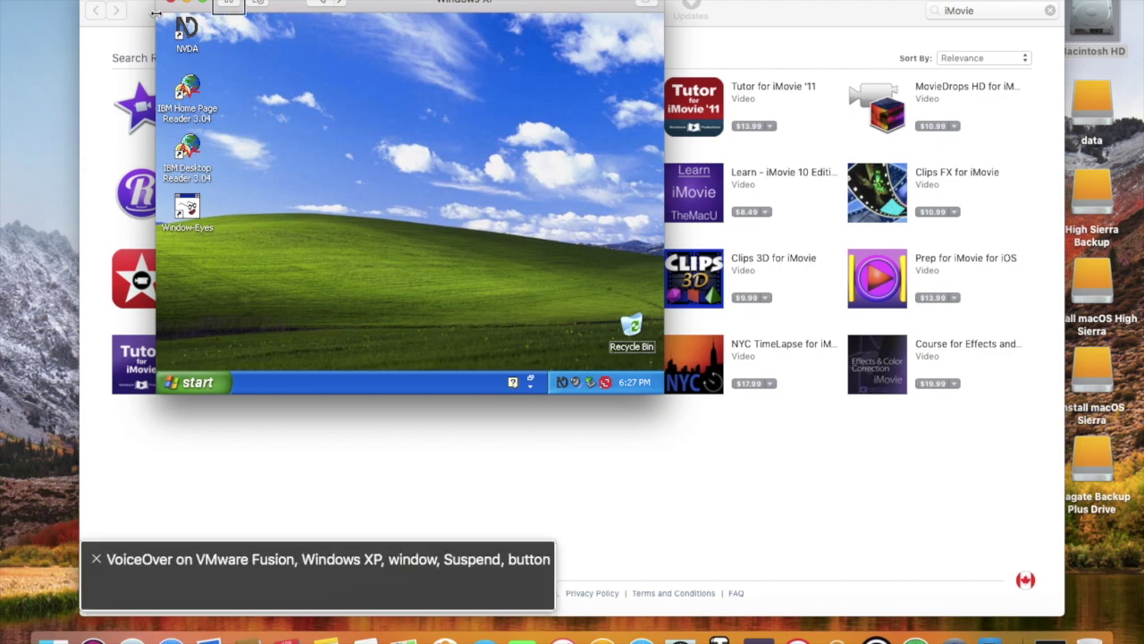
pyautogui.hotkey('ctrl', 'alt', 'k')
pyautogui.press('Tab')
pyautogui.press('Escape')
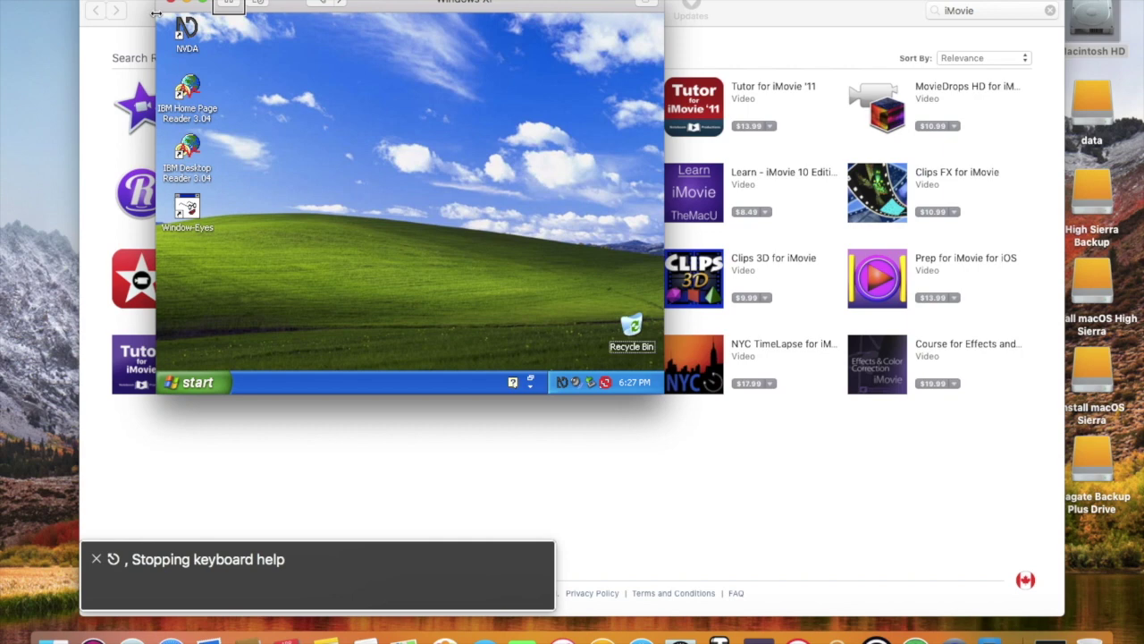
# Check the desktop data volume in Finder, return to the VM, turn VoiceOver off, and open Run.
pyautogui.press('super+Tab')
pyautogui.press('Tab')
pyautogui.press('d')
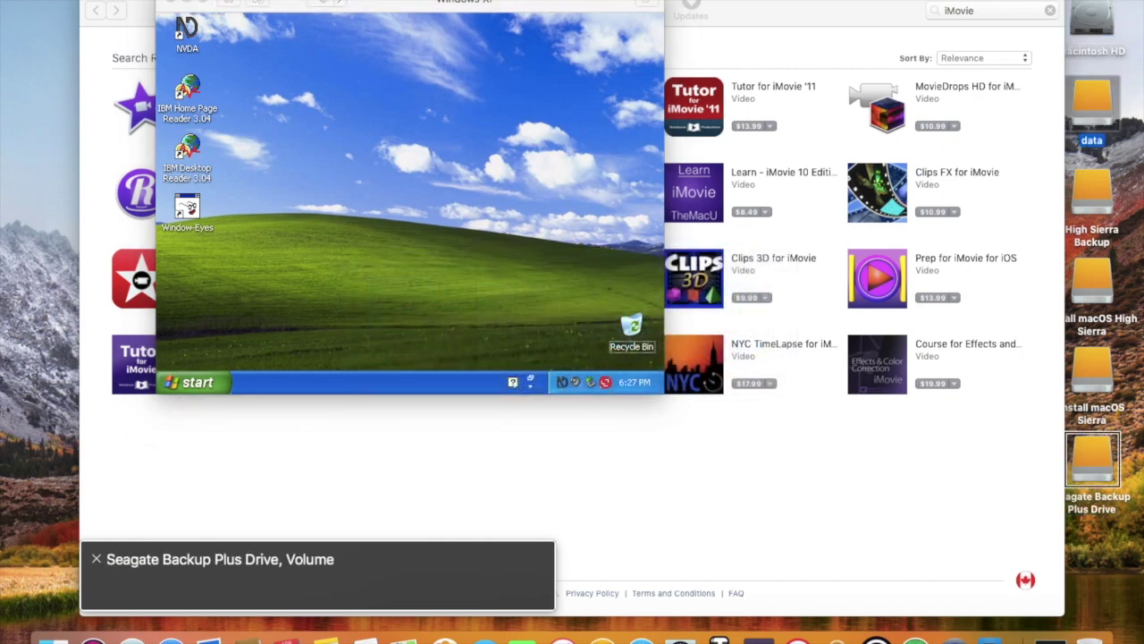
pyautogui.press('super+Tab')
pyautogui.hotkey('ctrl', 'alt', 'Right')
pyautogui.press('super+F5')
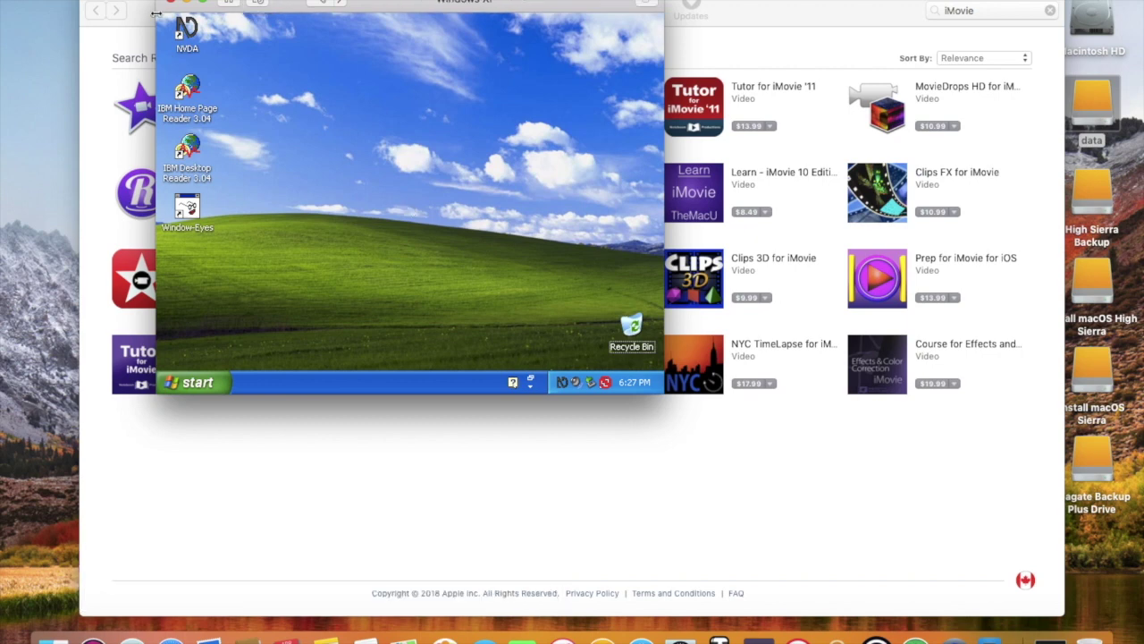
pyautogui.press('super+r')
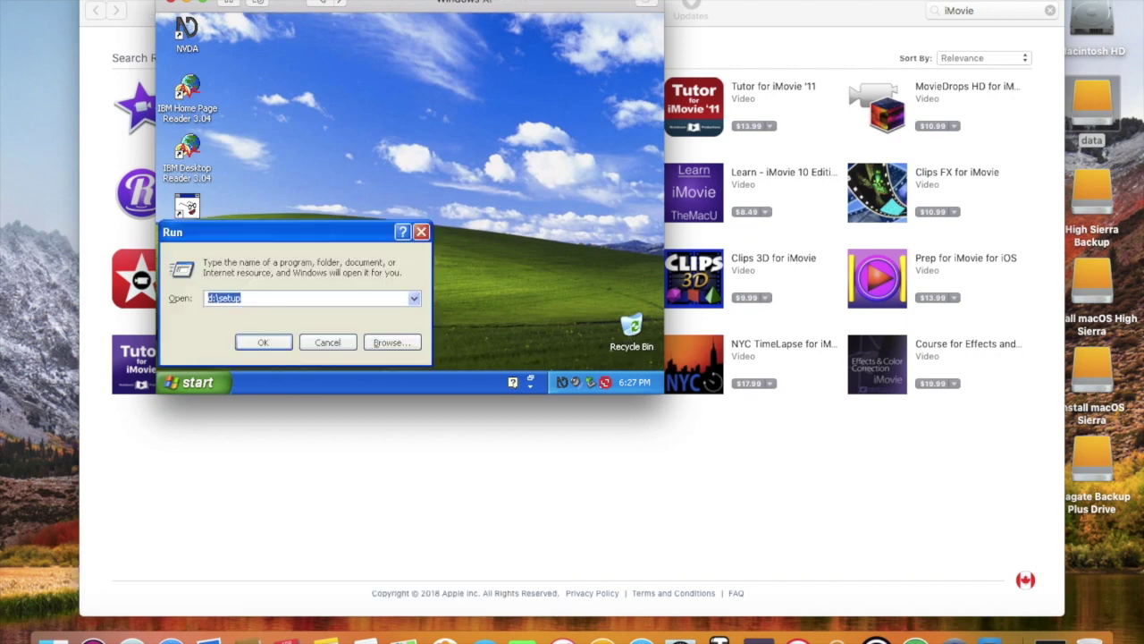
# Launch Notepad, type 'this is a test', and close it without saving.
pyautogui.press('BackSpace')
pyautogui.write('notepad')
pyautogui.press('Return')
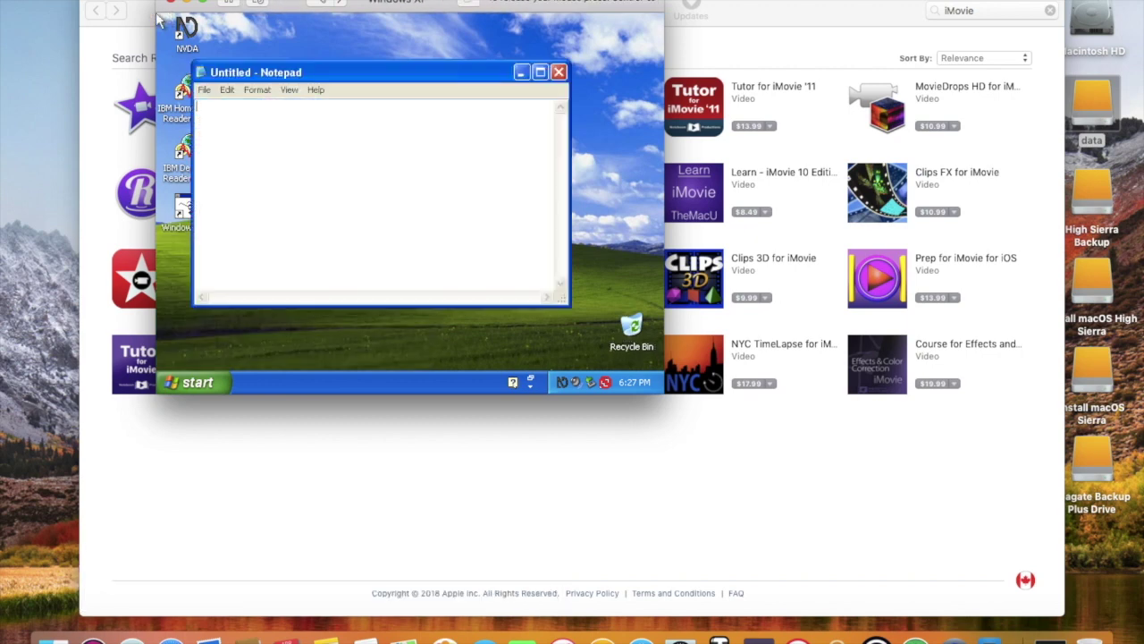
pyautogui.write('this is a t')
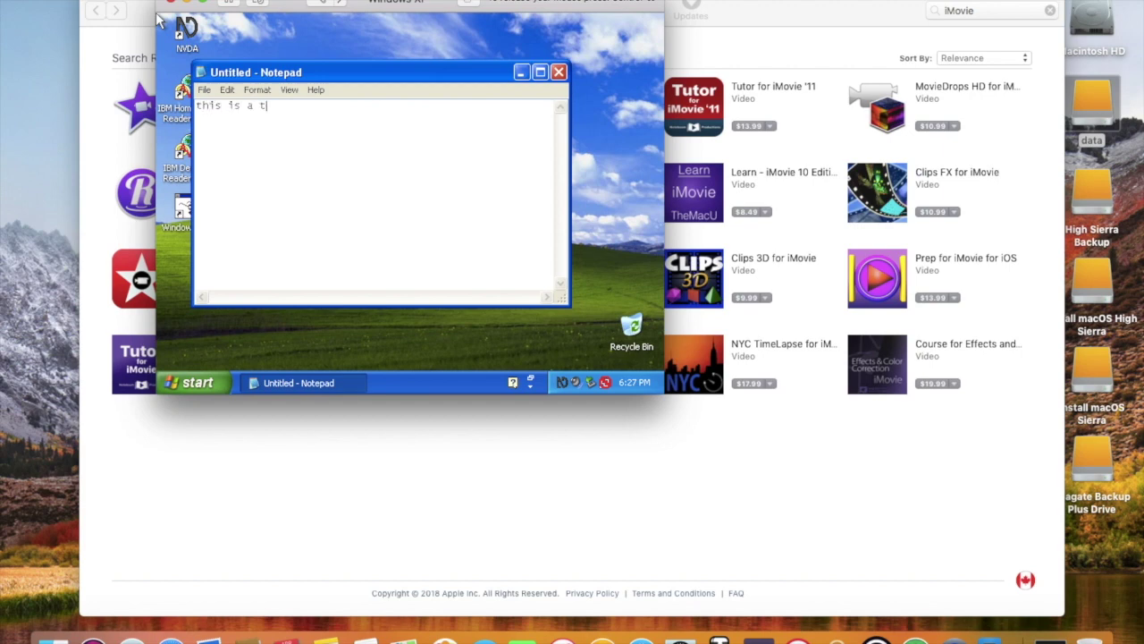
pyautogui.write('est')
pyautogui.hotkey('alt', 'F4')
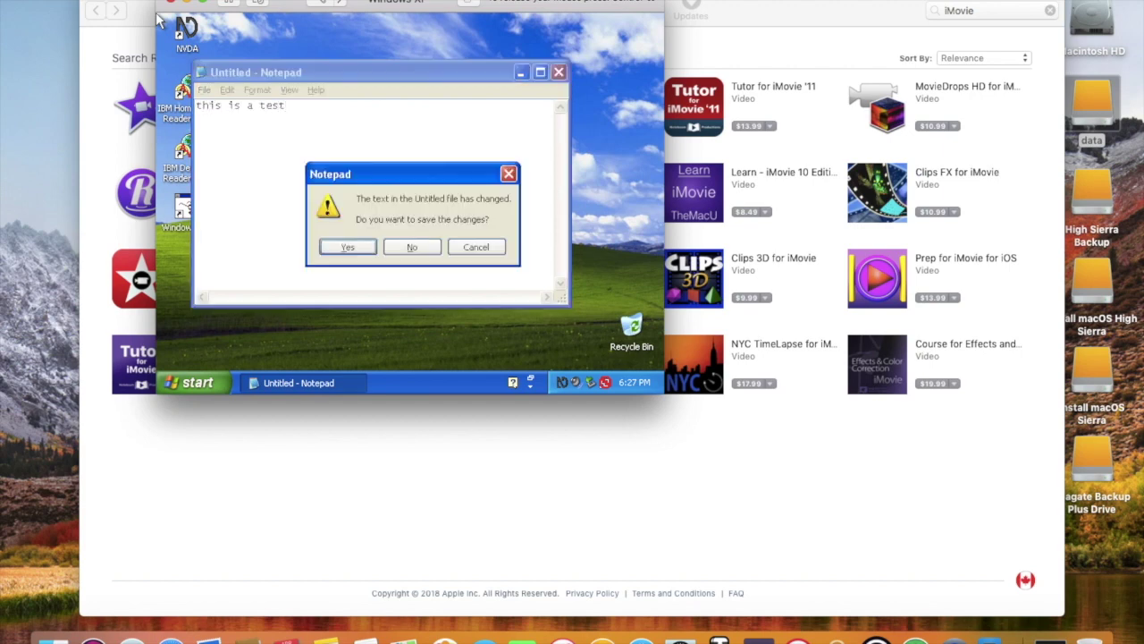
pyautogui.press('n')
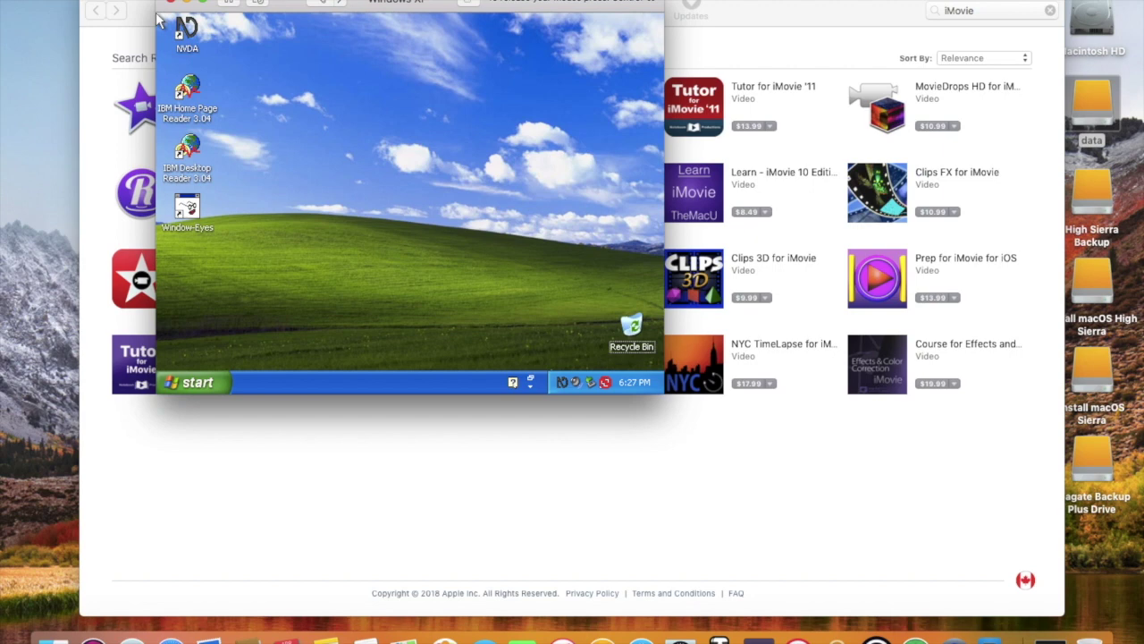
# Exit NVDA from its menu and confirm Yes.
pyautogui.press('Insert+n')
pyautogui.press('Up')
pyautogui.press('Return')
pyautogui.press('Tab')
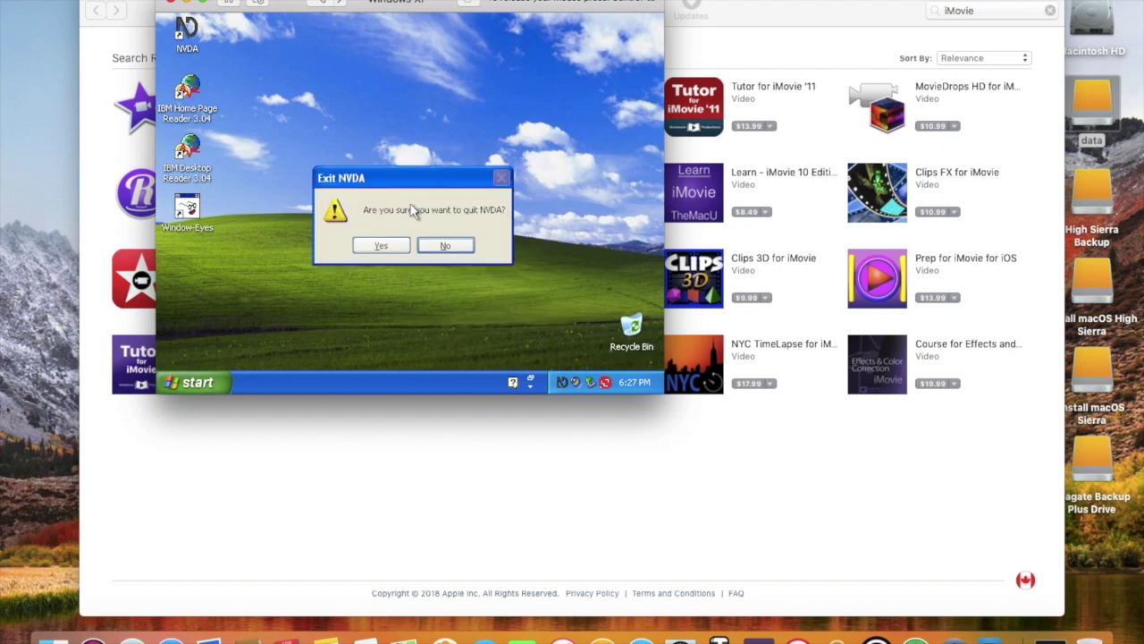
pyautogui.press('Tab')
pyautogui.press('Return')
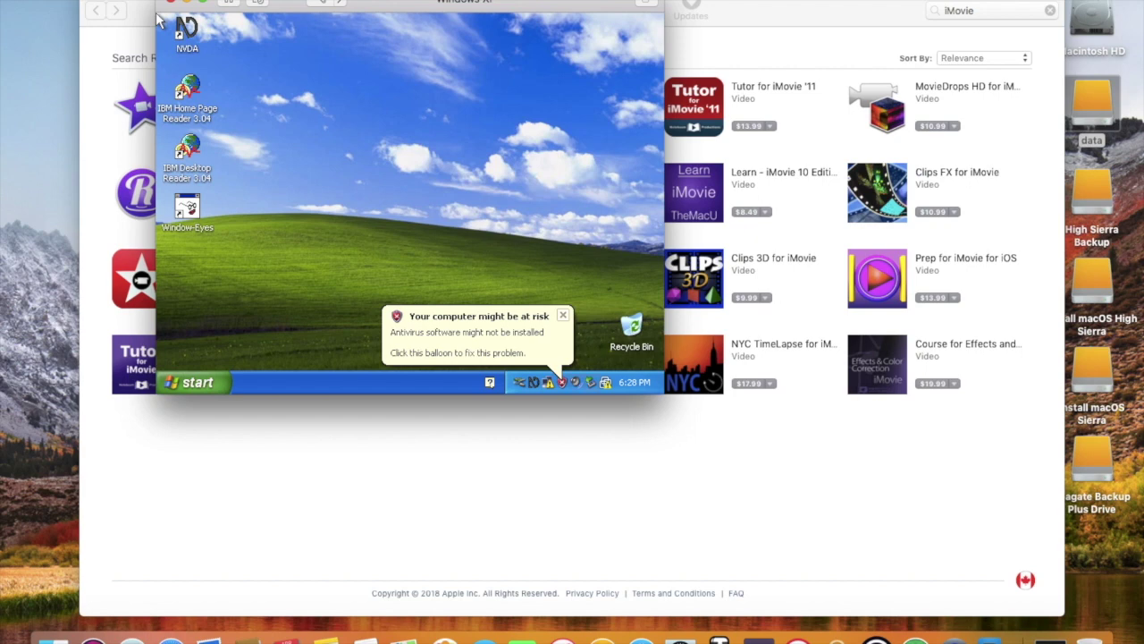
pyautogui.press('Tab')
pyautogui.press('super+F5')
pyautogui.hotkey('ctrl', 'alt', 'Right')
pyautogui.hotkey('ctrl', 'alt', 'Right')
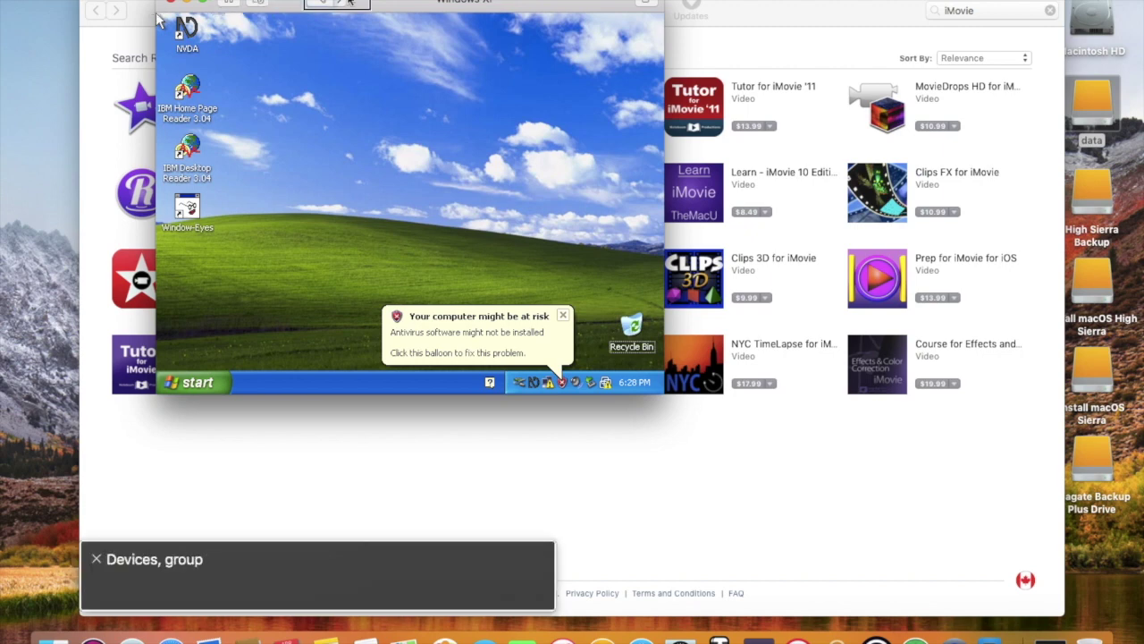
pyautogui.hotkey('ctrl', 'alt', 'shift', 'Down')
pyautogui.hotkey('ctrl', 'alt', 'Right')
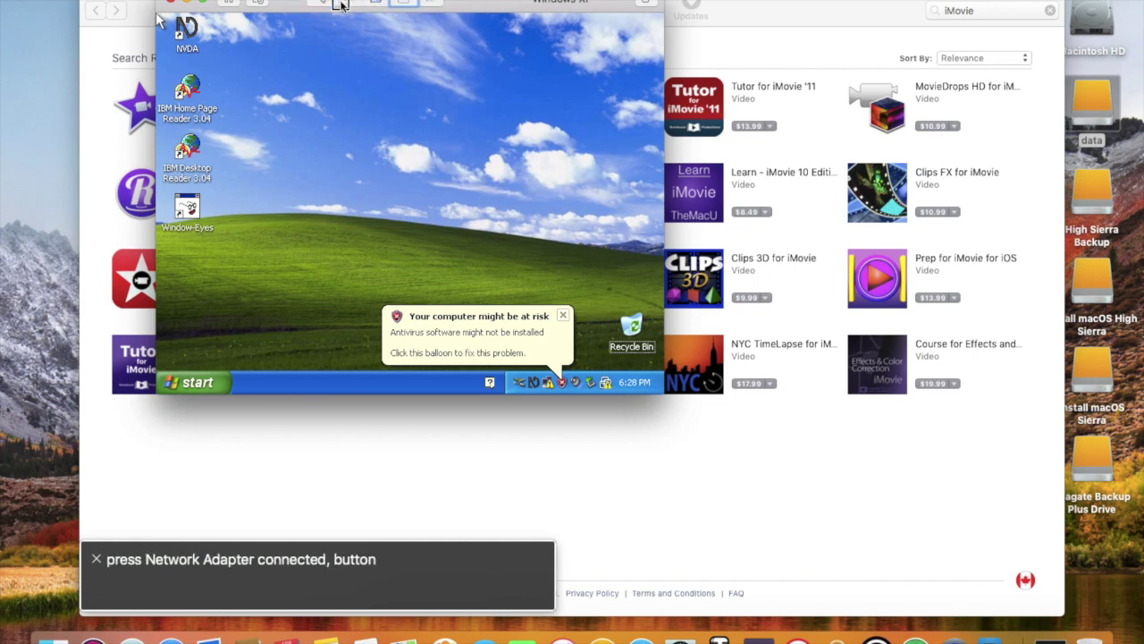
pyautogui.hotkey('ctrl', 'alt', 'Right')
pyautogui.hotkey('ctrl', 'alt', 'Right')
pyautogui.hotkey('ctrl', 'alt', 'Left')
pyautogui.hotkey('ctrl', 'alt', 'Right')
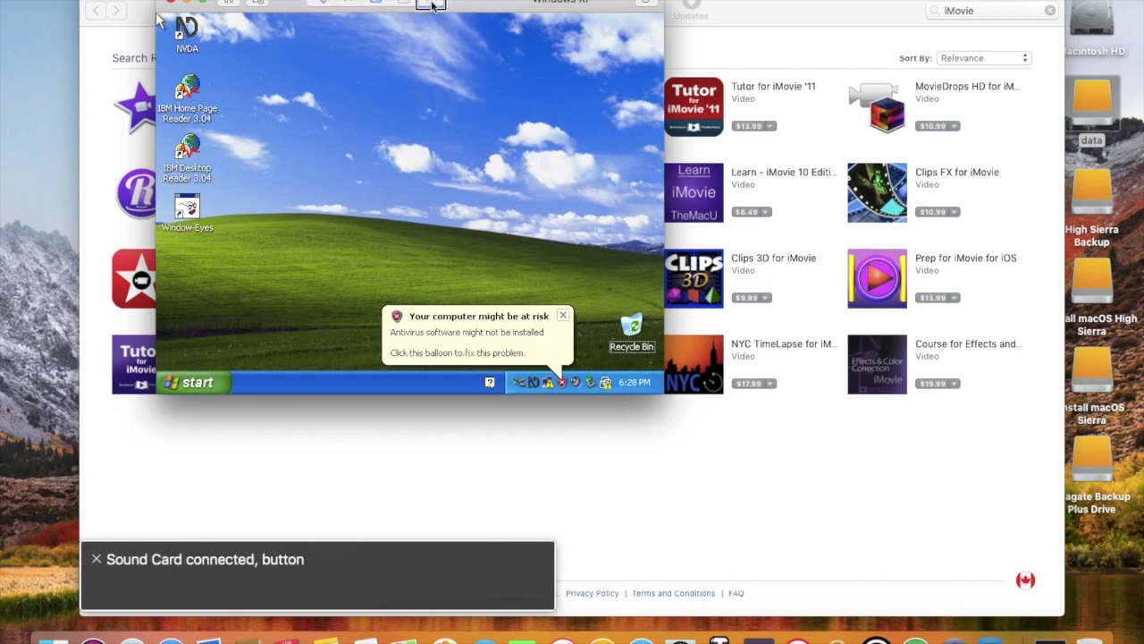
pyautogui.hotkey('ctrl', 'alt', 'Left')
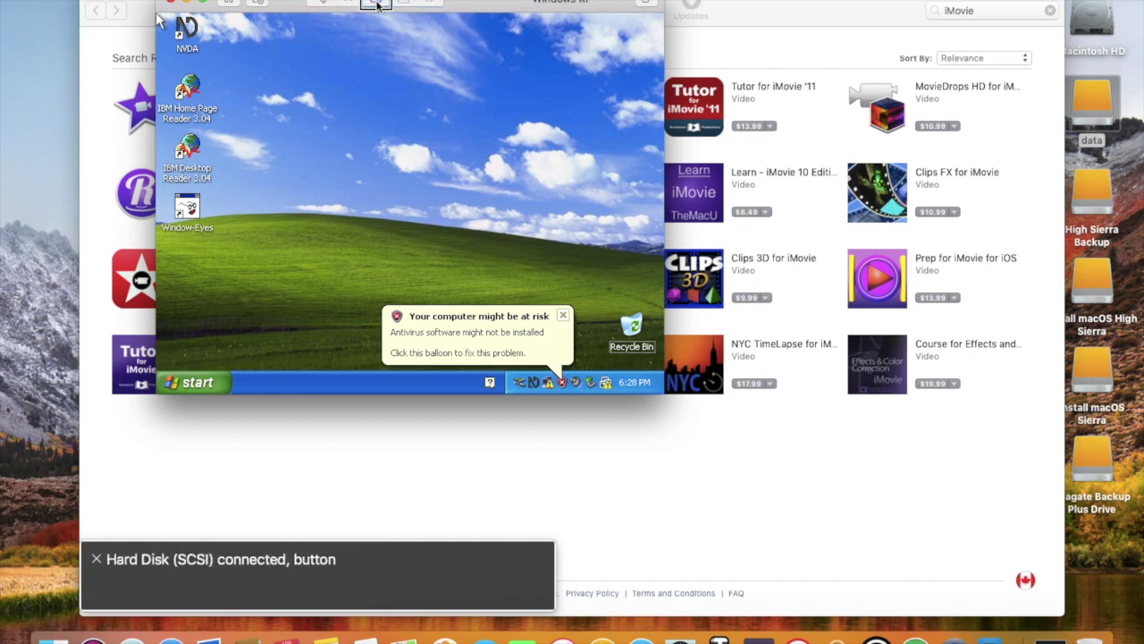
pyautogui.hotkey('ctrl', 'alt', 'space')
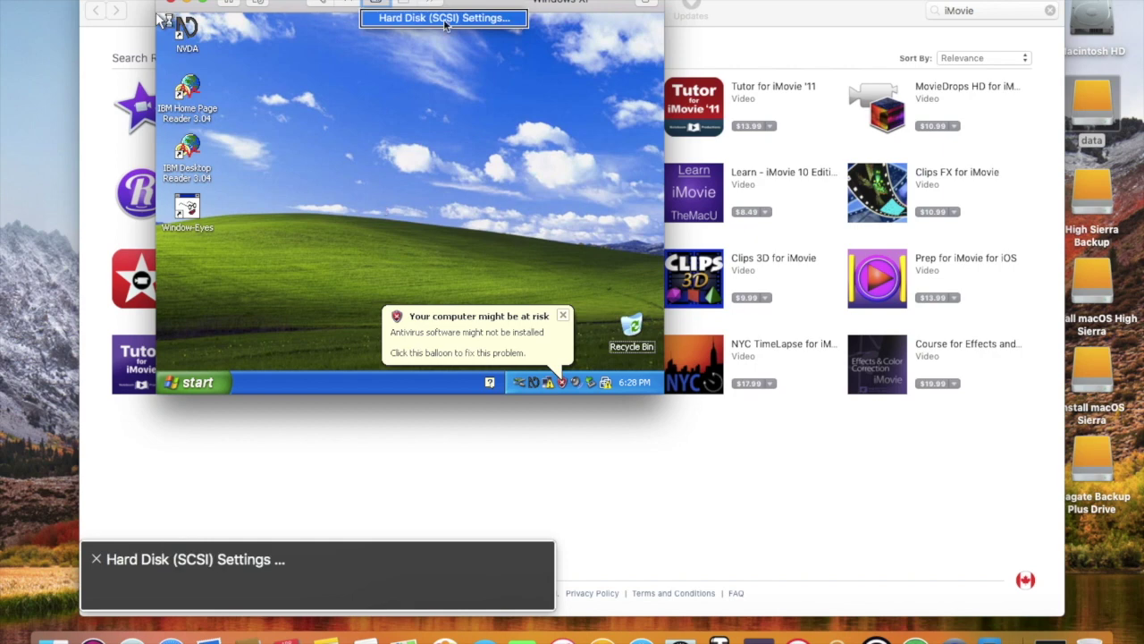
pyautogui.press('Escape')
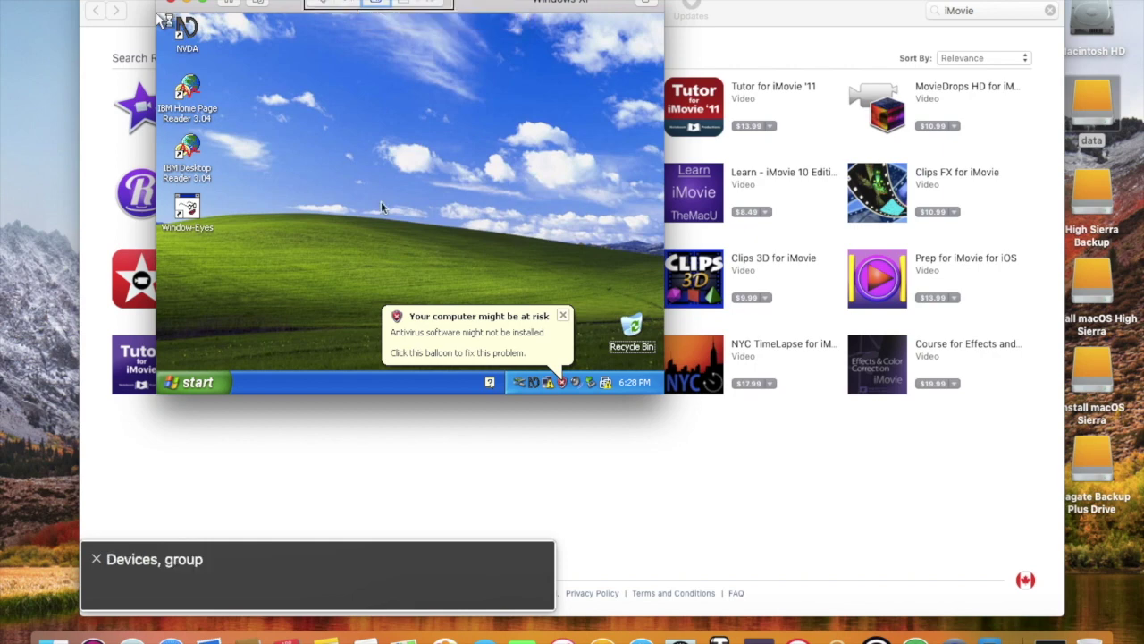
pyautogui.hotkey('ctrl', 'alt', 'Right')
pyautogui.press('super+Tab')
pyautogui.press('Up')
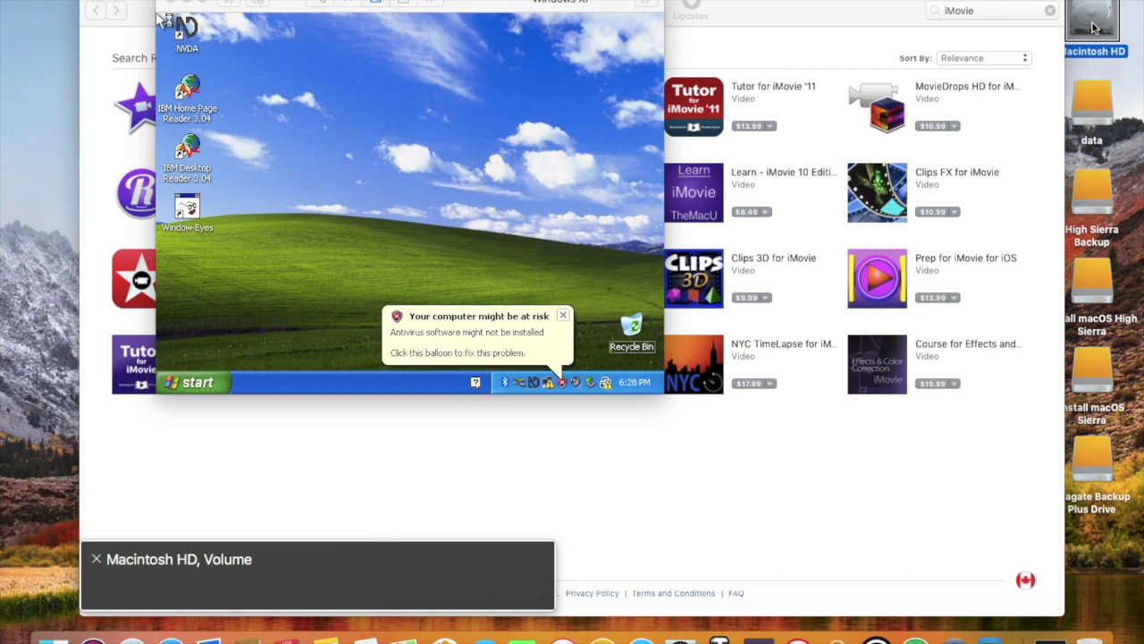
pyautogui.press('Down')
pyautogui.press('super+e')
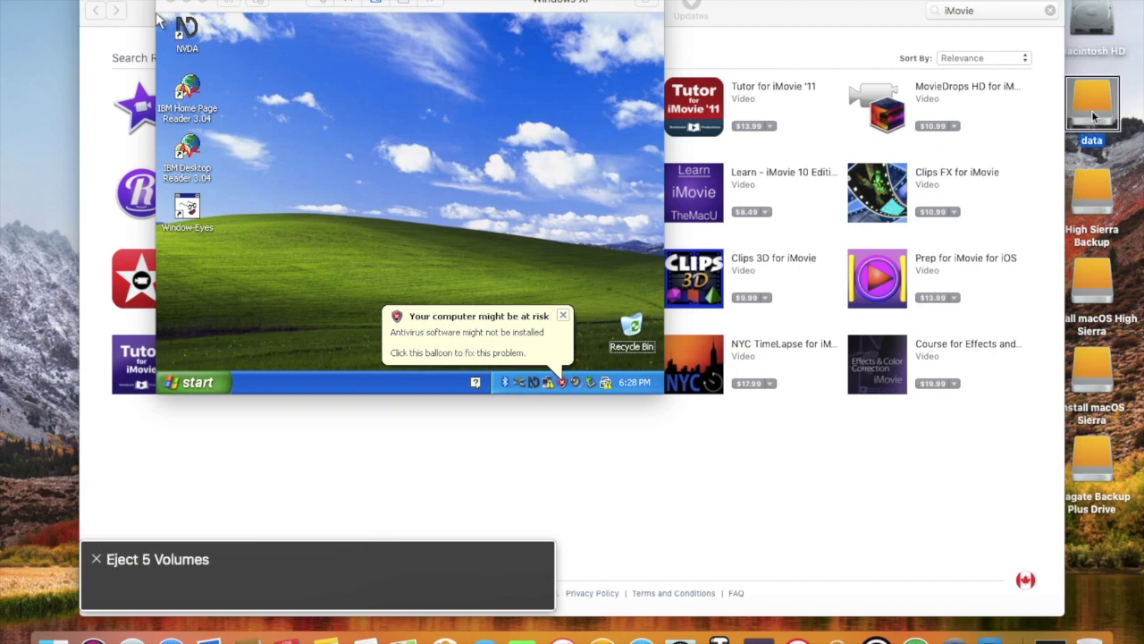
pyautogui.press('Tab')
pyautogui.press('Tab')
pyautogui.press('Tab')
pyautogui.press('Tab')
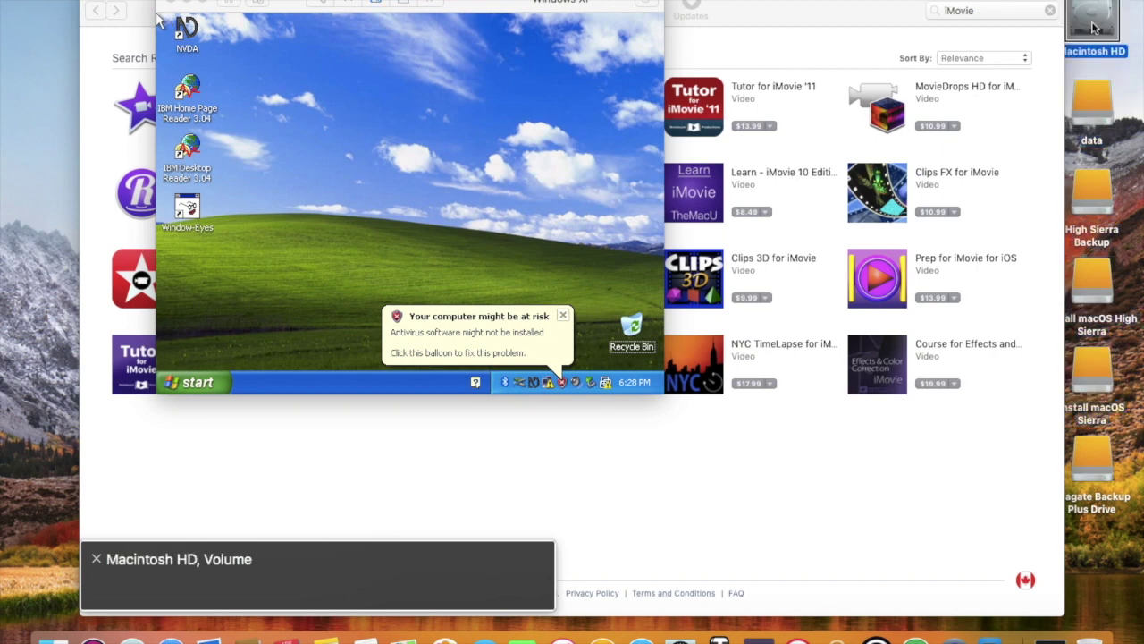
pyautogui.press('Tab')
pyautogui.press('Tab')
pyautogui.press('Tab')
pyautogui.press('Tab')
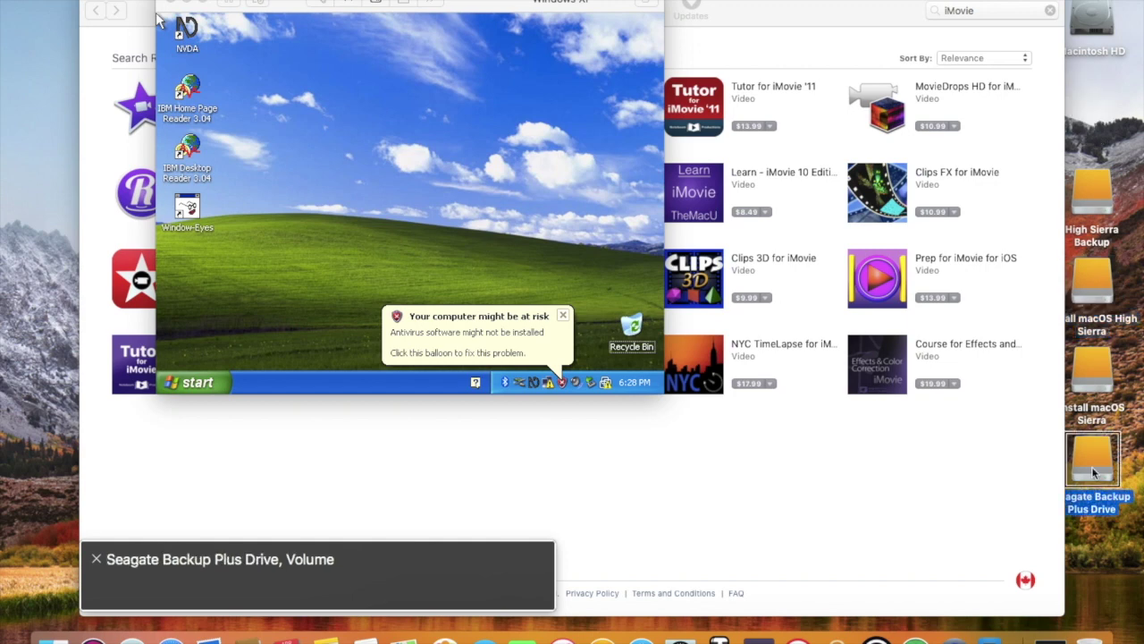
pyautogui.press('Tab')
pyautogui.press('super+Tab')
pyautogui.hotkey('ctrl', 'alt', 'Left')
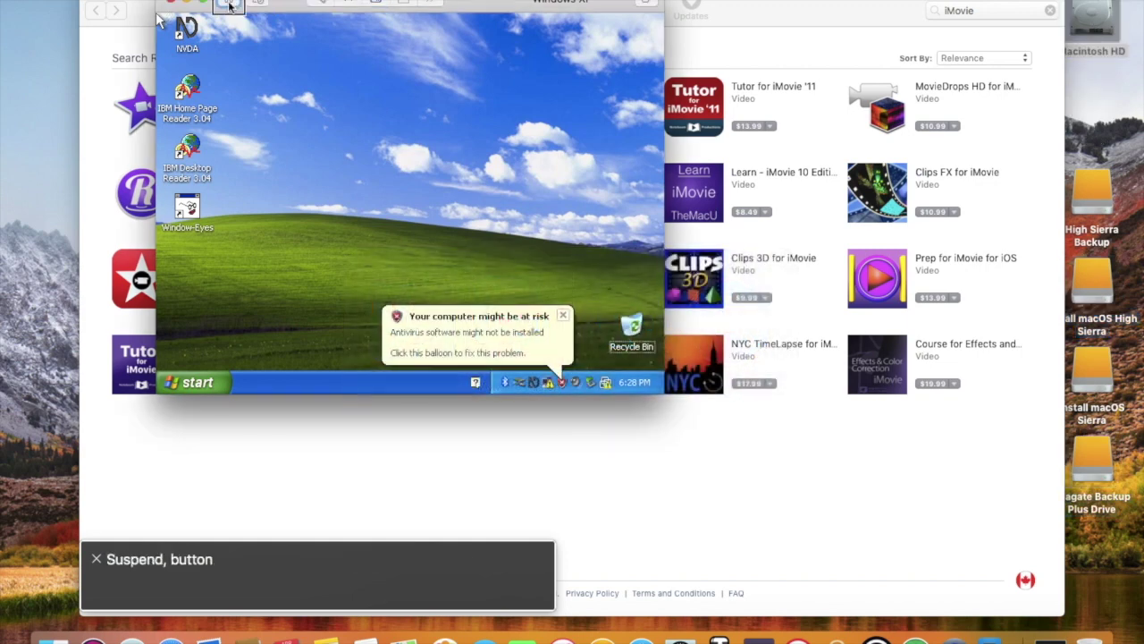
pyautogui.press('super+F5')
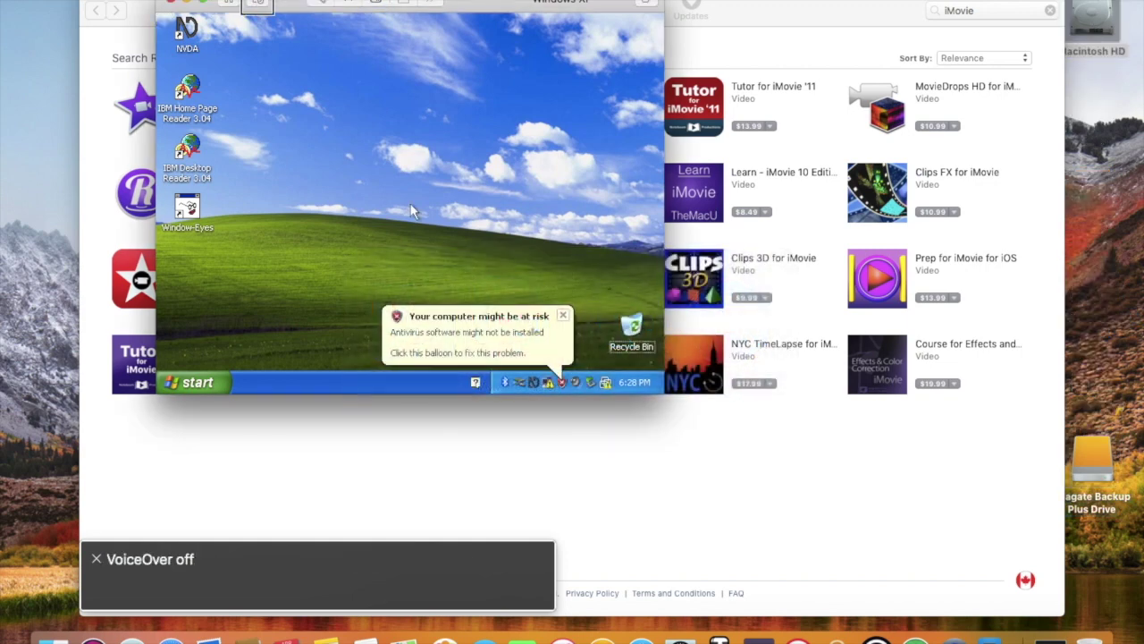
# Launch System Information from the XP Run prompt and move into its System Summary details.
pyautogui.press('super')
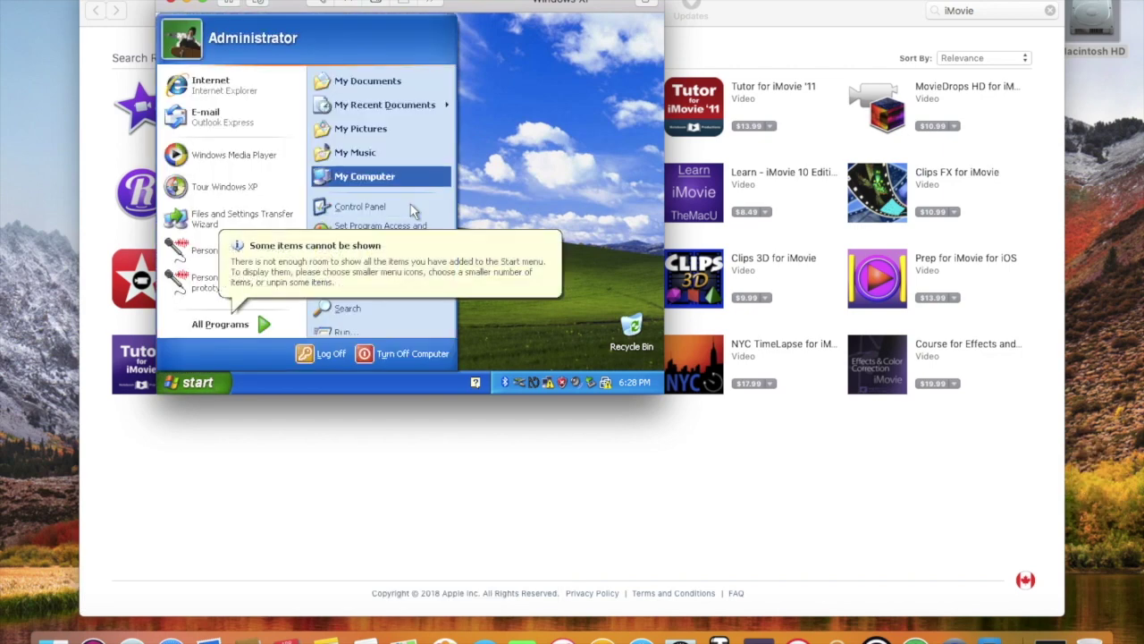
pyautogui.press('Up')
pyautogui.write('r')
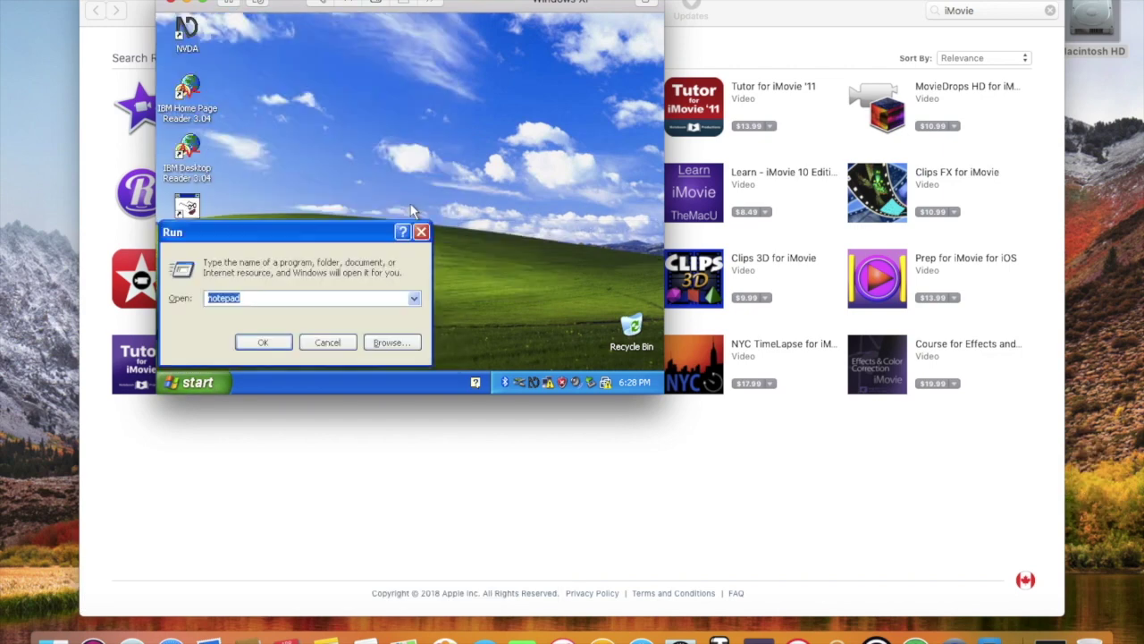
pyautogui.write('narrator')
pyautogui.press('Return')
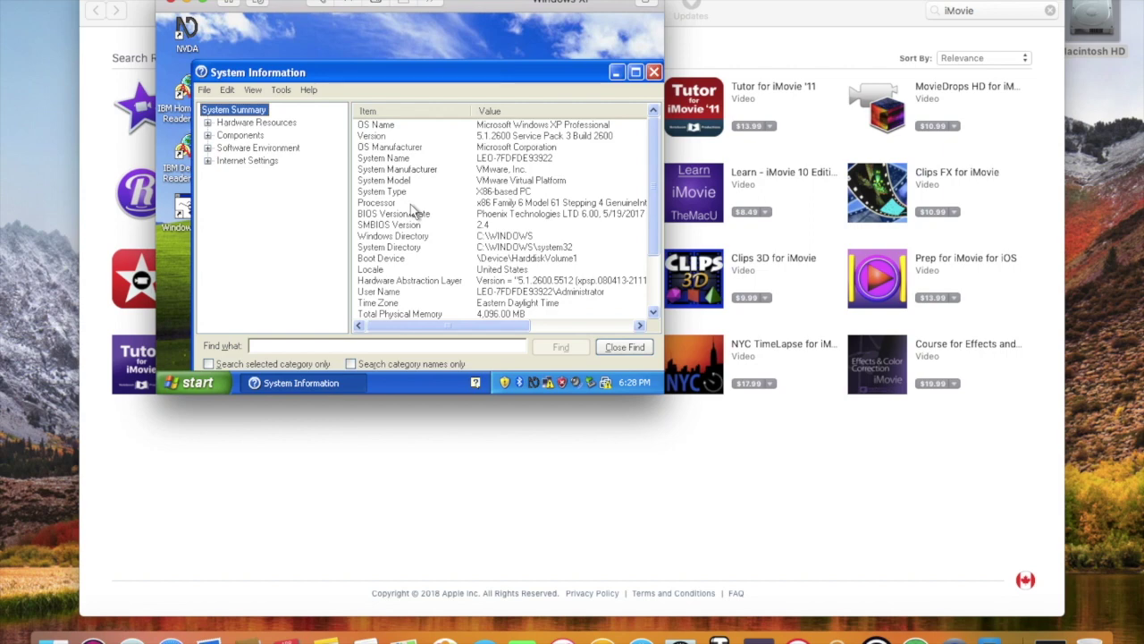
pyautogui.press('Tab')
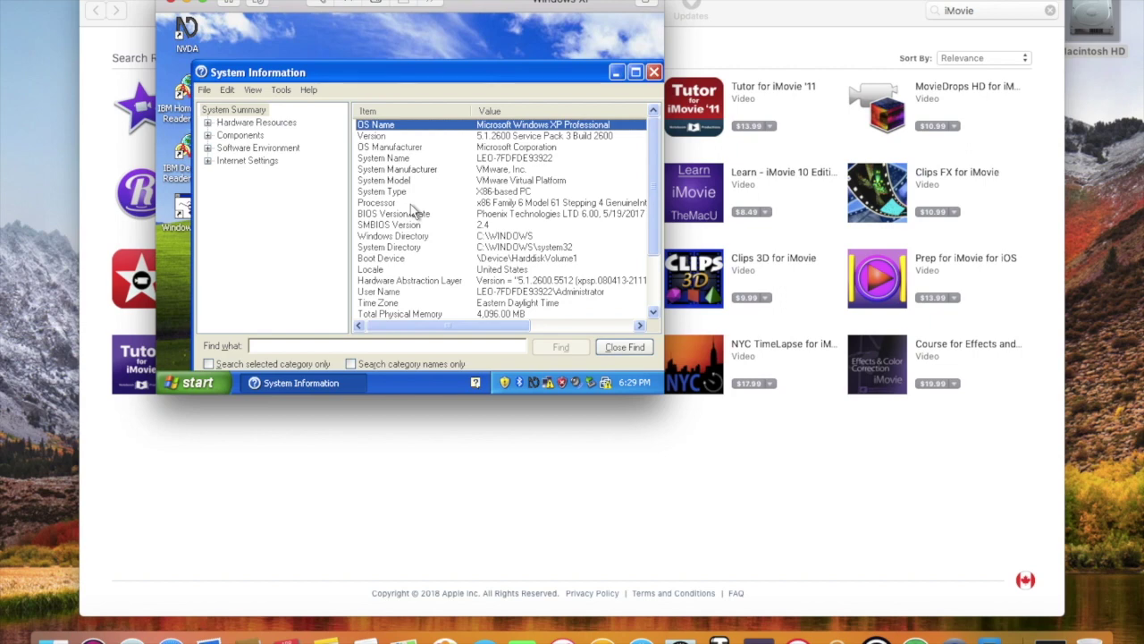
# Dismiss the NVDA error and switch the synthesizer to Microsoft Speech API version 4.
pyautogui.hotkey('alt', 'Tab')
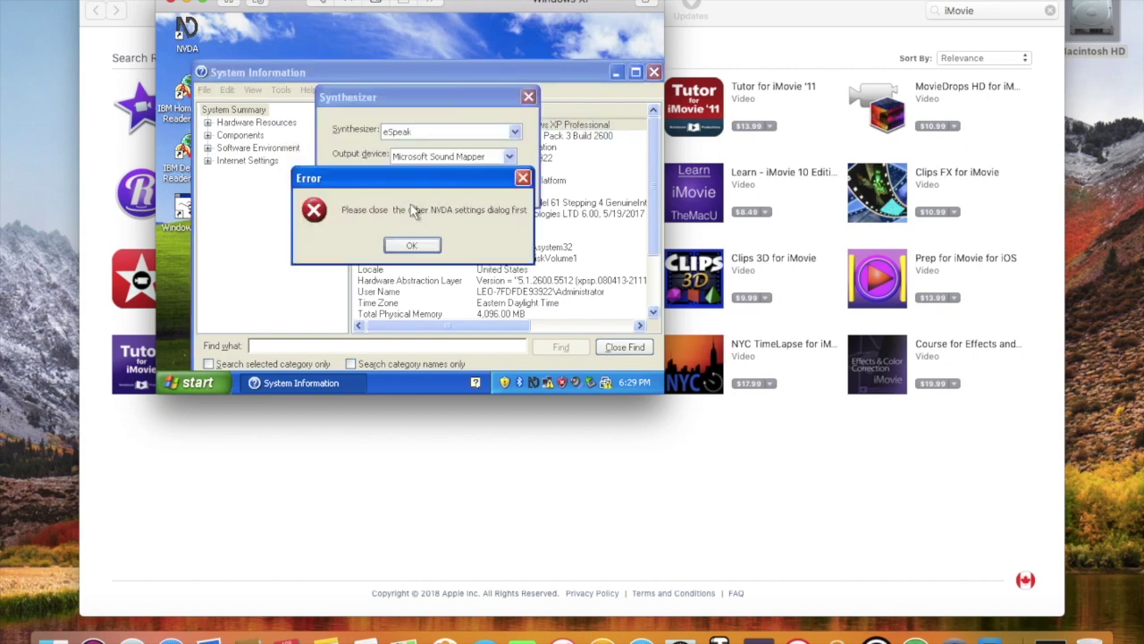
pyautogui.press('Return')
pyautogui.press('Down')
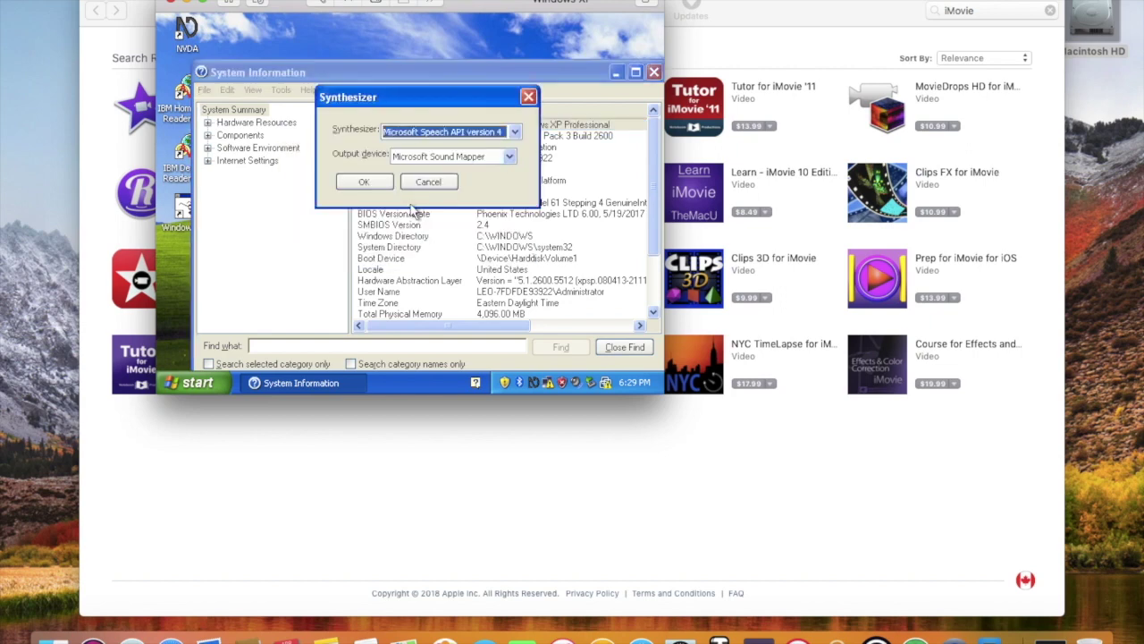
pyautogui.press('Return')
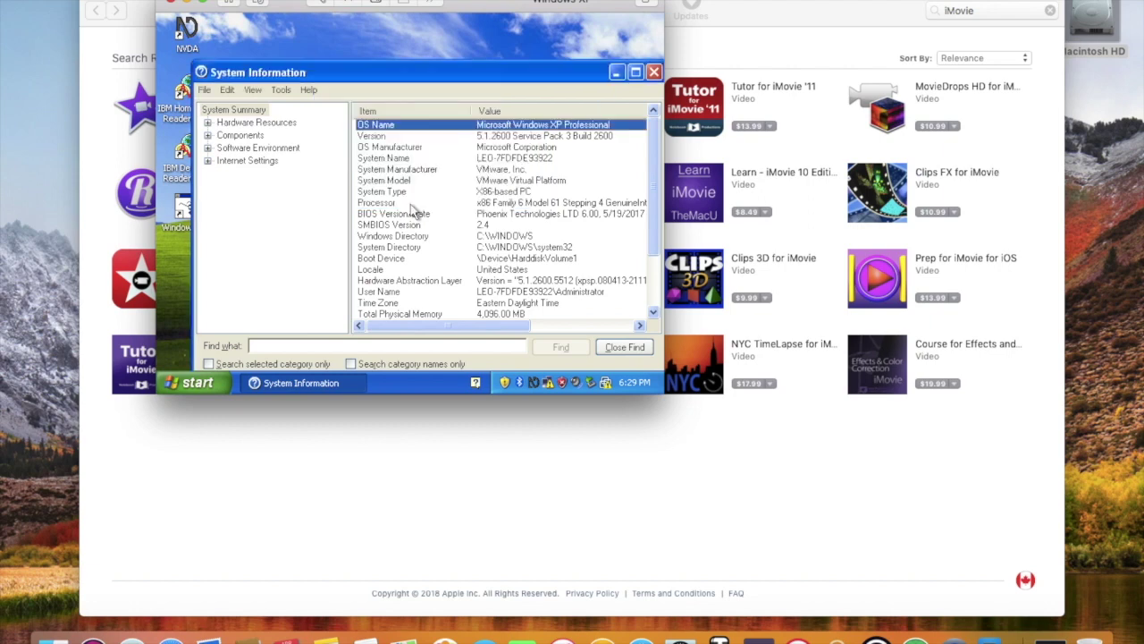
# Audition the SAPI 4 voices (Grandpa, Grandma, Mary) and settle on the Mike voice.
pyautogui.press('ctrl+Insert+v')
pyautogui.press('Down')
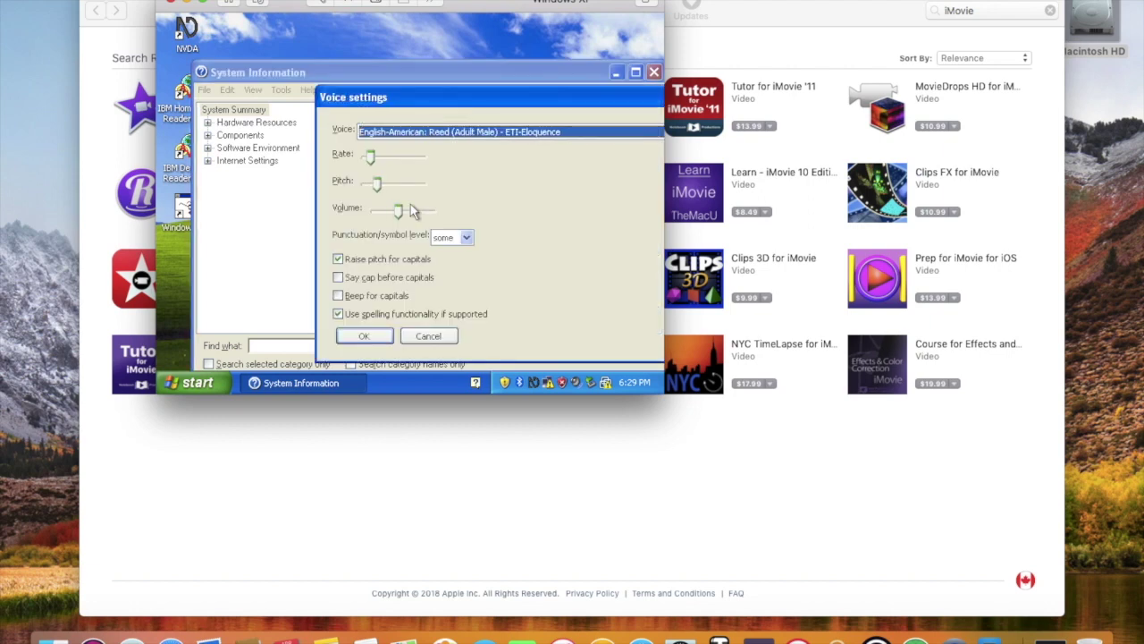
pyautogui.press('Down')
pyautogui.press('Up')
pyautogui.press('Up')
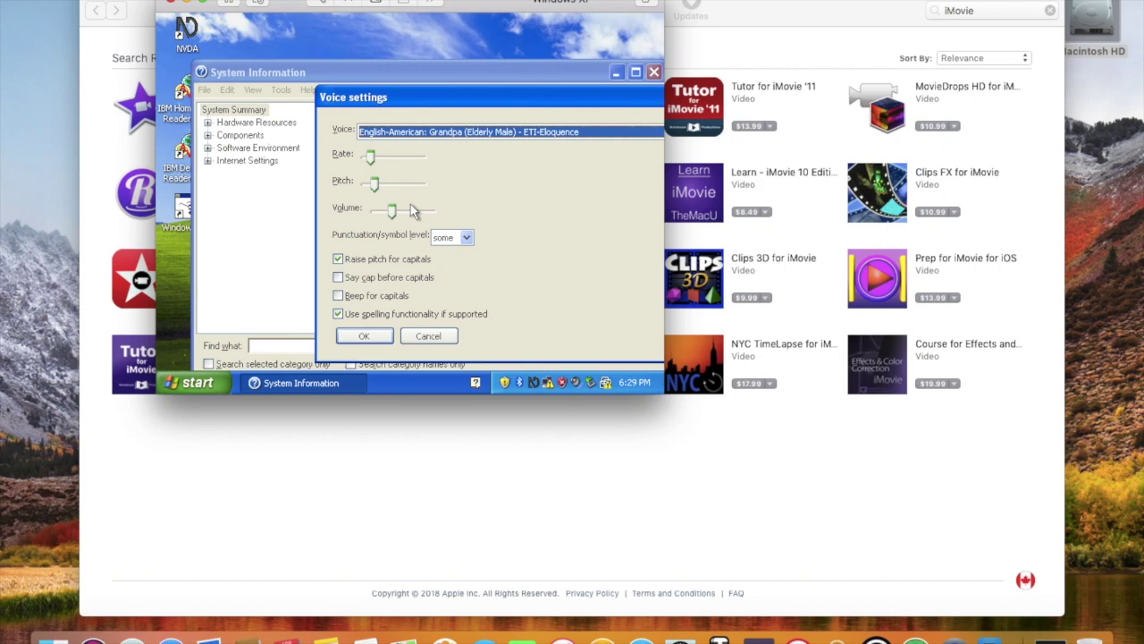
pyautogui.press('Down')
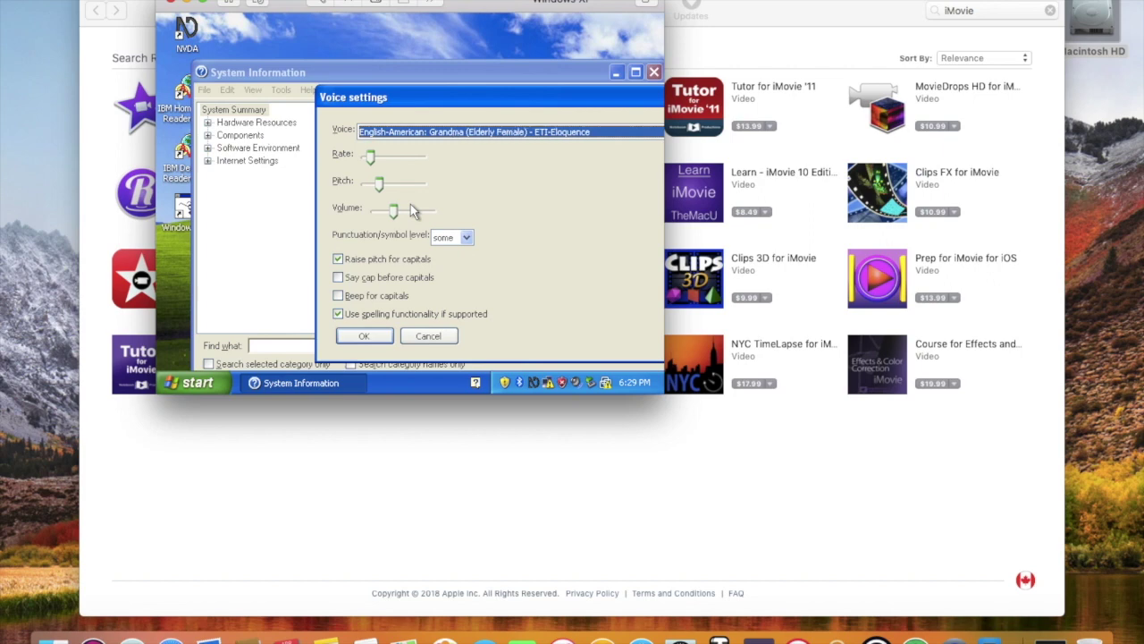
pyautogui.press('Down')
pyautogui.press('Down')
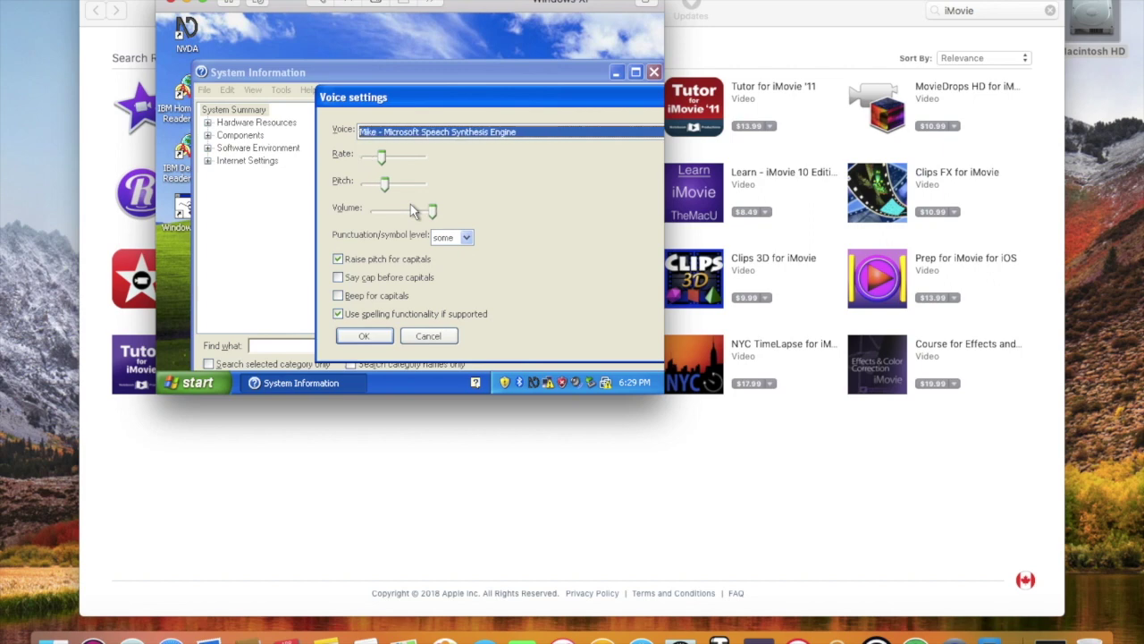
pyautogui.press('Down')
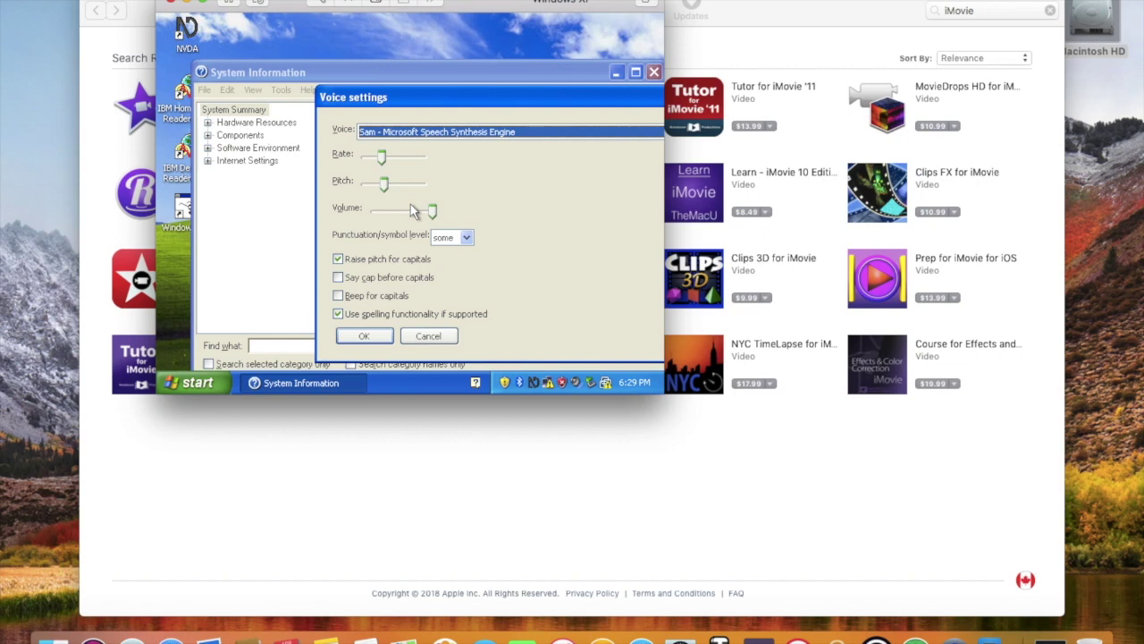
pyautogui.press('Return')
# Raise the NVDA speech rate by two steps in the voice settings.
pyautogui.press('ctrl+Insert+s')
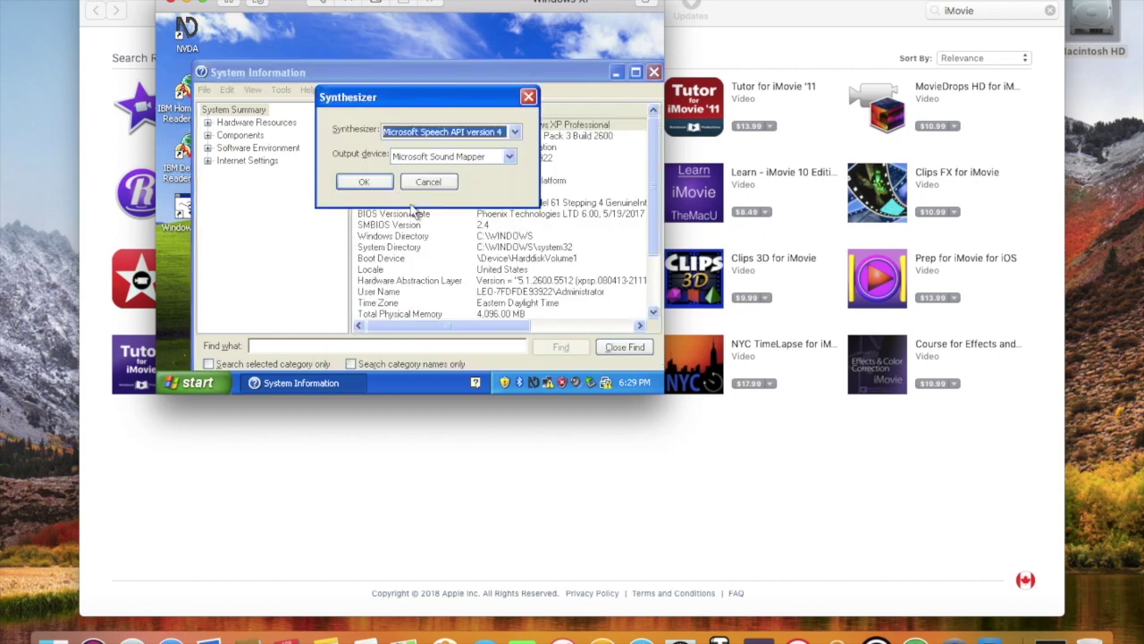
pyautogui.press('Return')
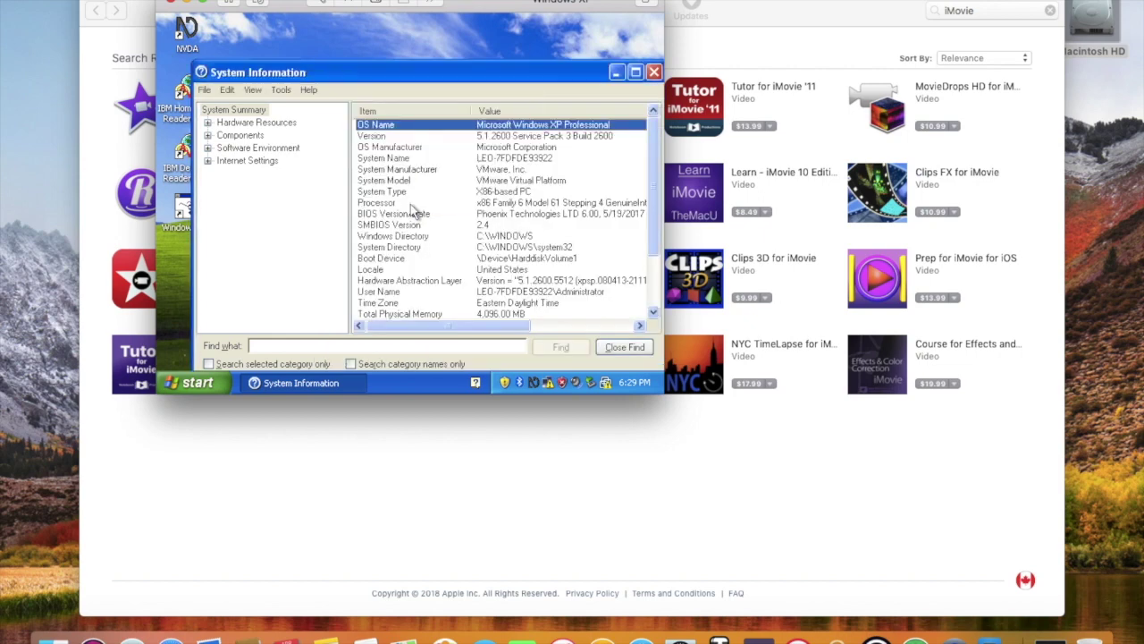
pyautogui.press('ctrl+Insert+v')
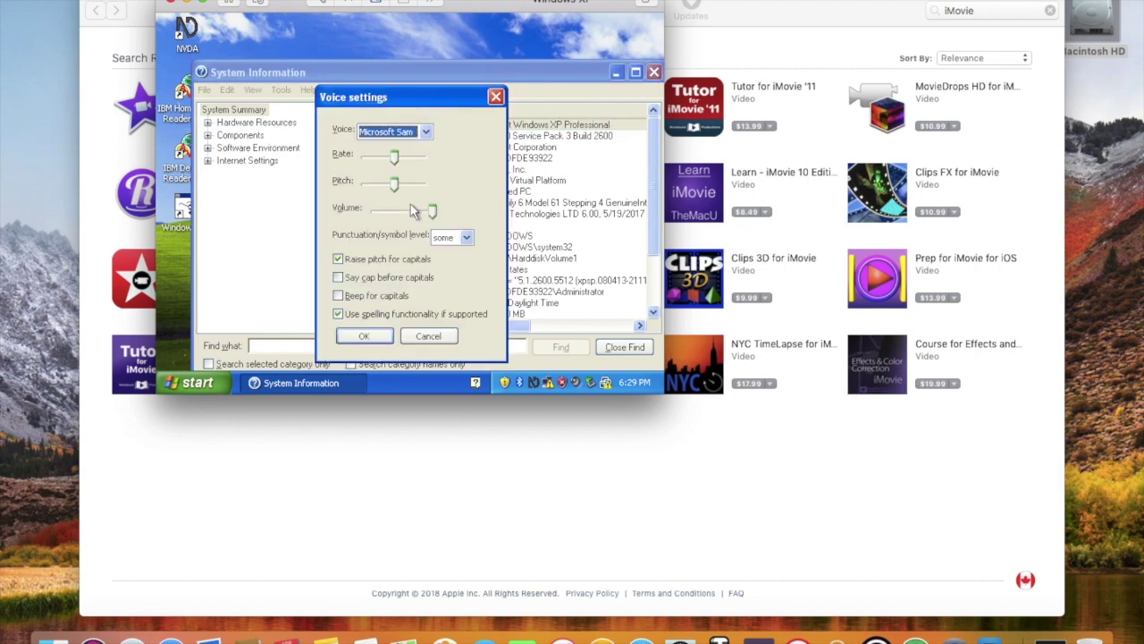
pyautogui.press('Tab')
pyautogui.press('Right')
pyautogui.press('Right')
pyautogui.press('Right')
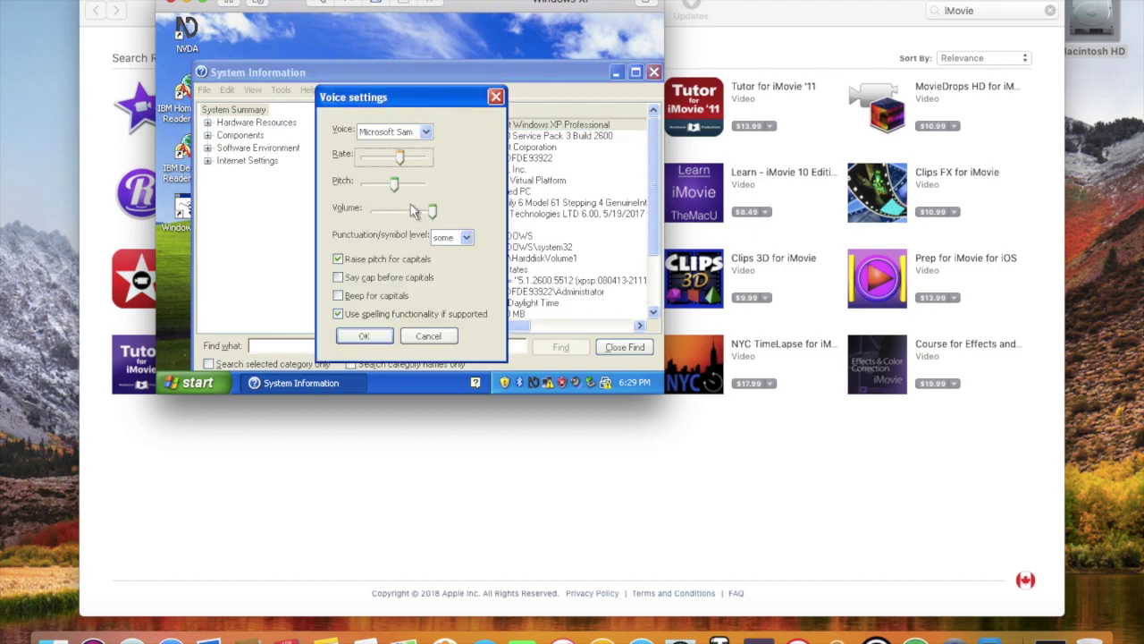
pyautogui.press('Right')
pyautogui.press('Right')
pyautogui.press('Right')
pyautogui.press('Return')
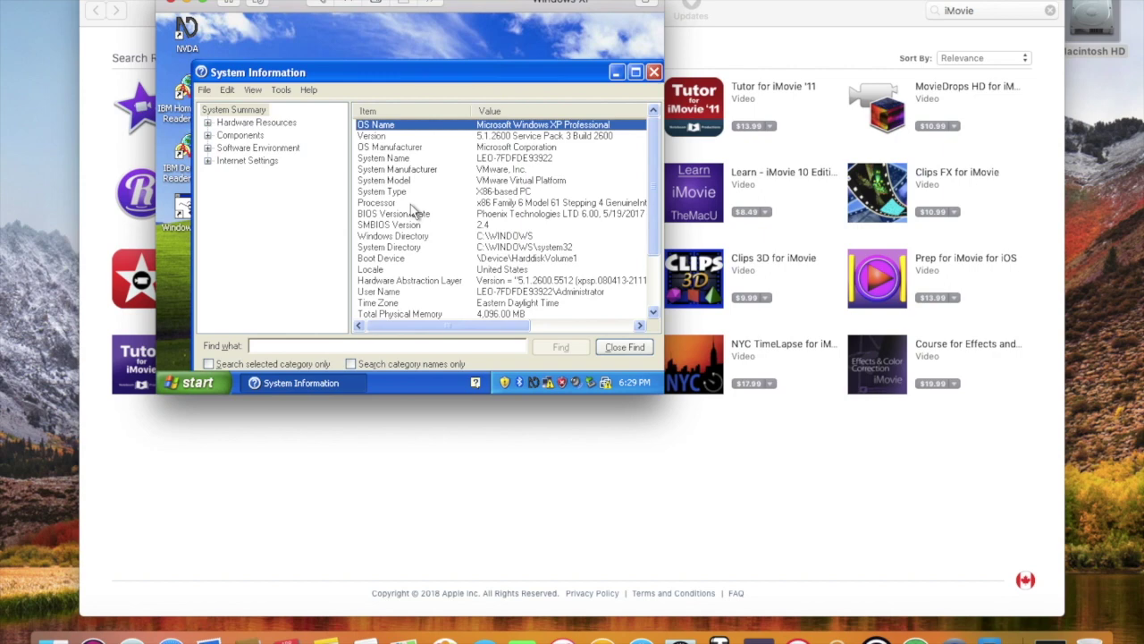
# Switch the NVDA voice to Grandpa.
pyautogui.press('ctrl+Insert+s')
pyautogui.press('Escape')
pyautogui.press('ctrl+Insert+v')
pyautogui.press('Down')
pyautogui.press('Return')
# Raise the NVDA speech rate one more step.
pyautogui.hscroll(5, 416, 212)
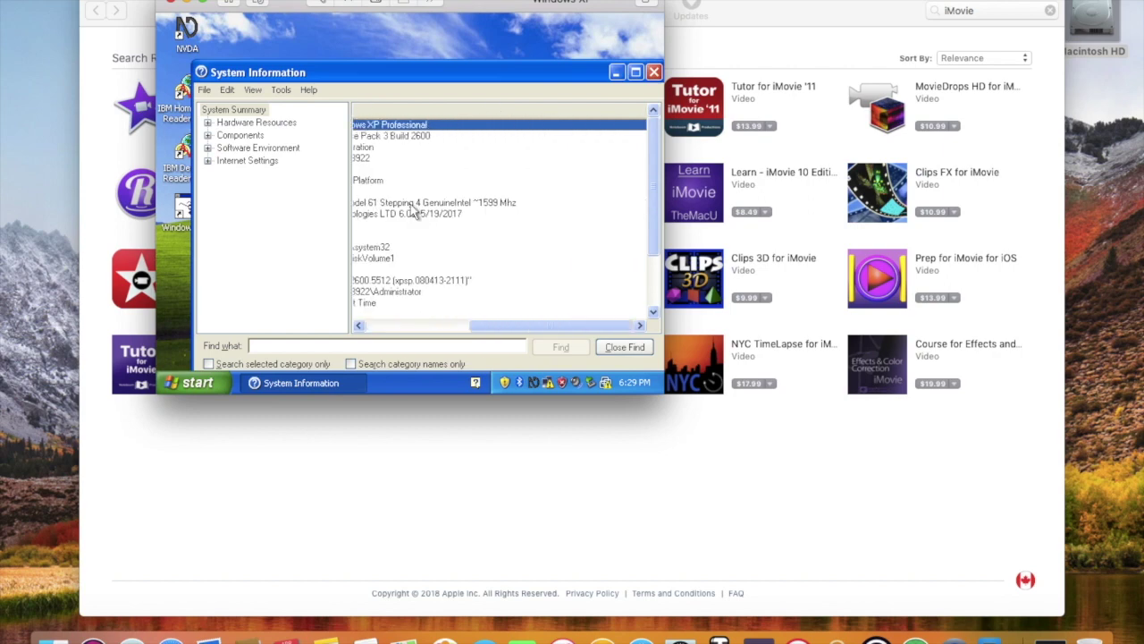
pyautogui.press('ctrl+Insert+v')
pyautogui.press('Right')
pyautogui.press('Right')
pyautogui.press('Right')
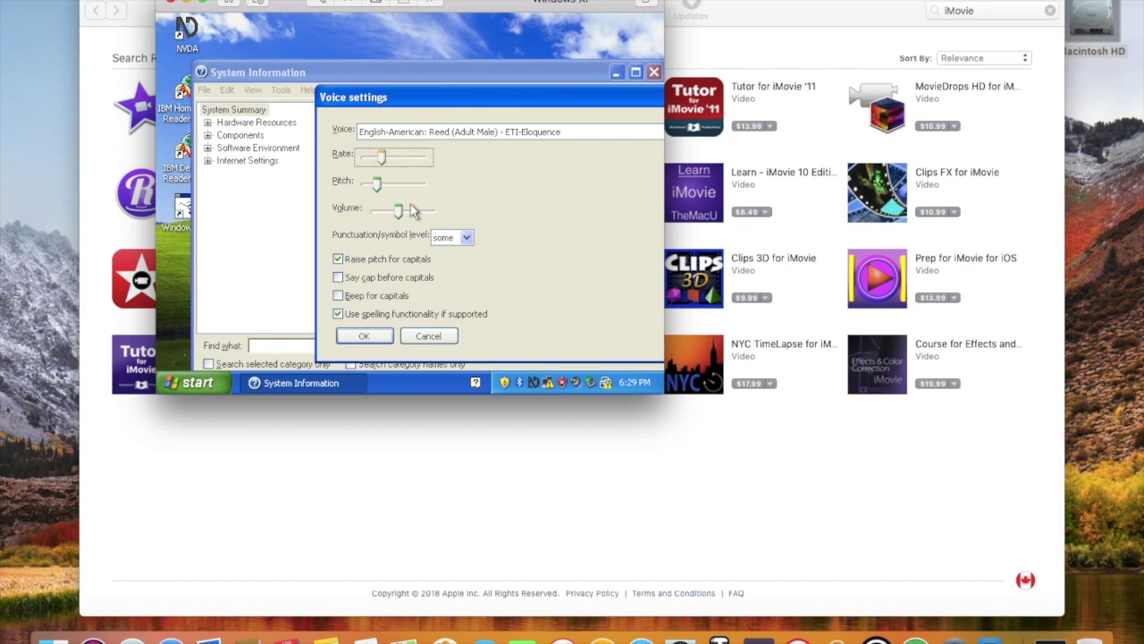
pyautogui.press('Return')
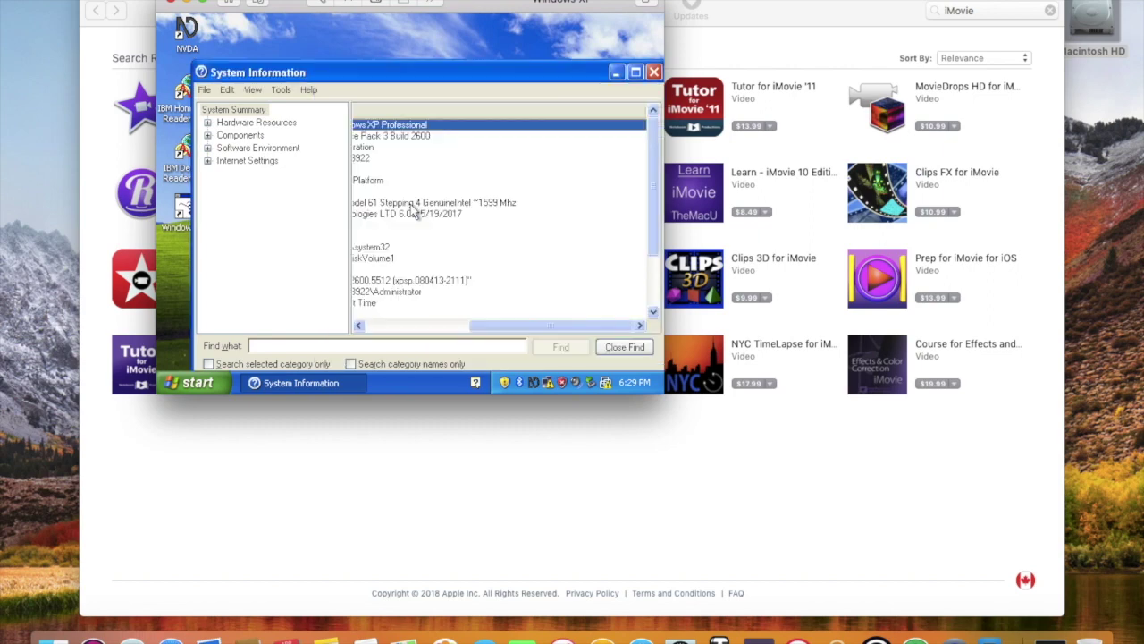
# Read the System Information summary rows (Service Pack 3, Platform, BIOS, time zone), then close it.
pyautogui.press('Tab')
pyautogui.press('Tab')
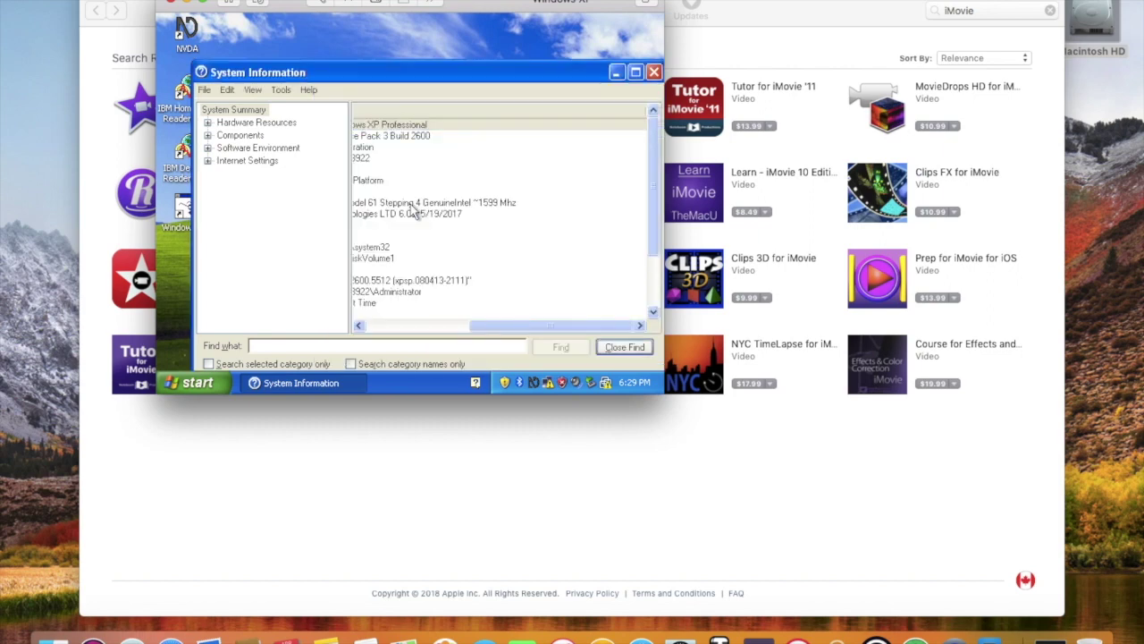
pyautogui.press('Tab')
pyautogui.press('Tab')
pyautogui.press('Tab')
pyautogui.press('Tab')
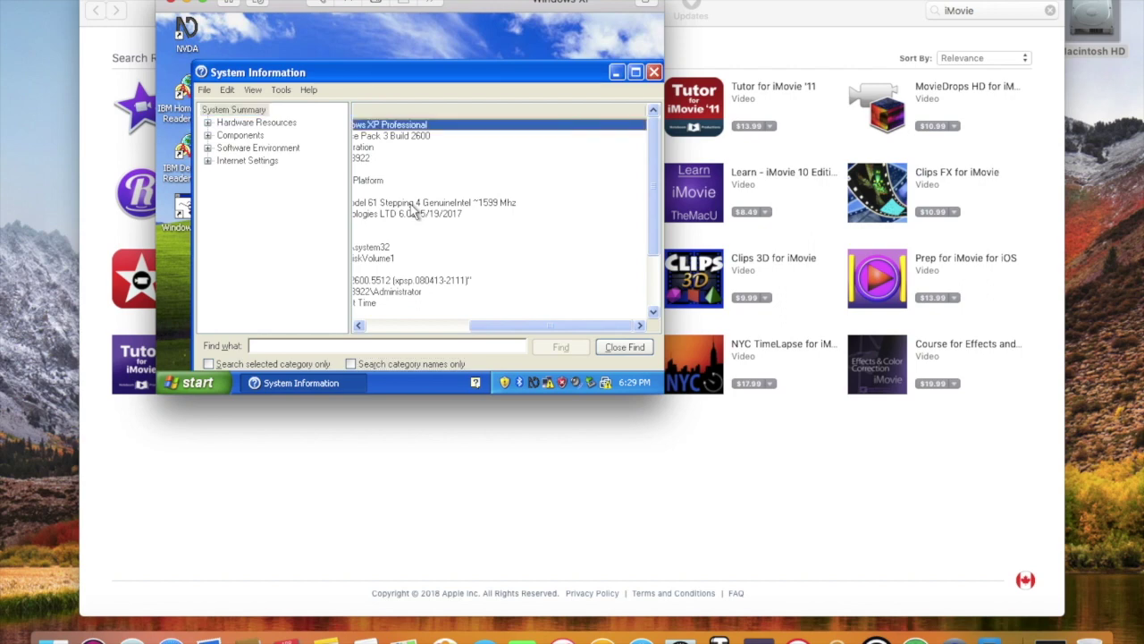
pyautogui.press('Down')
pyautogui.press('Down')
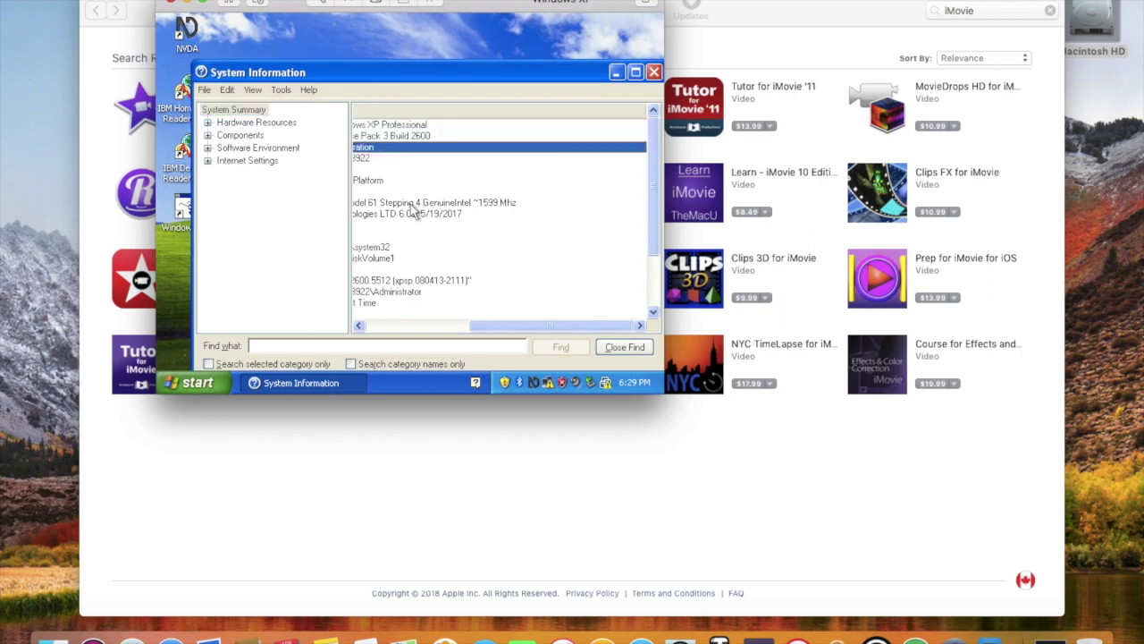
pyautogui.press('Down')
pyautogui.press('Down')
pyautogui.press('Down')
pyautogui.press('Down')
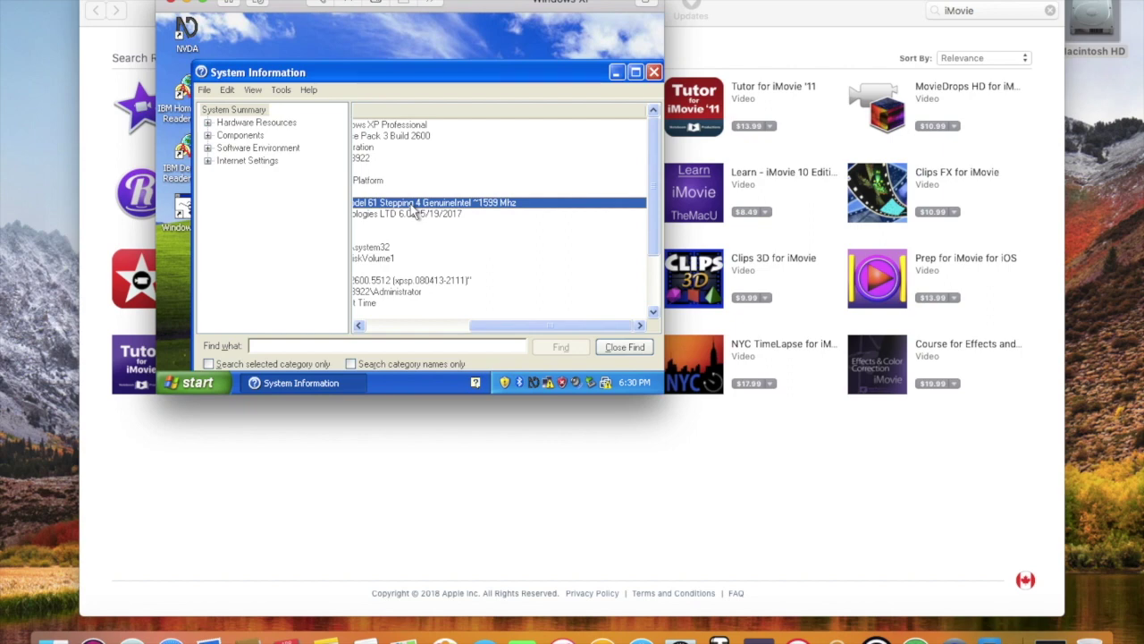
pyautogui.press('Down')
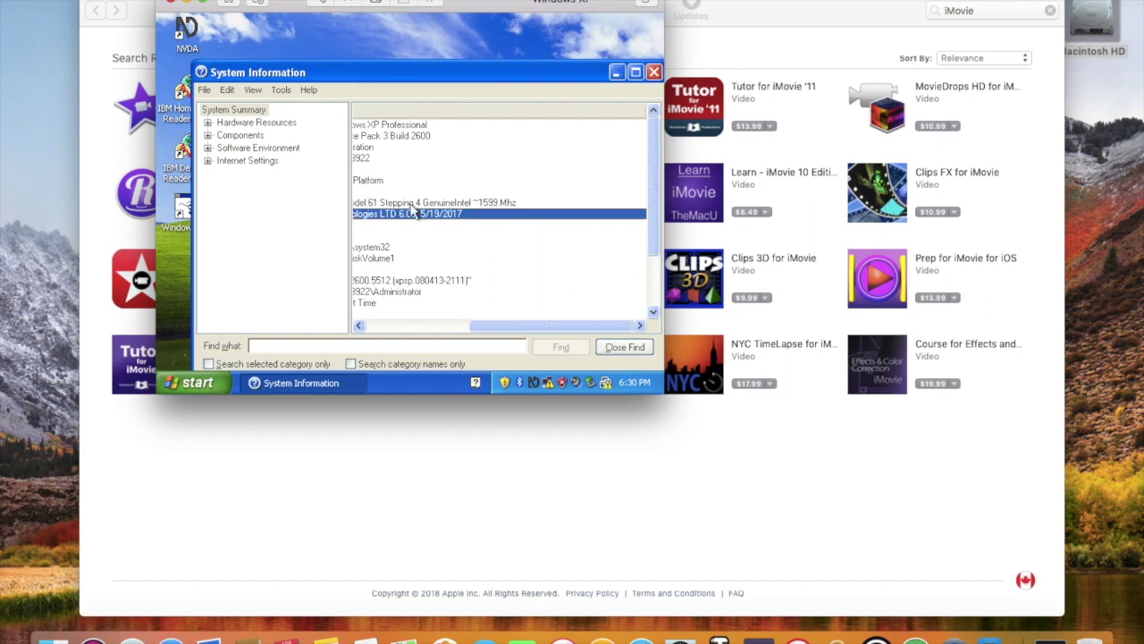
pyautogui.press('Down')
pyautogui.press('Down')
pyautogui.press('Down')
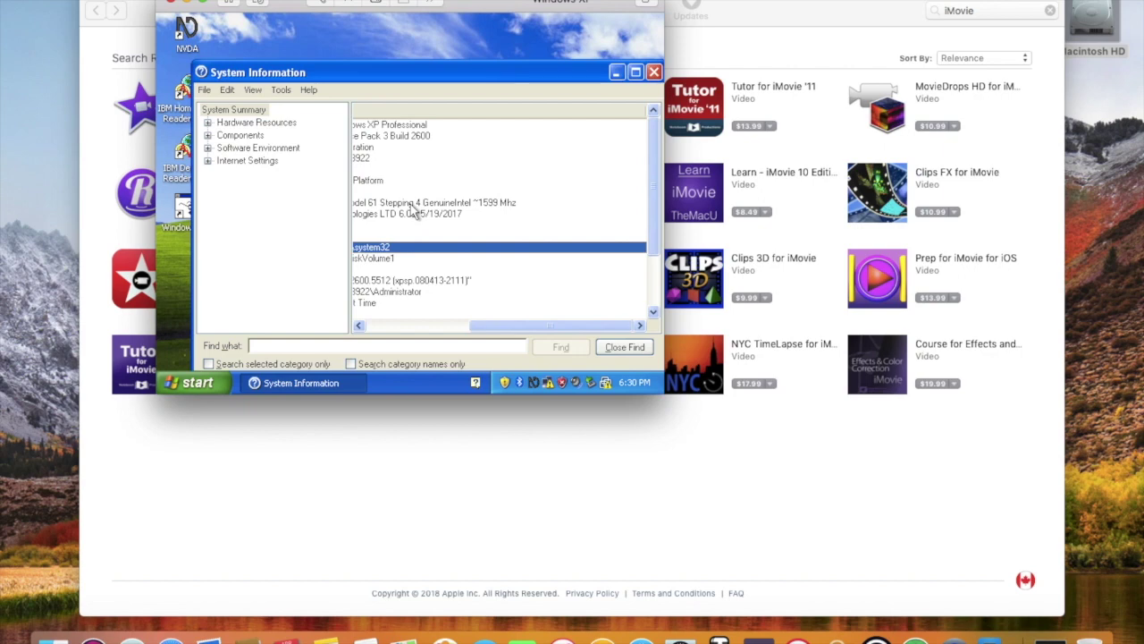
pyautogui.press('Down')
pyautogui.press('Down')
pyautogui.press('Down')
pyautogui.press('Down')
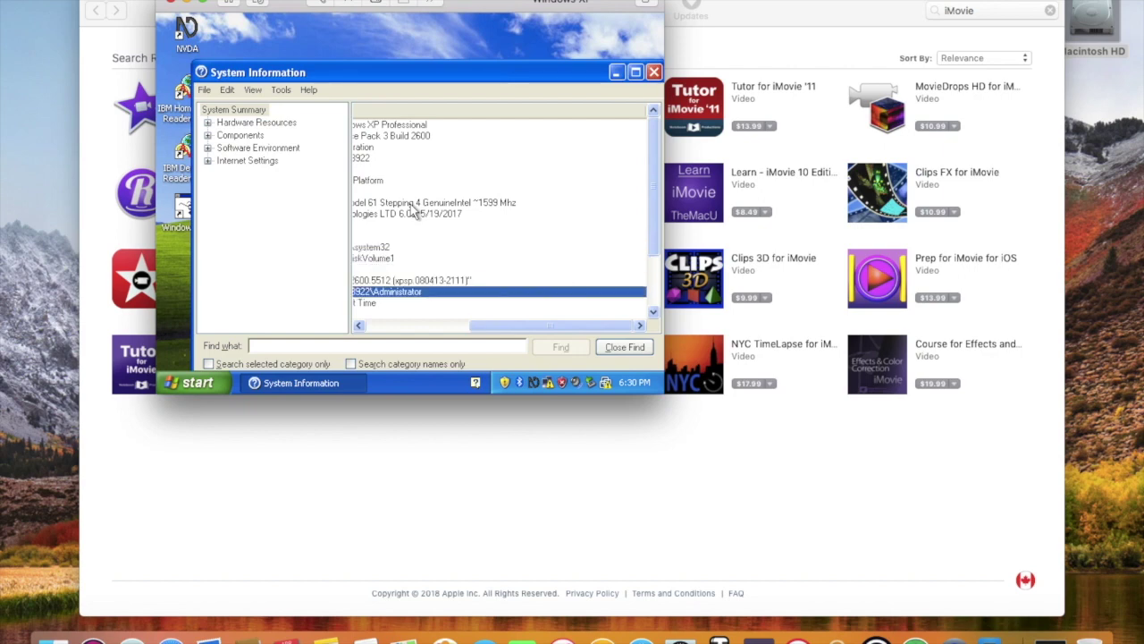
pyautogui.press('Down')
pyautogui.press('Down')
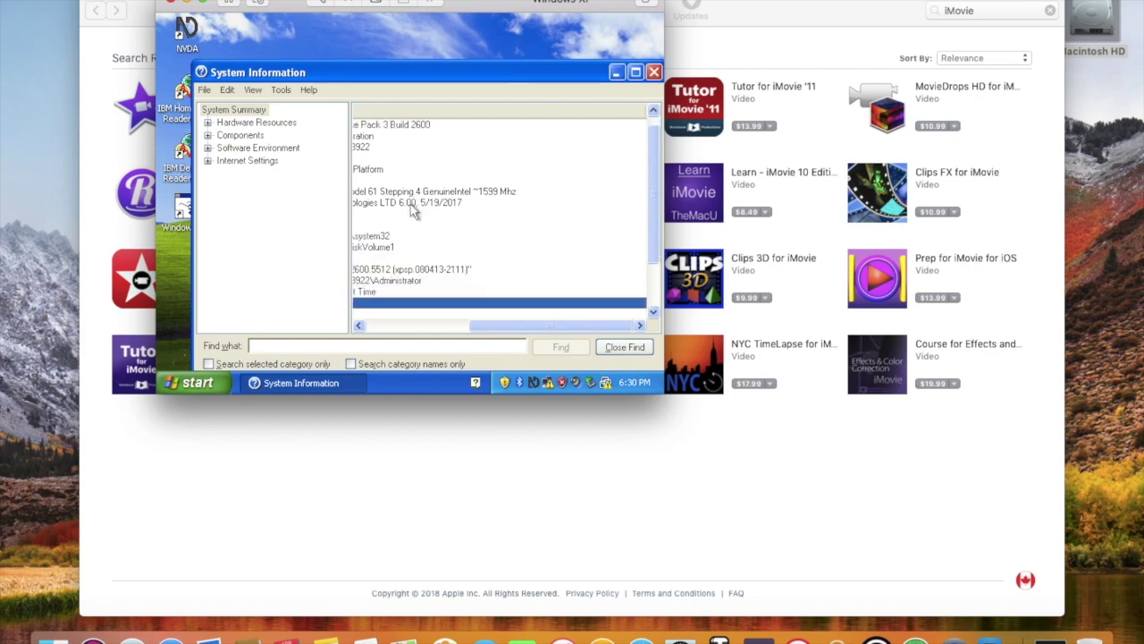
pyautogui.press('Down')
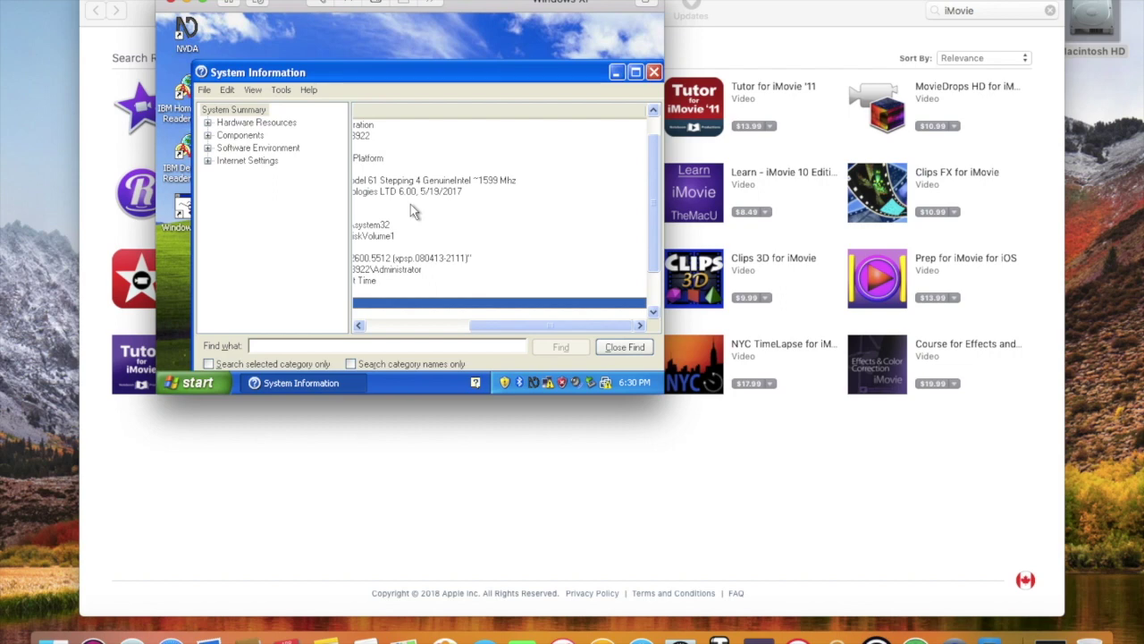
pyautogui.press('Up')
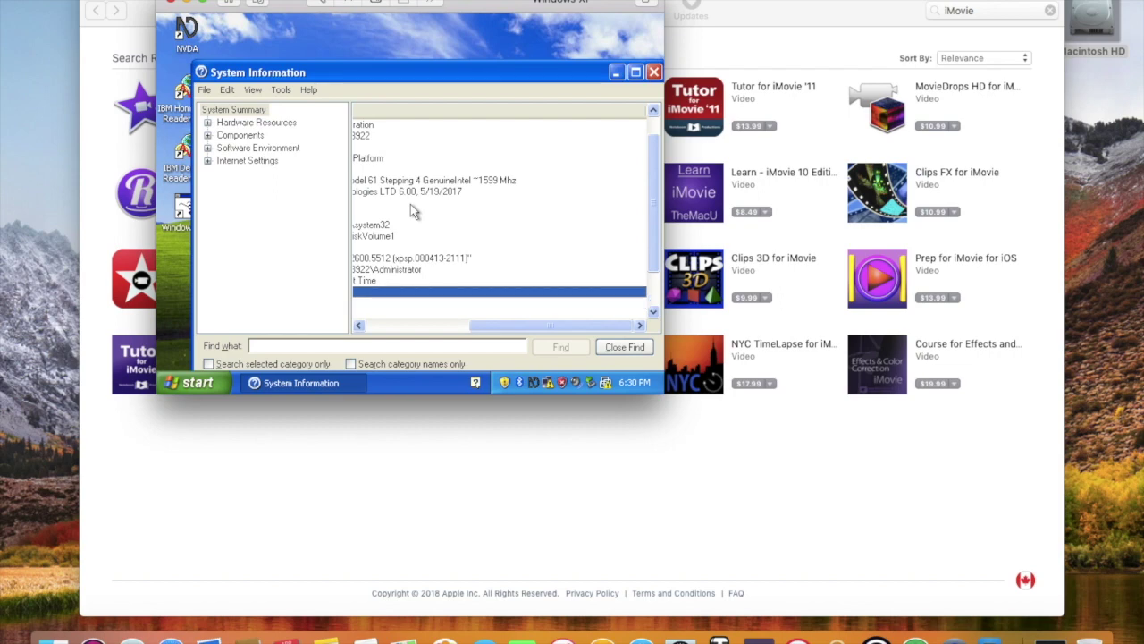
pyautogui.hotkey('alt', 'F4')
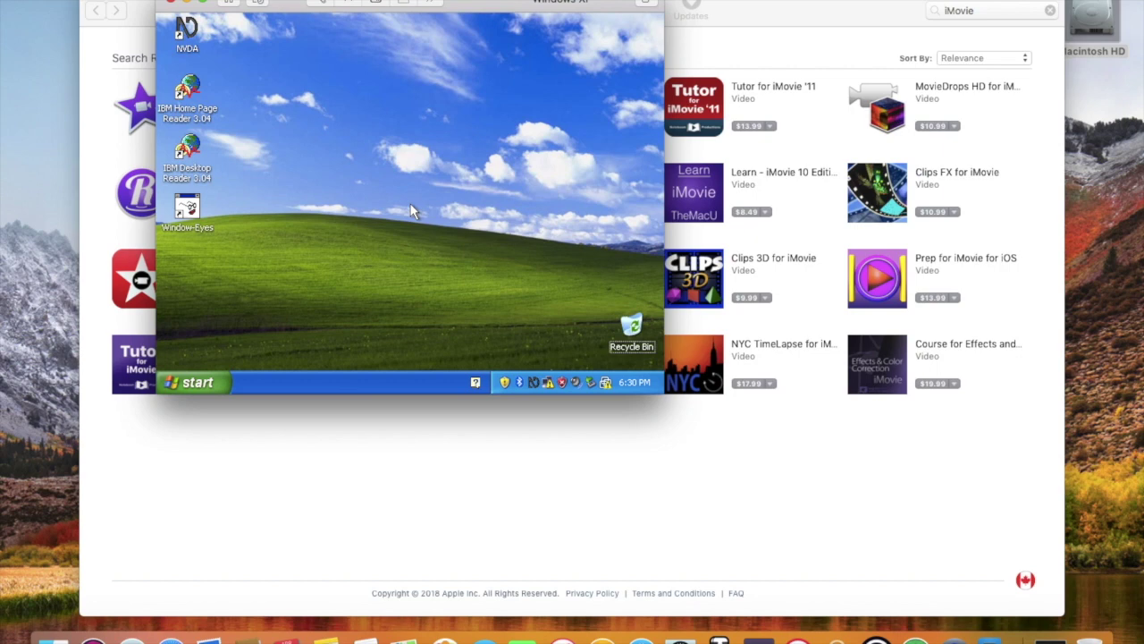
# Quit NVDA, then launch Narrator by running 'tcmd.exe' from the Run box.
pyautogui.press('Insert+q')
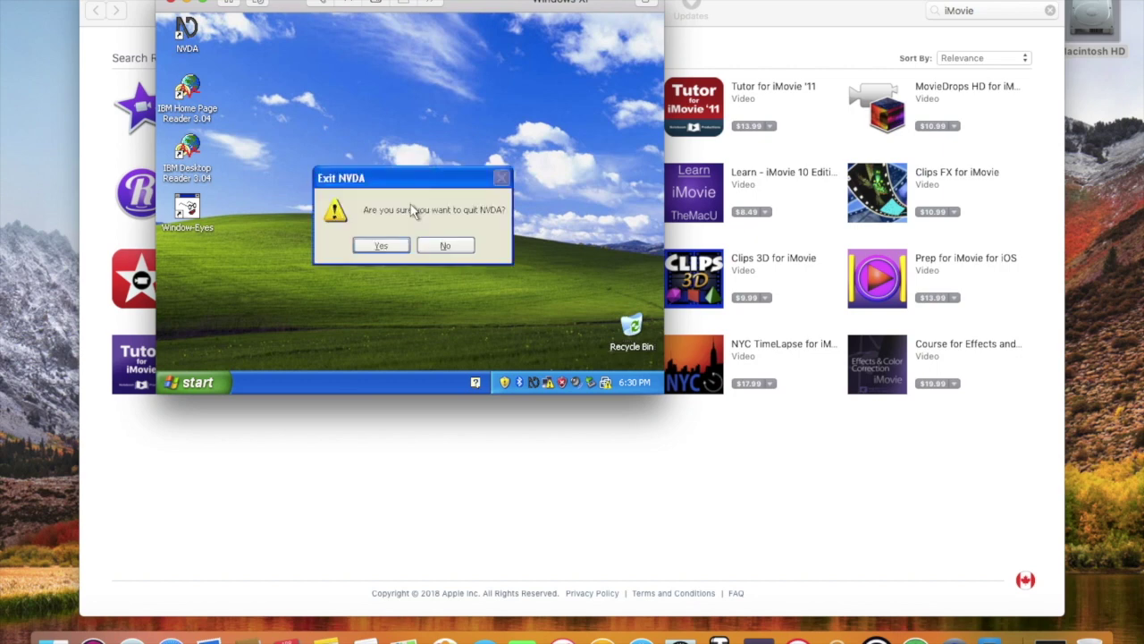
pyautogui.press('Return')
pyautogui.press('super+r')
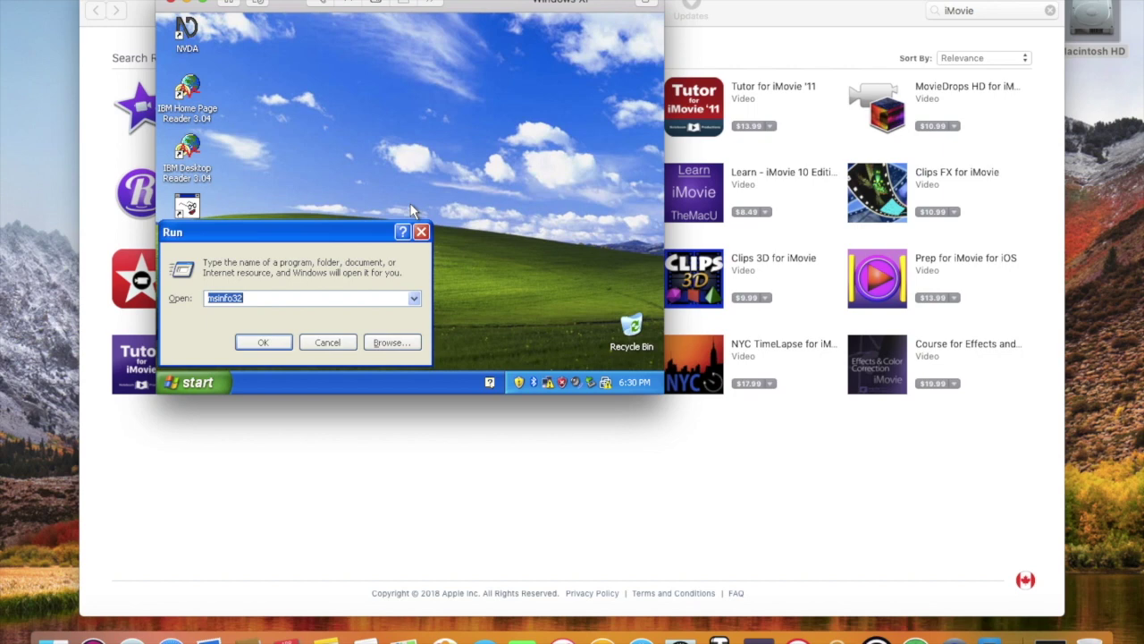
pyautogui.write('tcmd')
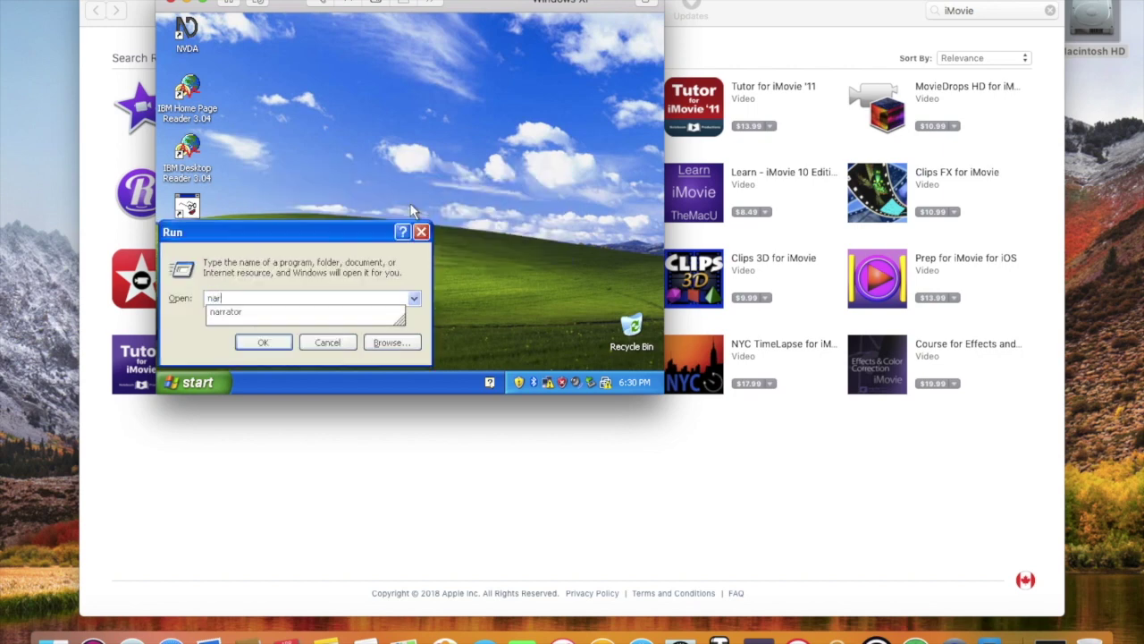
pyautogui.write('.exe')
pyautogui.press('Return')
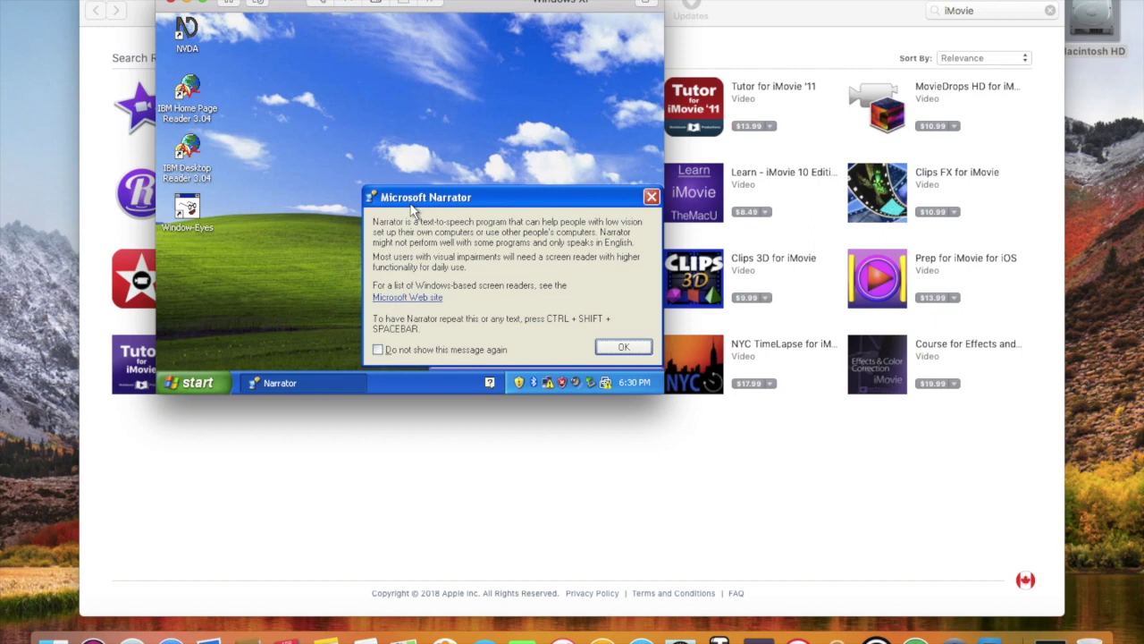
# Dismiss Narrator's introduction message and exit Narrator.
pyautogui.press('Return')
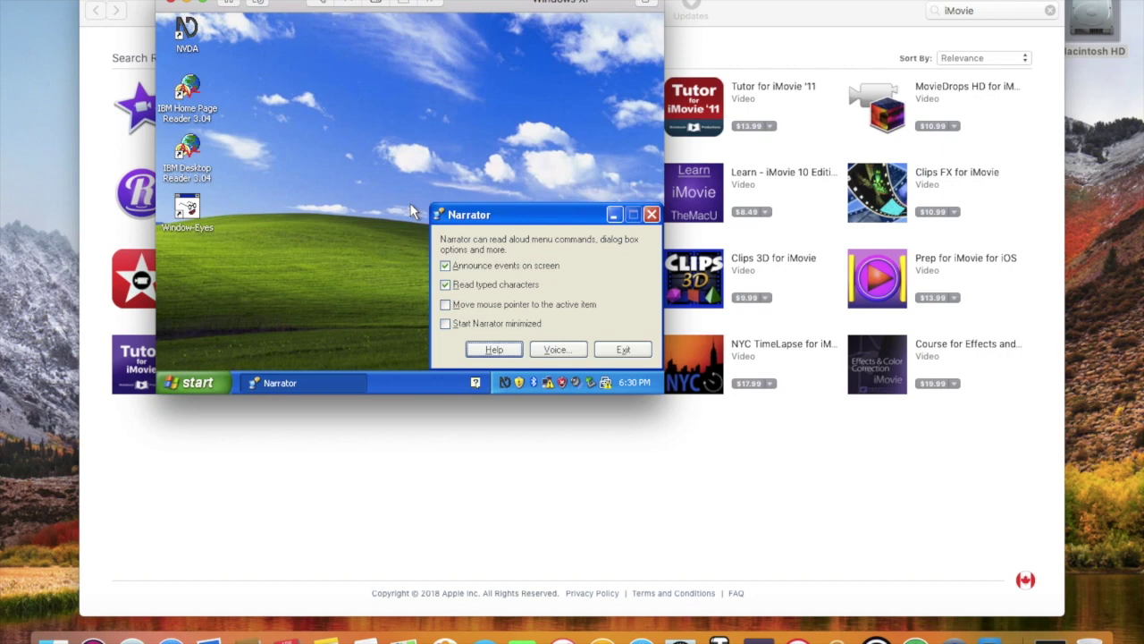
pyautogui.press('Tab')
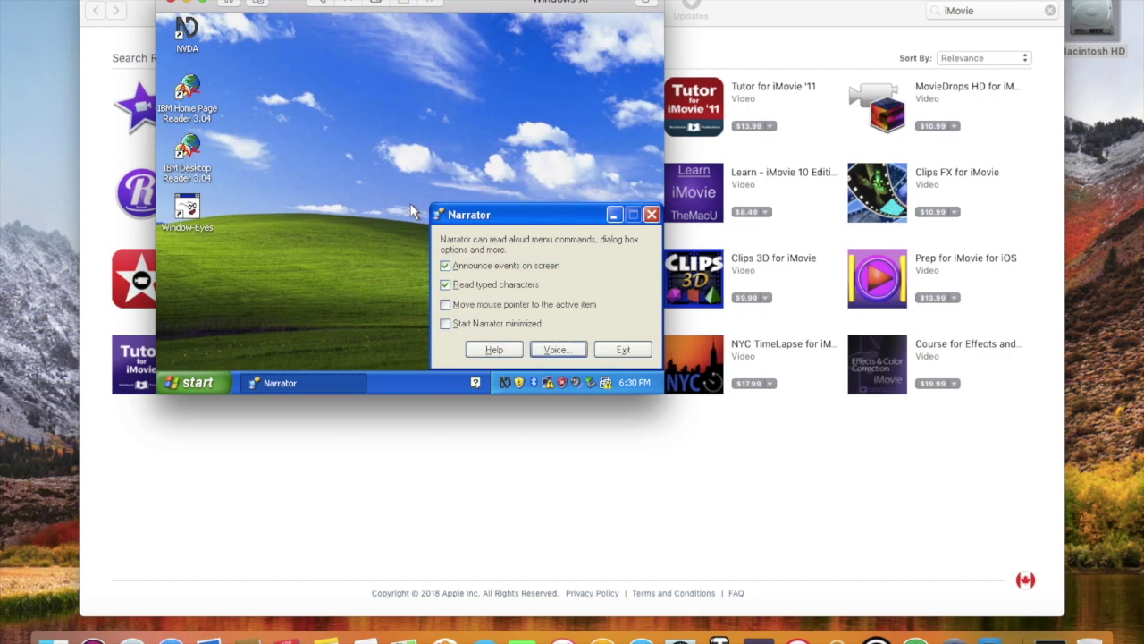
pyautogui.hotkey('alt', 'x')
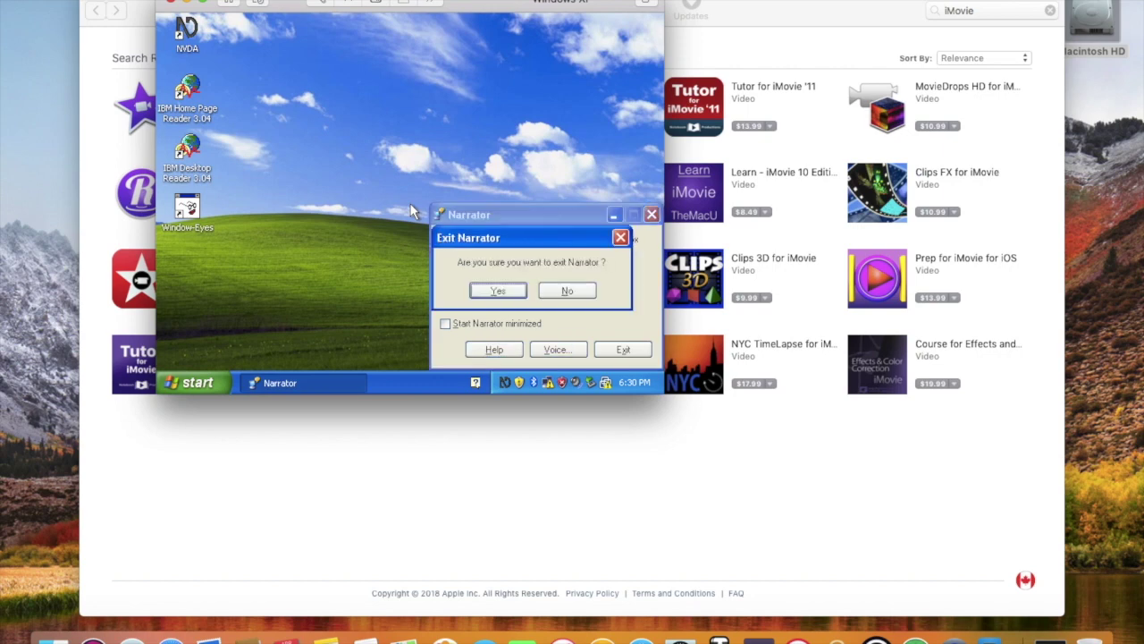
pyautogui.press('Return')
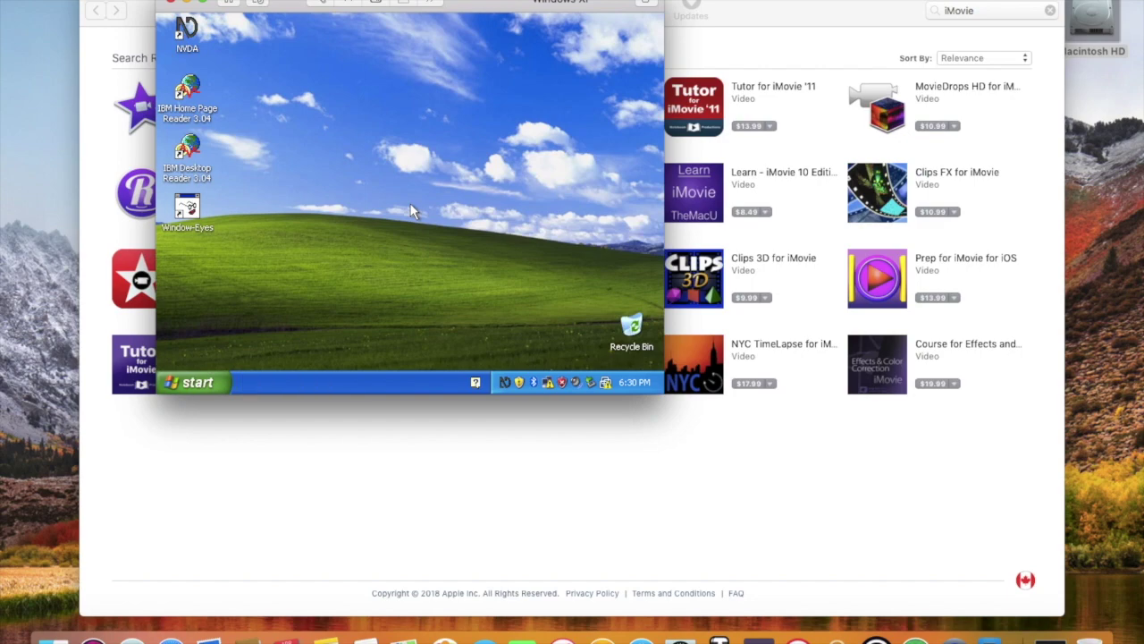
pyautogui.press('super+m')
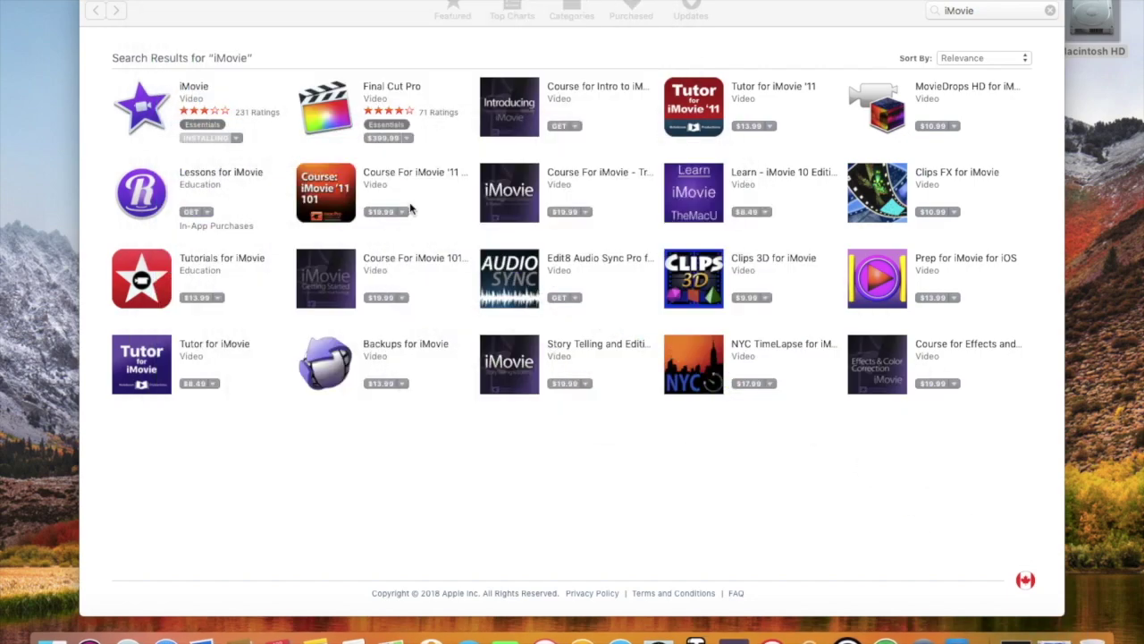
pyautogui.press('super+F5')
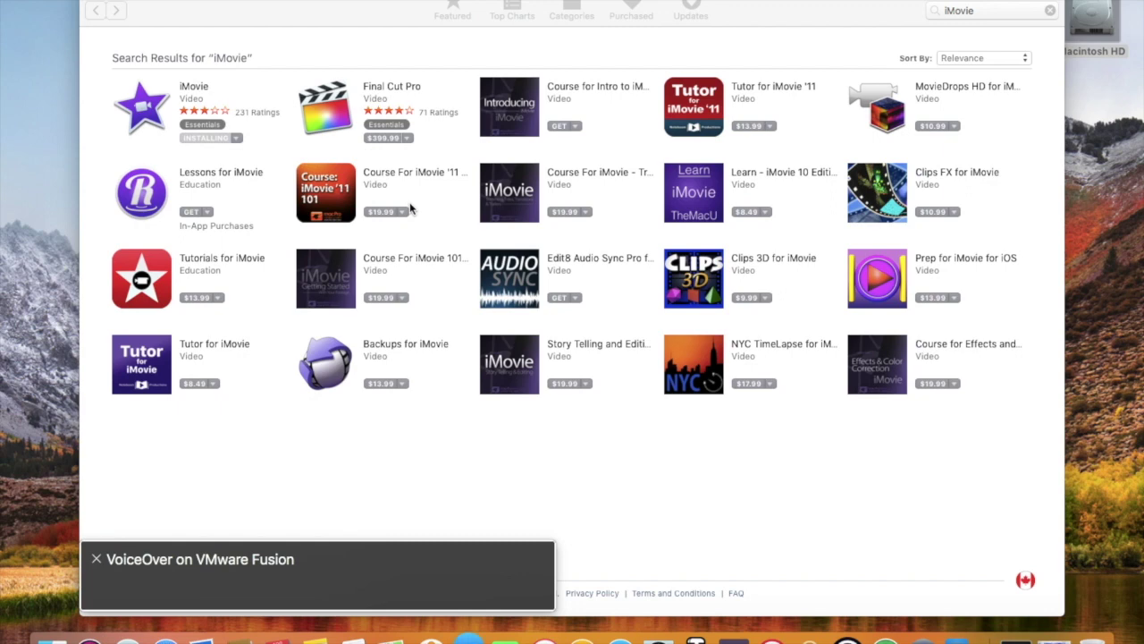
pyautogui.press('super+Tab')
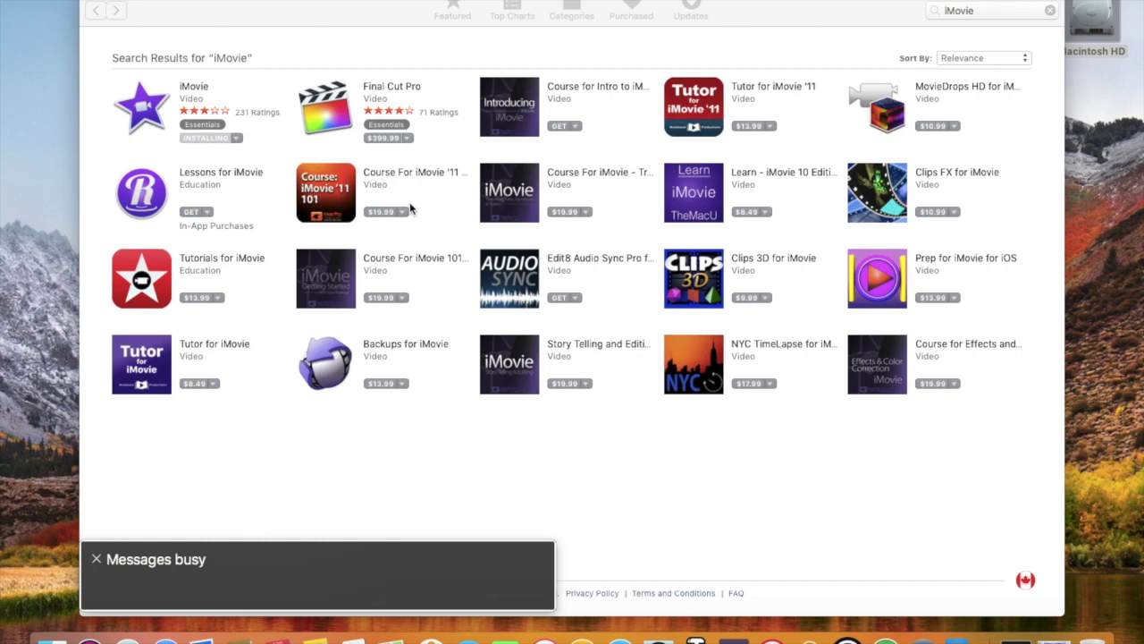
pyautogui.click(1093, 25)
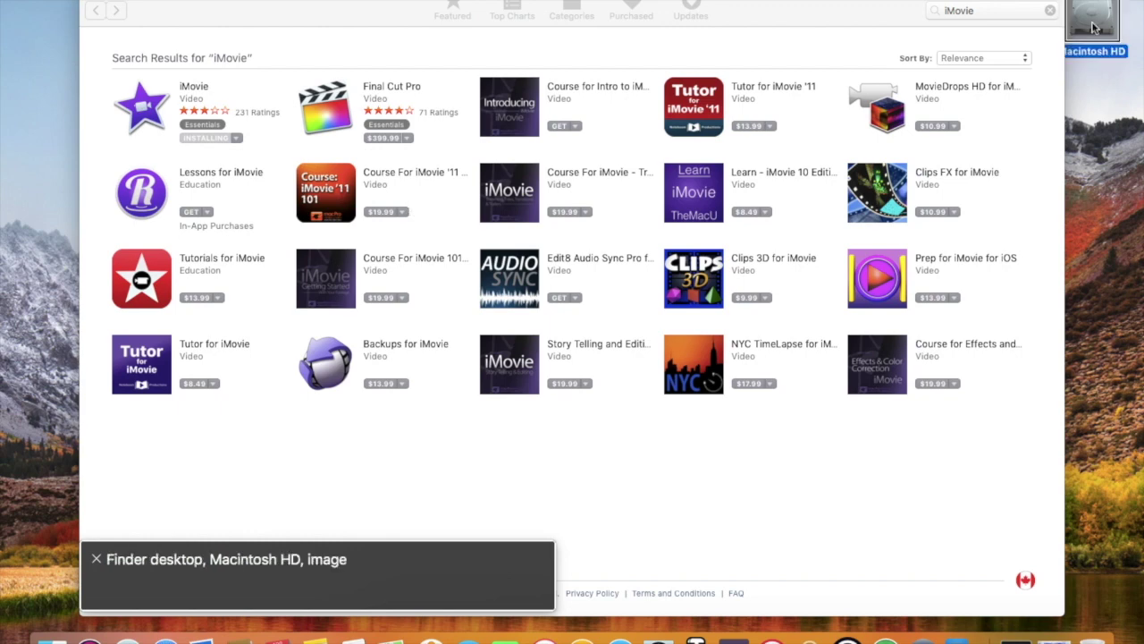
pyautogui.press('super+Tab')
pyautogui.press('super+shift+Tab')
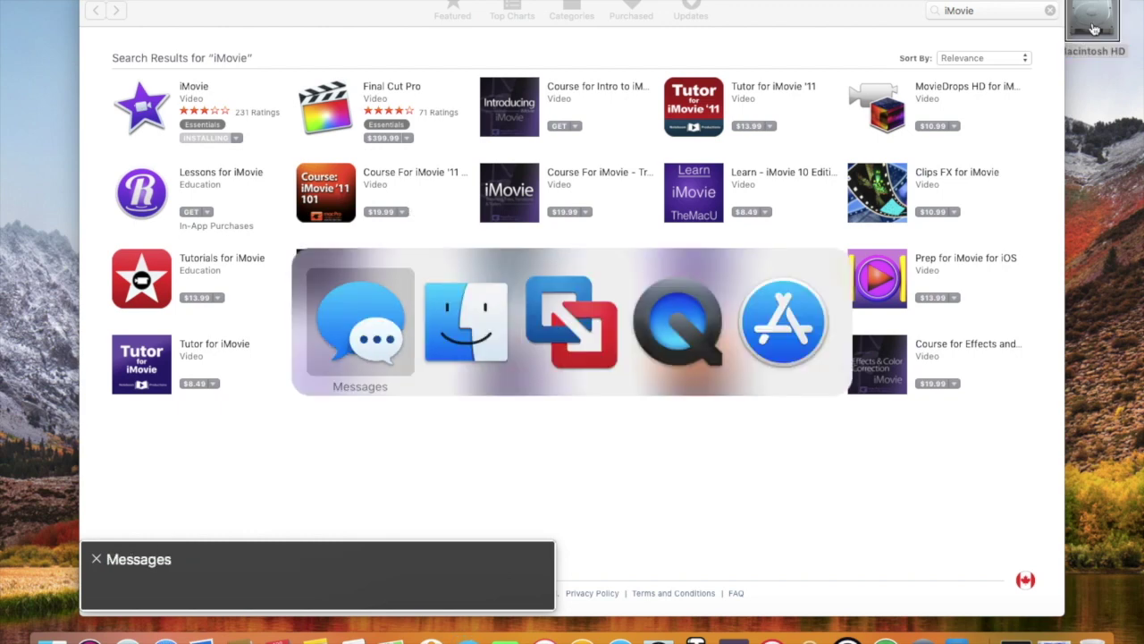
pyautogui.press('super+Tab')
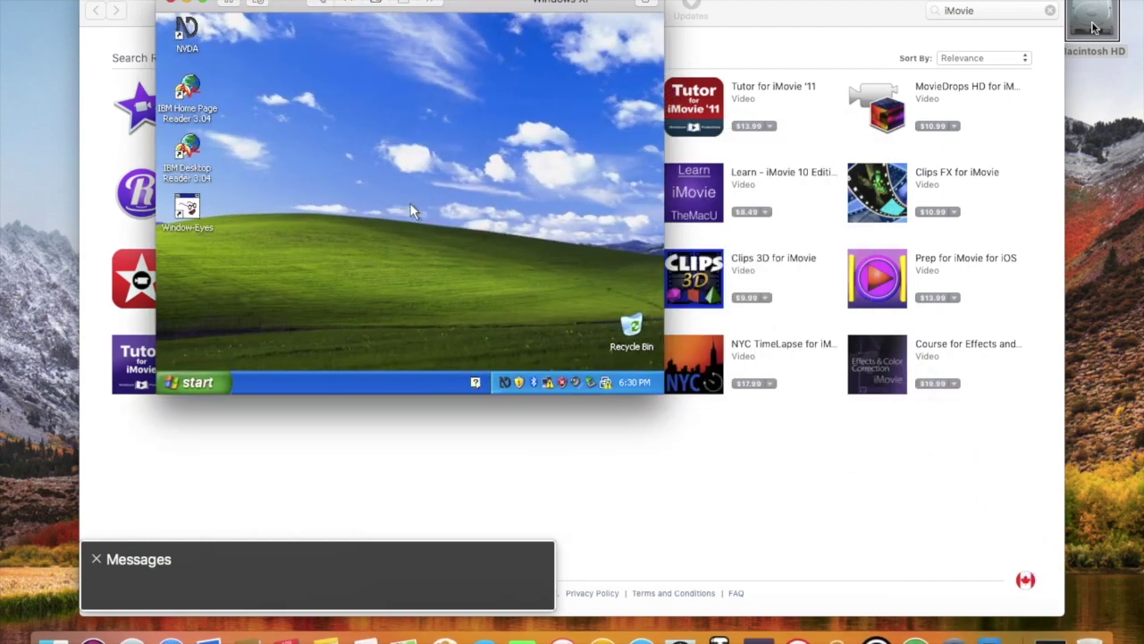
pyautogui.press('super+F5')
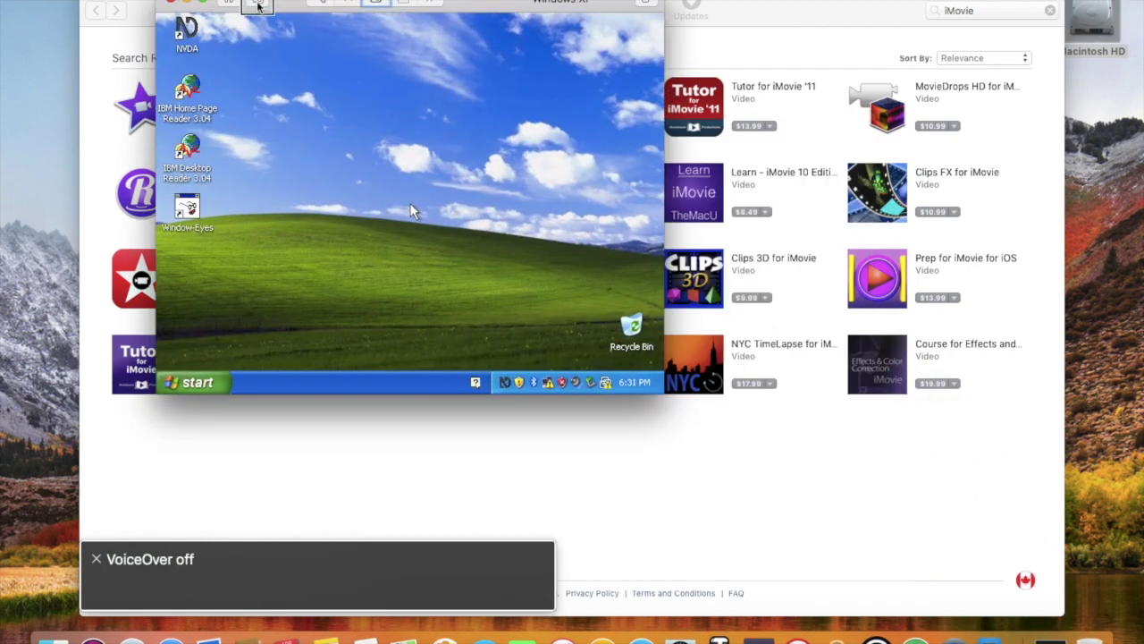
# Turn off Windows XP from the Start menu's shut-down options.
pyautogui.press('Tab')
pyautogui.hotkey('ctrl', 'Escape')
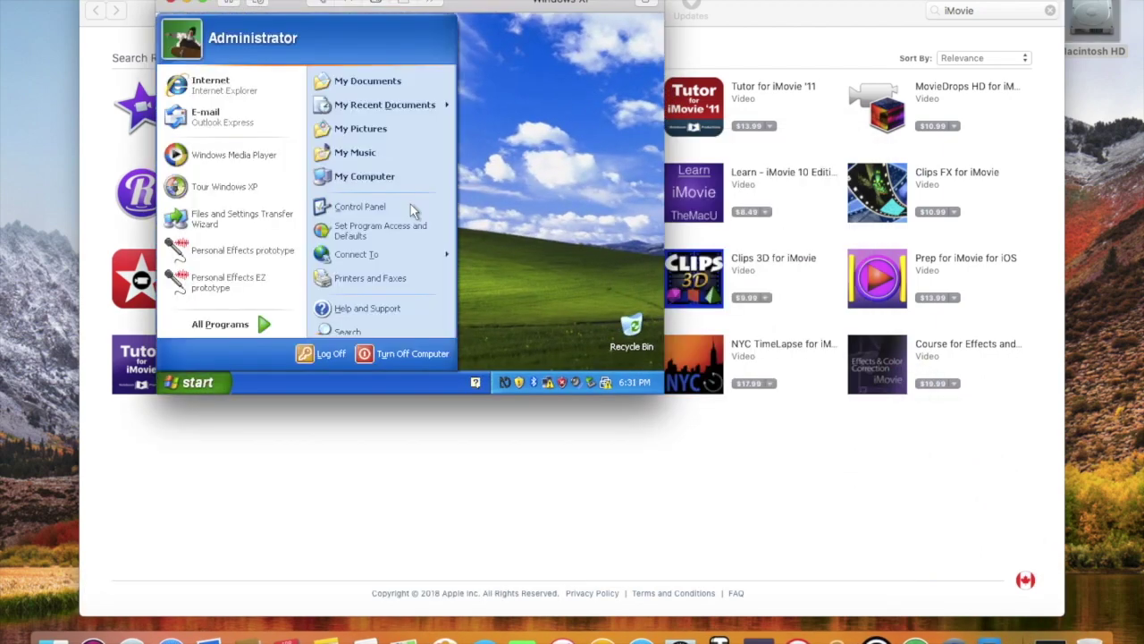
pyautogui.press('u')
pyautogui.press('Escape')
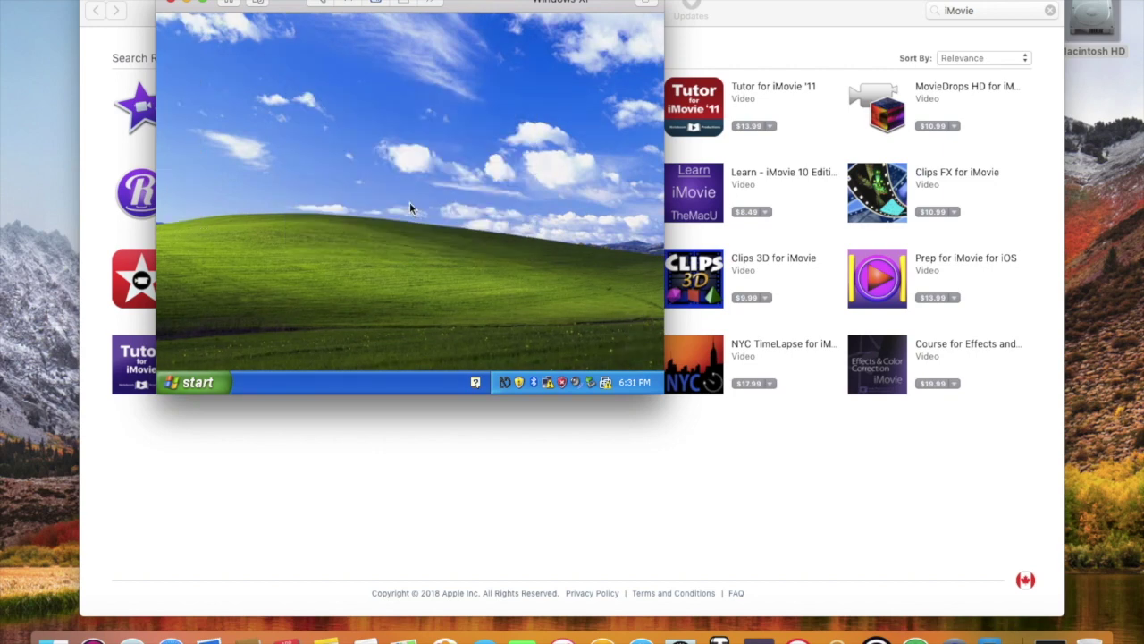
# Turn VoiceOver back on and inspect the virtual machine's controls in VMware Fusion.
pyautogui.press('super+F5')
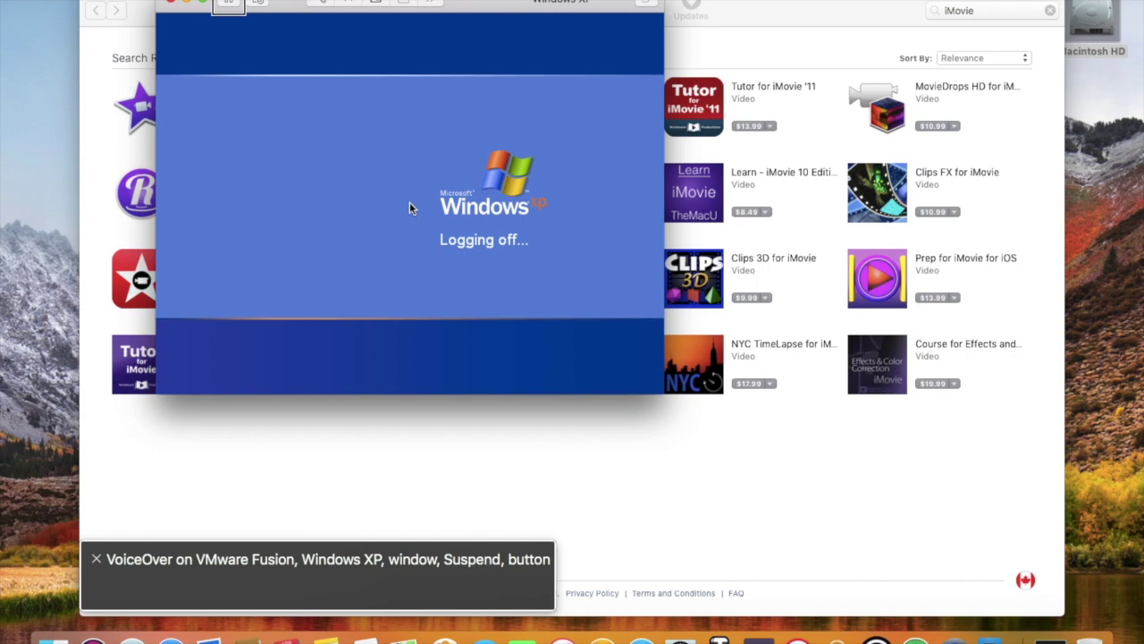
pyautogui.press('super+Tab')
pyautogui.press('Tab')
pyautogui.press('Tab')
pyautogui.press('Tab')
pyautogui.press('Tab')
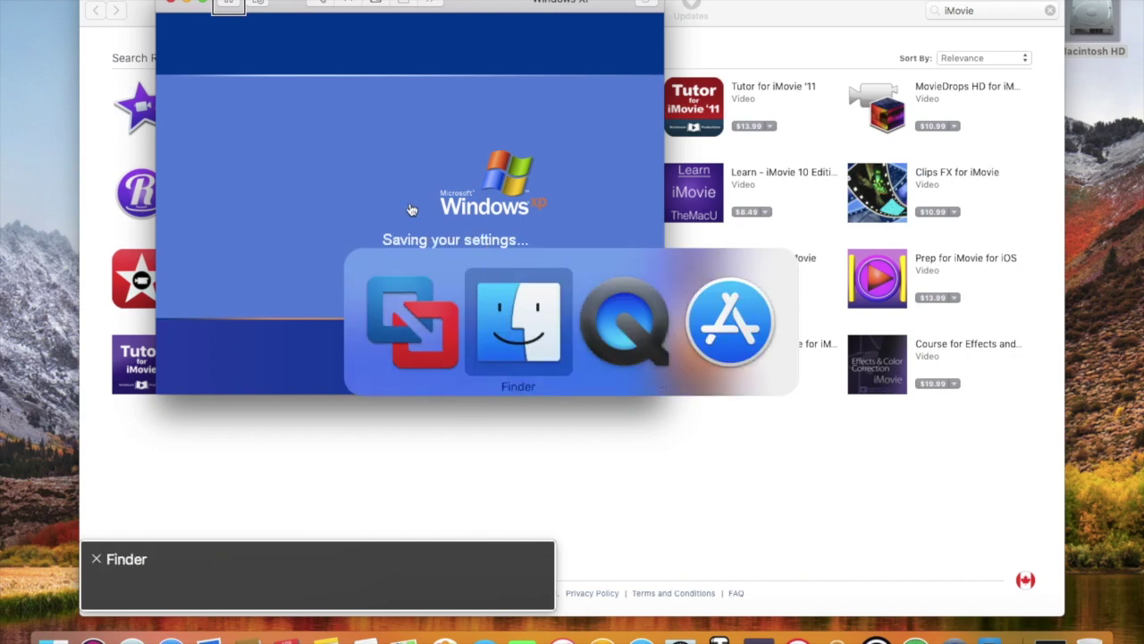
pyautogui.hotkey('shift', 'Tab')
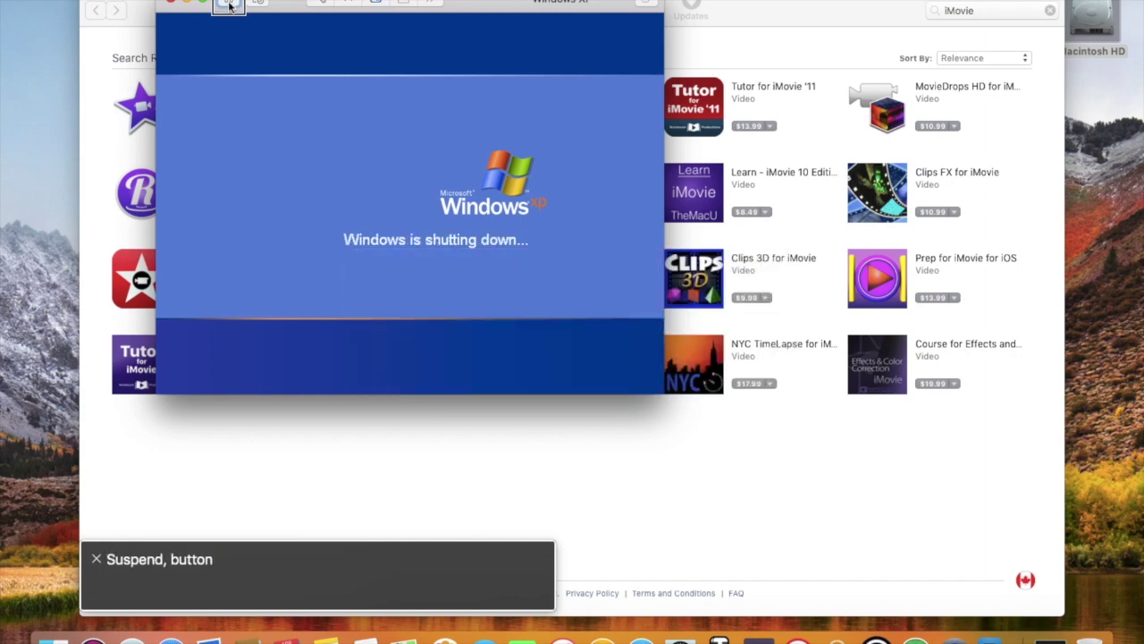
pyautogui.hotkey('ctrl', 'alt', 'Right')
pyautogui.hotkey('ctrl', 'alt', 'Left')
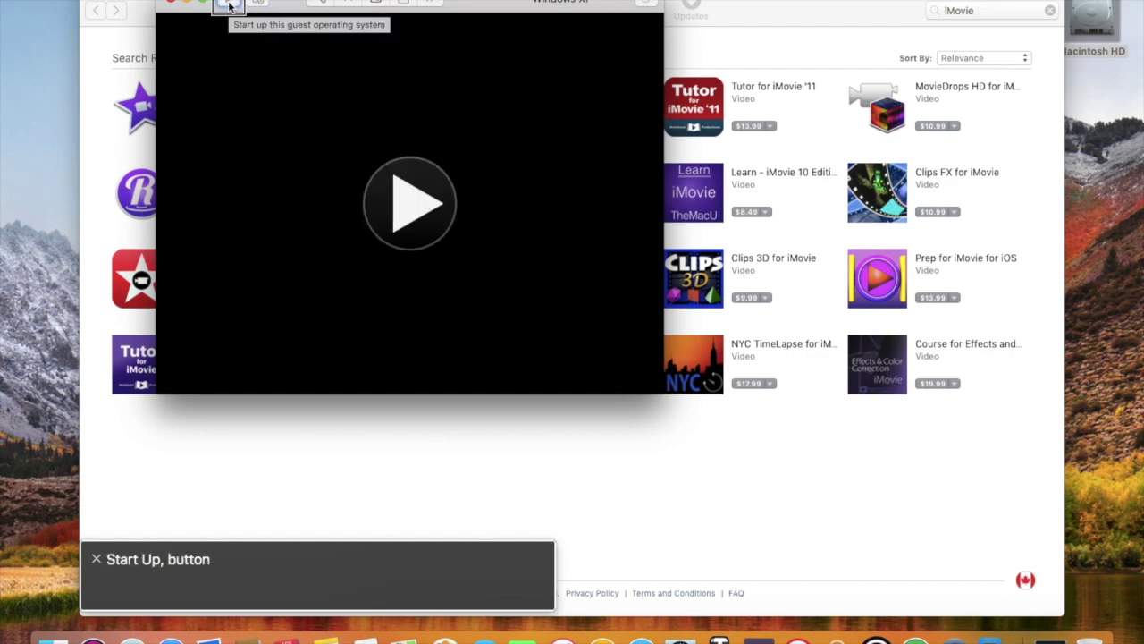
# Switch to the App Store and reach QuickTime's Stop Recording item.
pyautogui.press('super+q')
pyautogui.press('super+Tab')
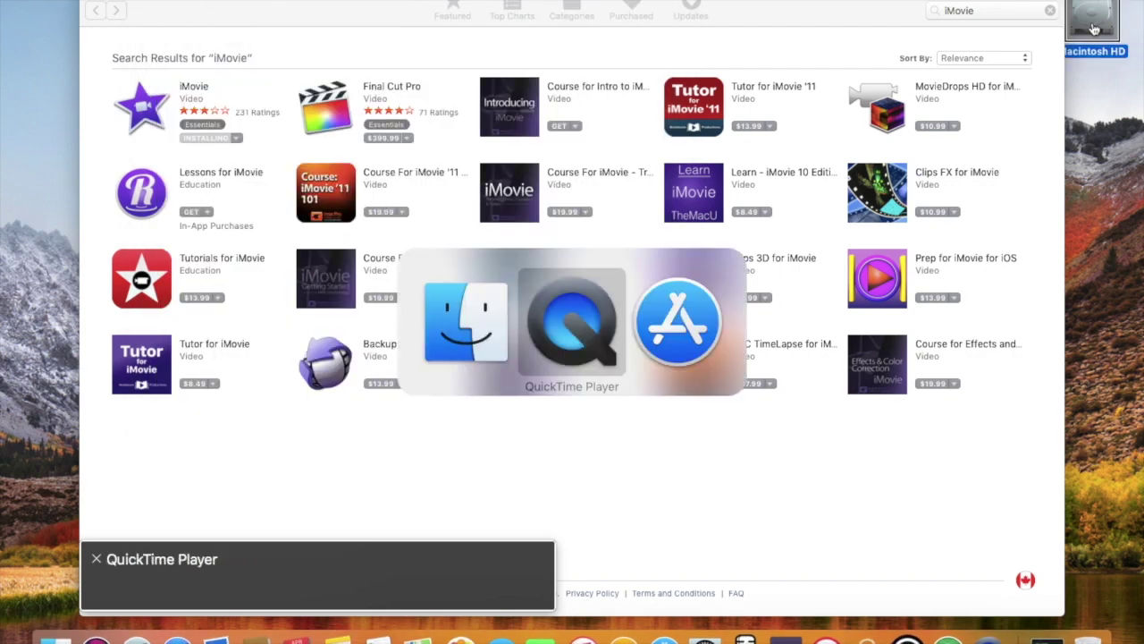
pyautogui.press('super+Tab')
pyautogui.press('super+Tab')
pyautogui.press('super+Tab')
pyautogui.press('super+Tab')
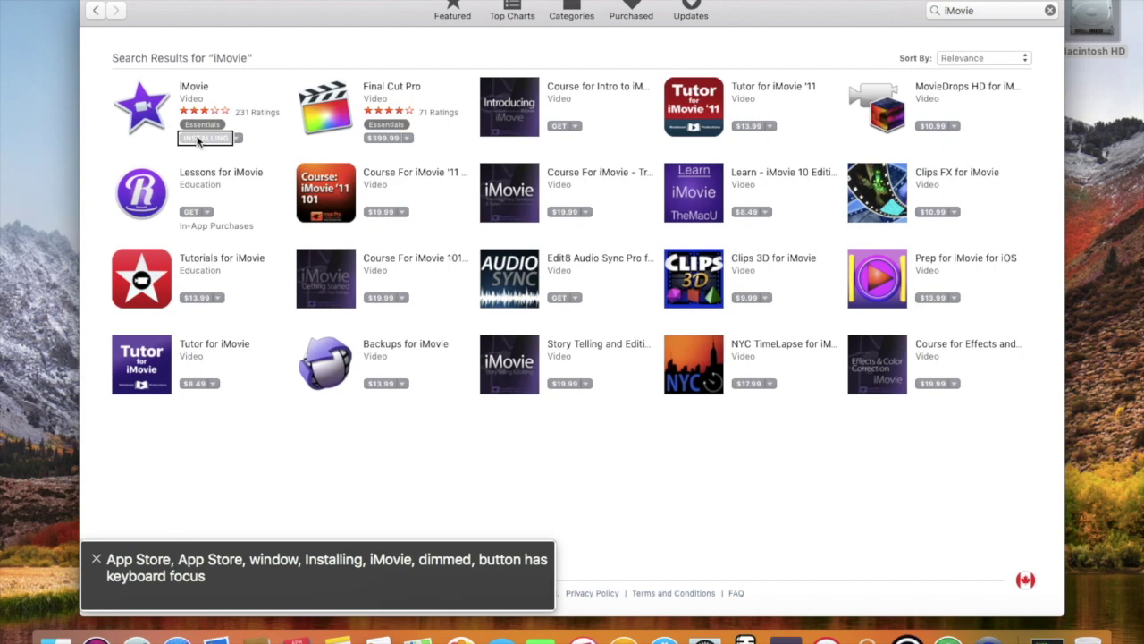
pyautogui.hotkey('ctrl', 'alt', 'm')
pyautogui.hotkey('ctrl', 'alt', 'm')
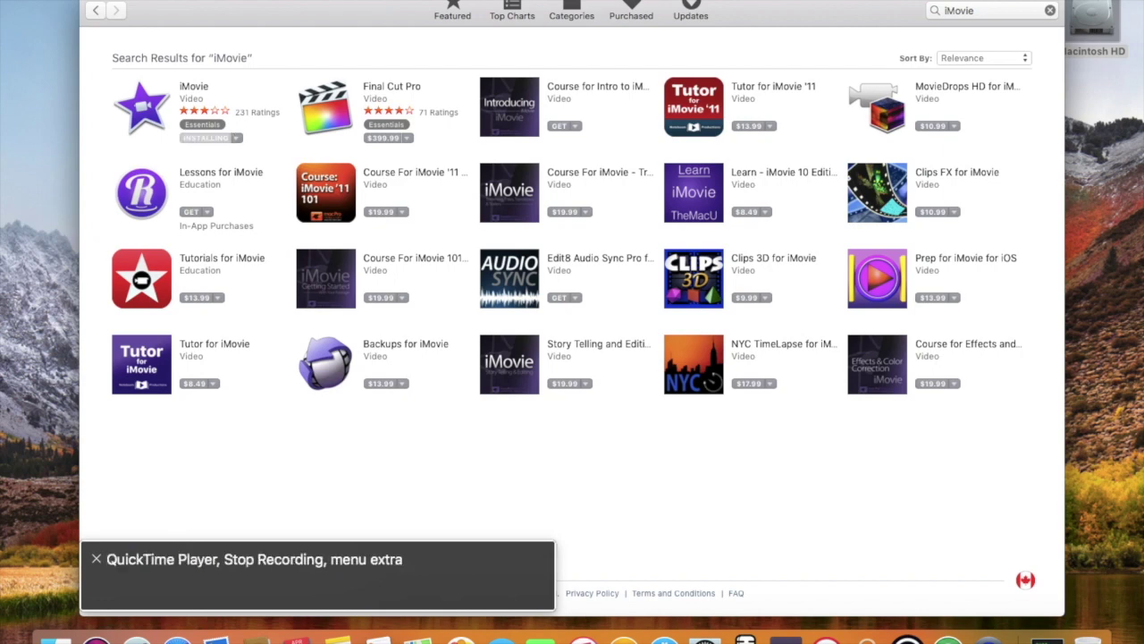